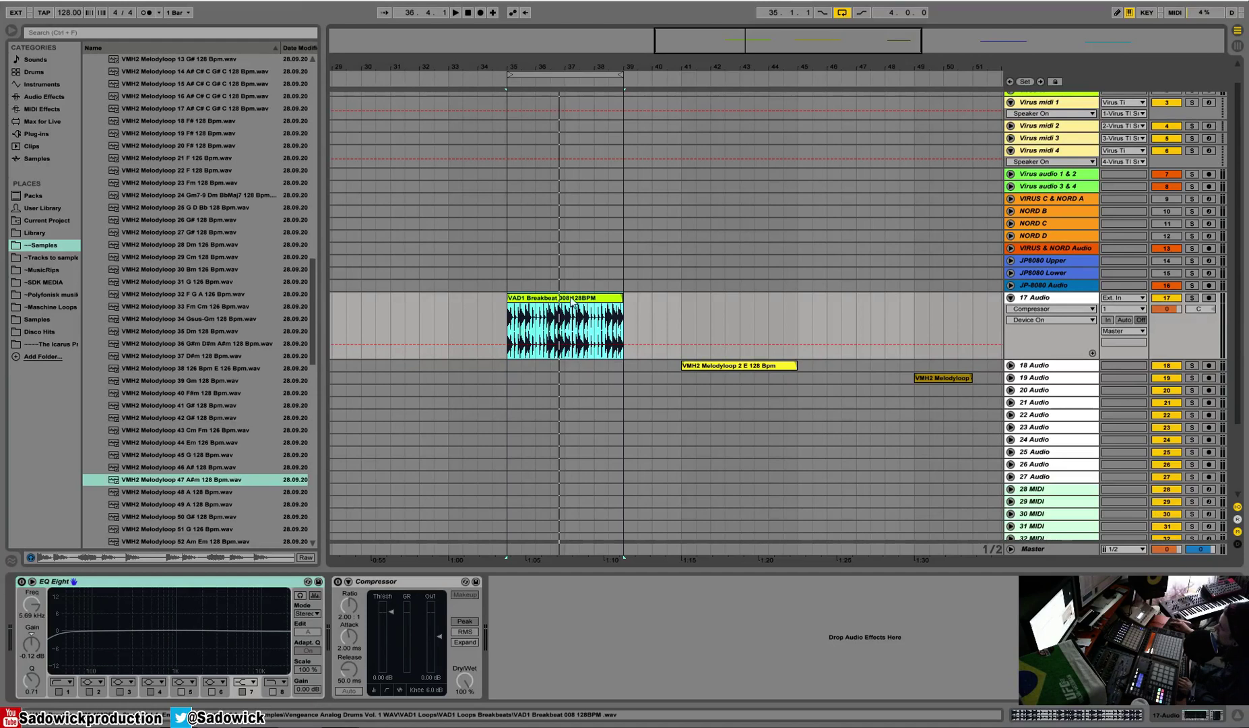
Play the looped VAD1 Breakbeat 008 128BPM audio clip to hear the original drums.
left_click_drag(572, 70, 571, 57)
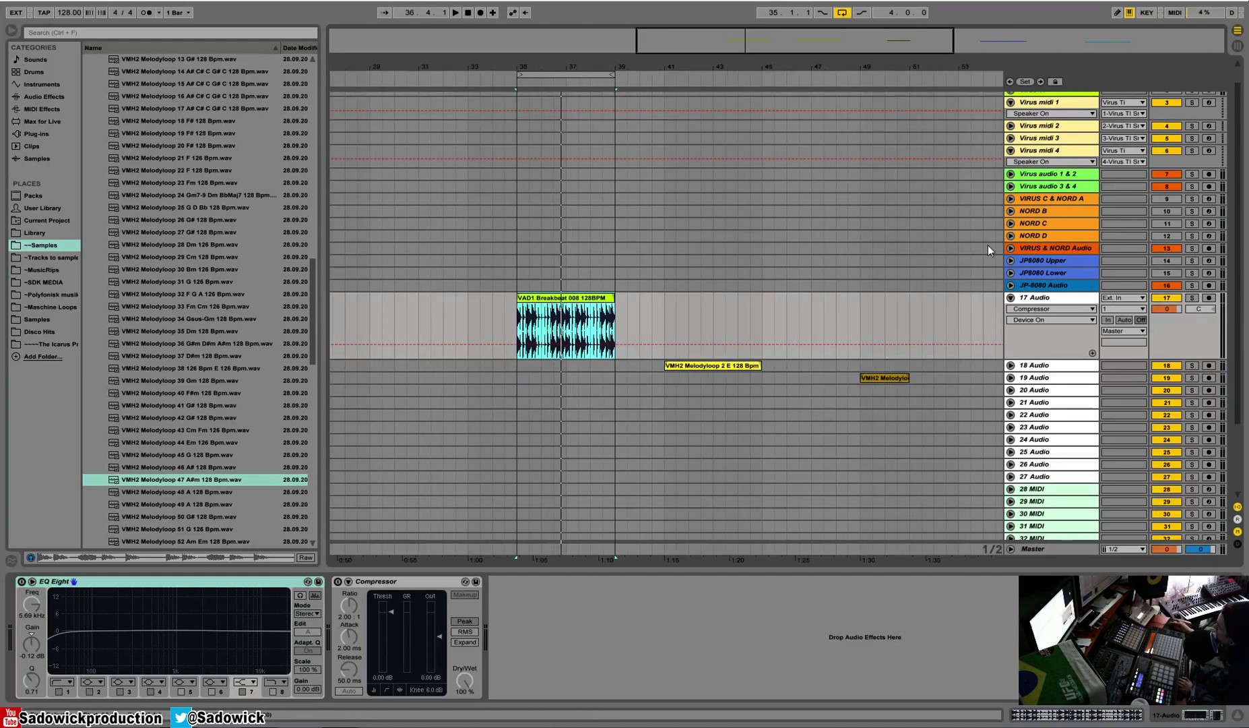
key("space")
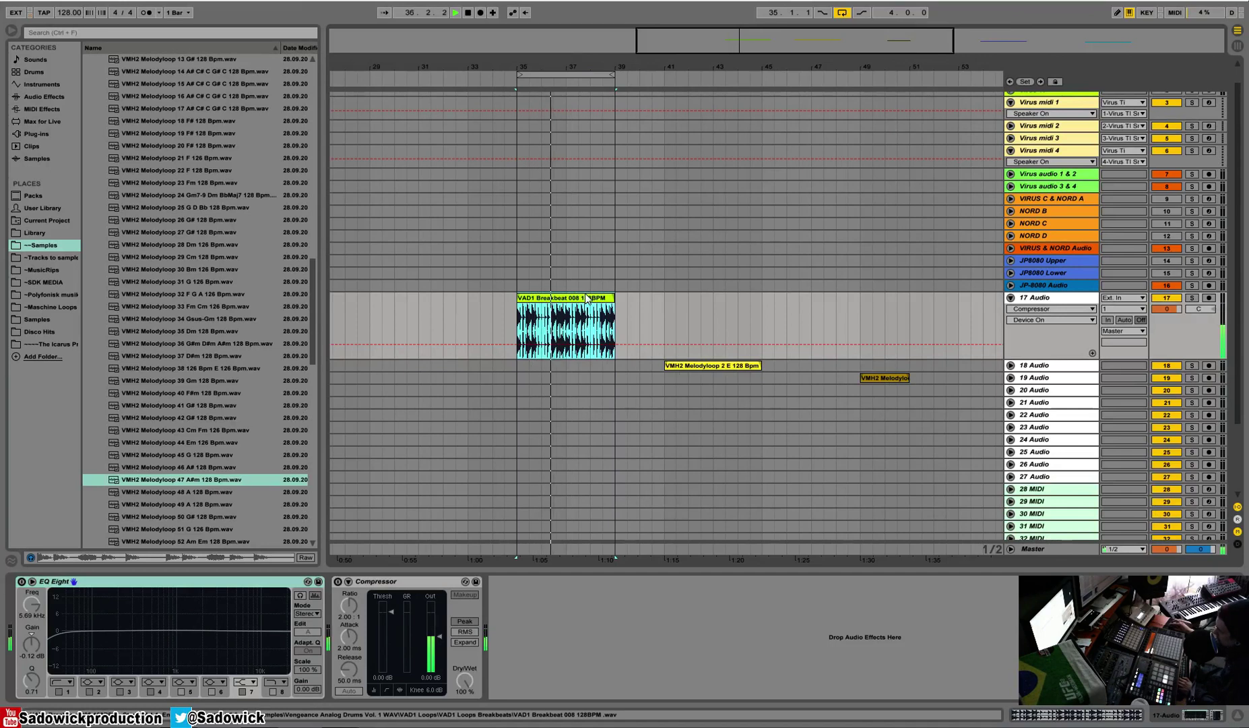
key("space")
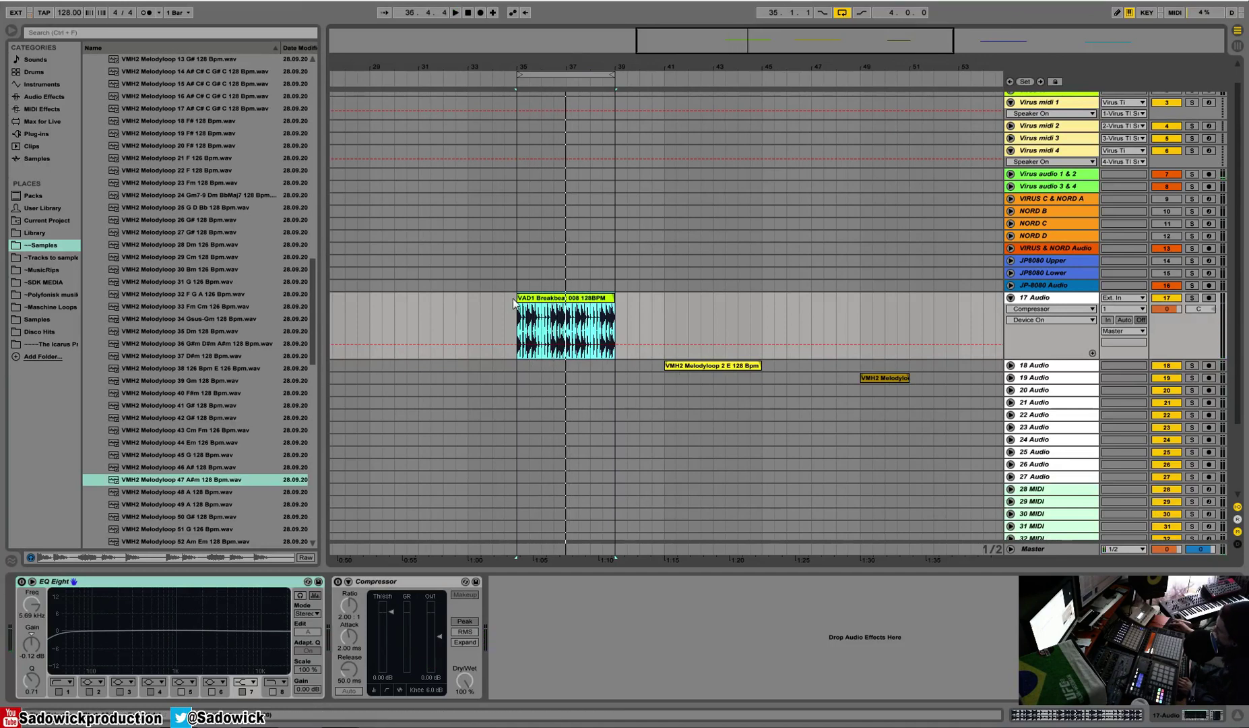
Convert the drums of the VAD1 Breakbeat 008 128BPM clip to a new MIDI track and solo that track at an enlarged height.
right_click(553, 298)
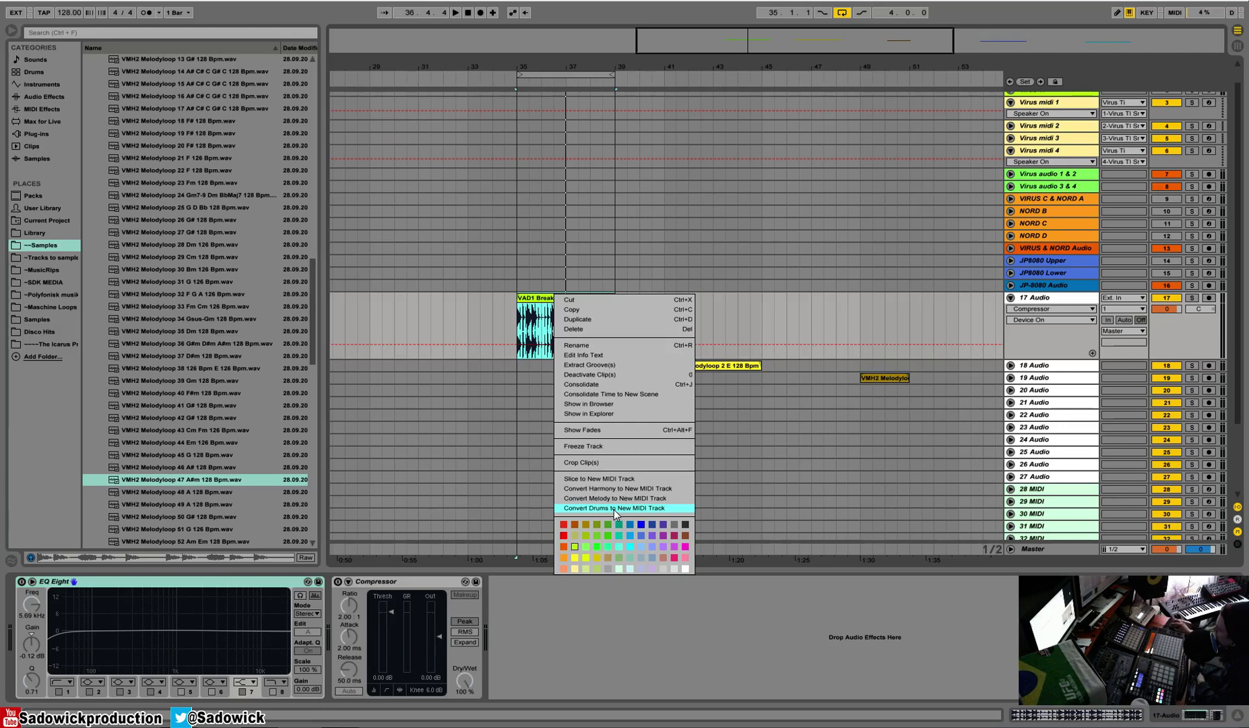
left_click(614, 509)
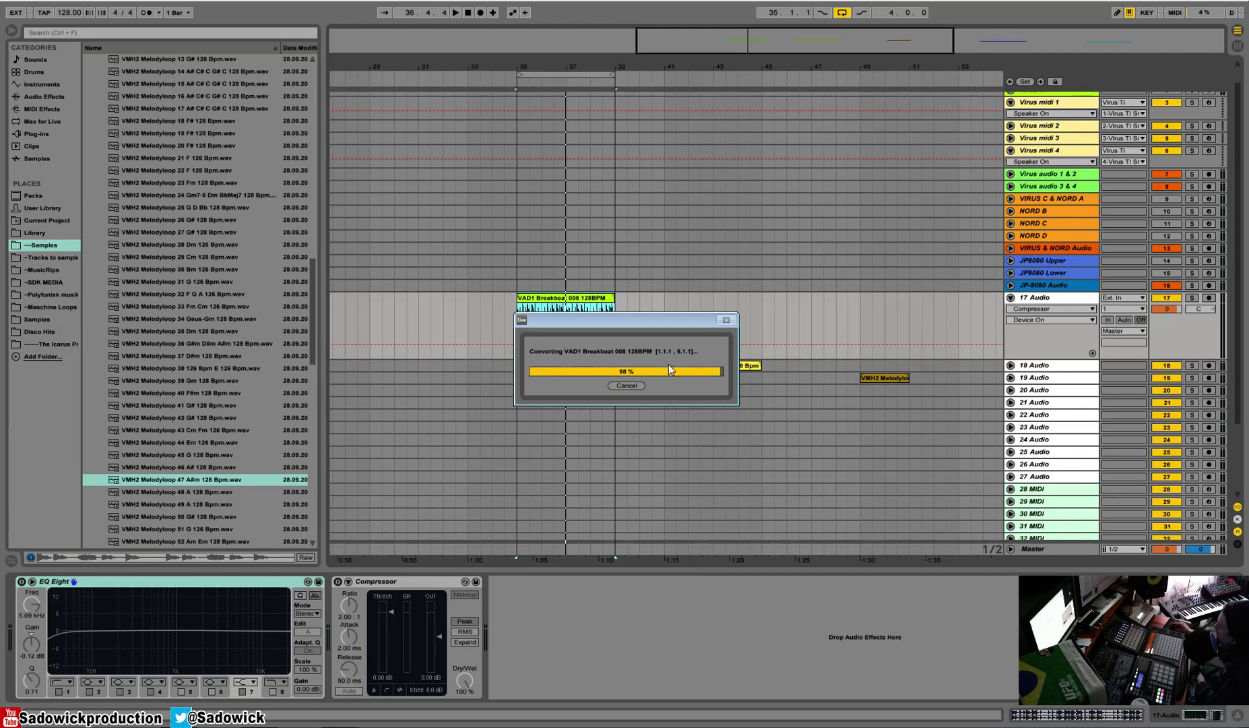
left_click(1191, 366)
left_click_drag(1096, 372, 1082, 455)
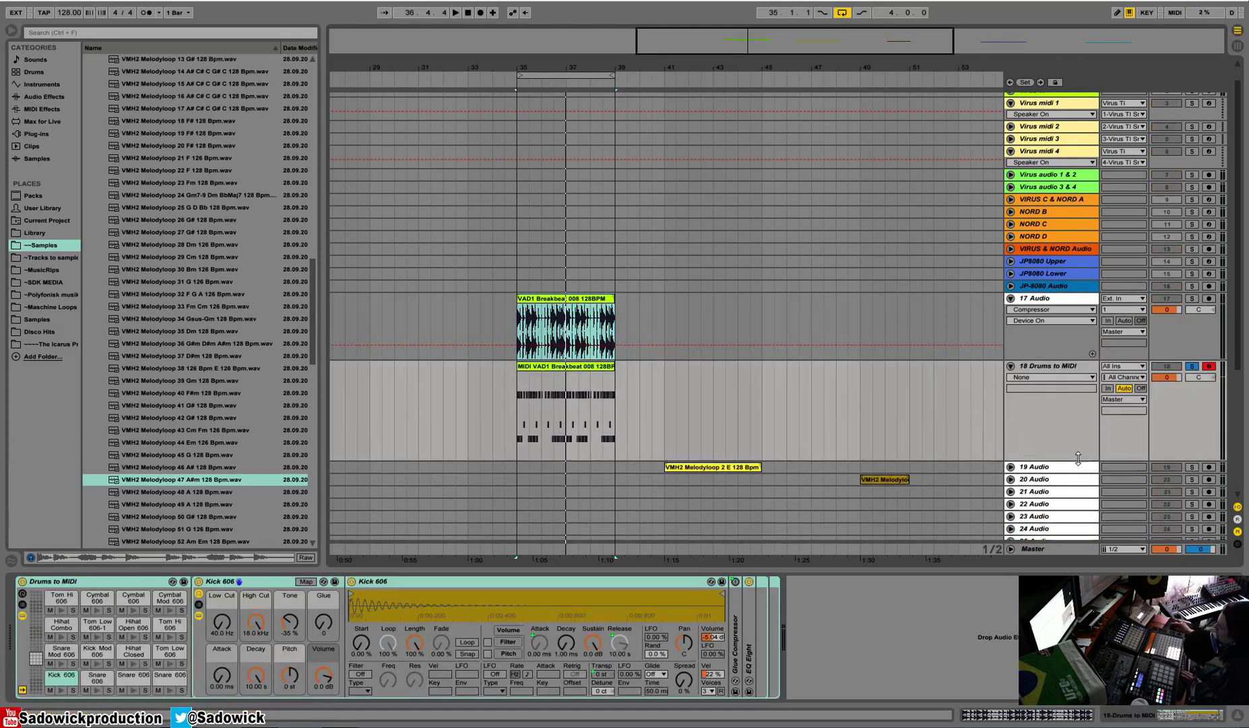
Select the four-bar loop range and play back the converted drum MIDI clip.
left_click(585, 72)
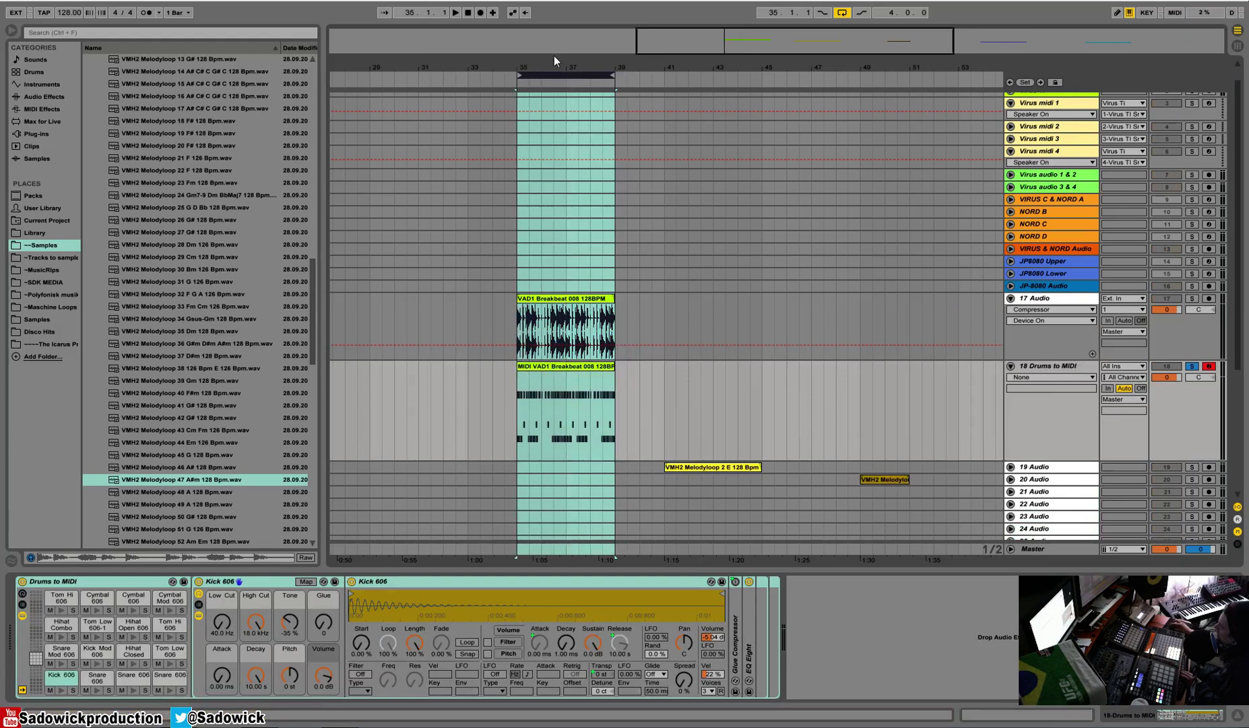
key("z")
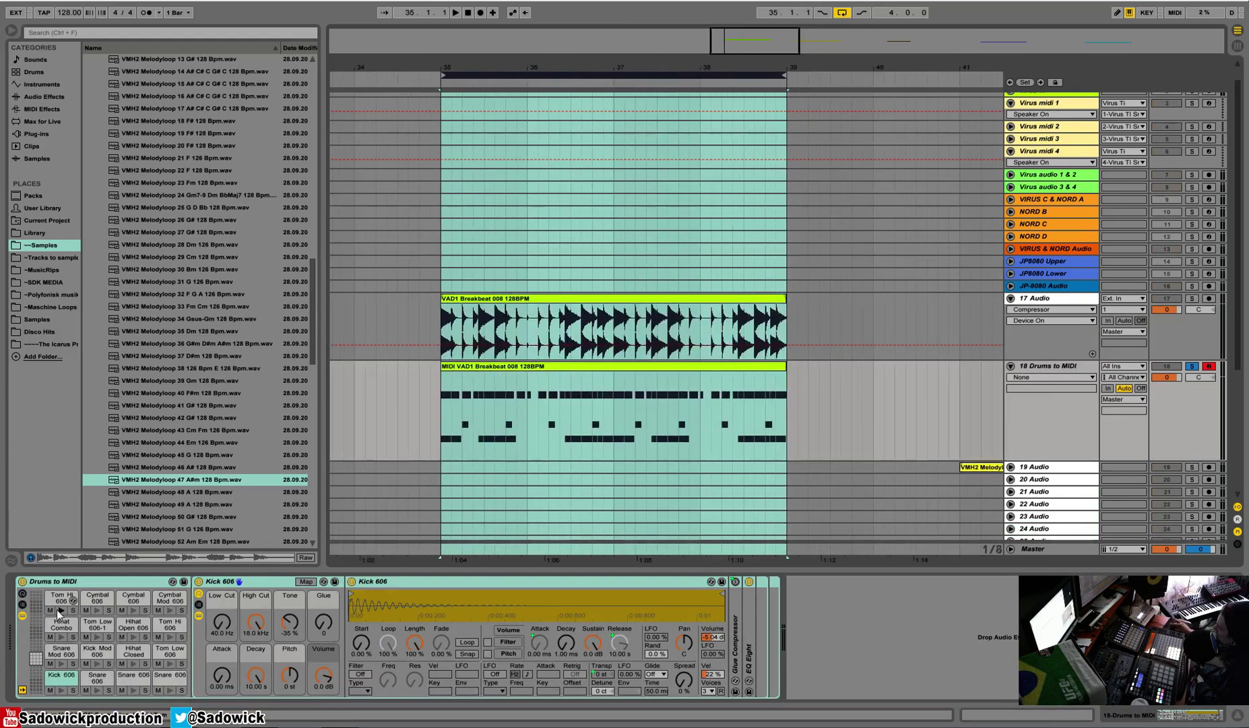
key("space")
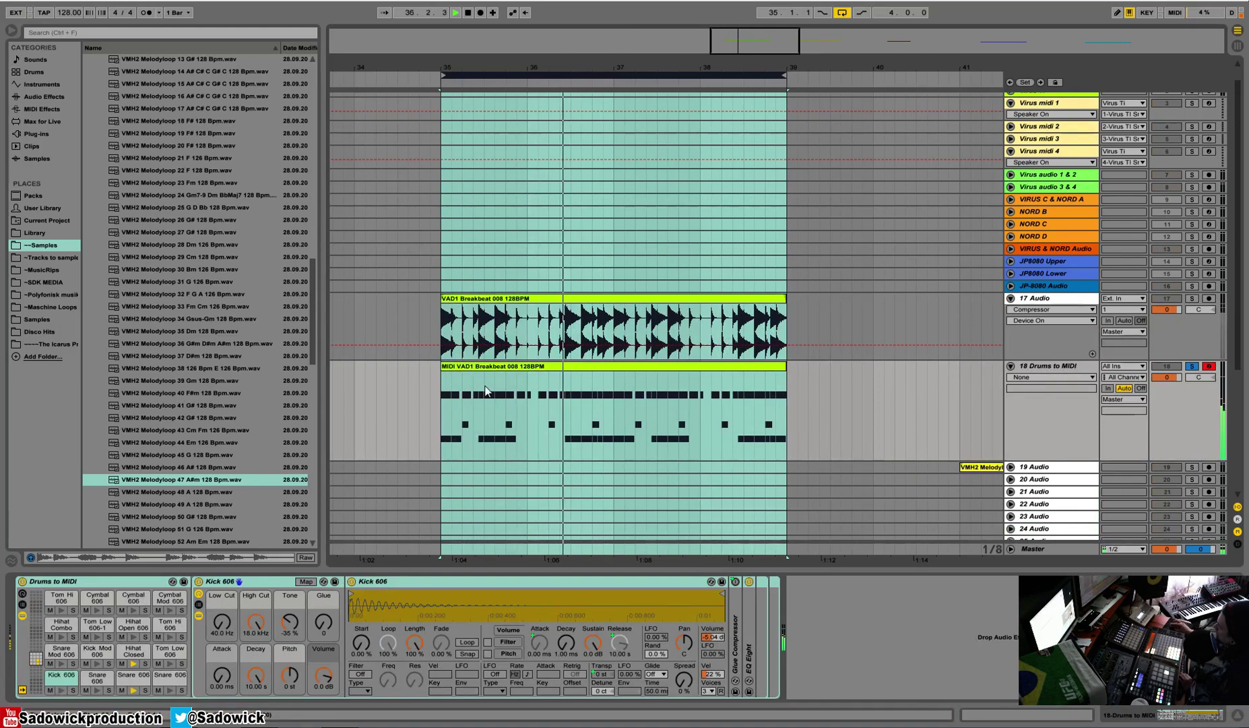
key("space")
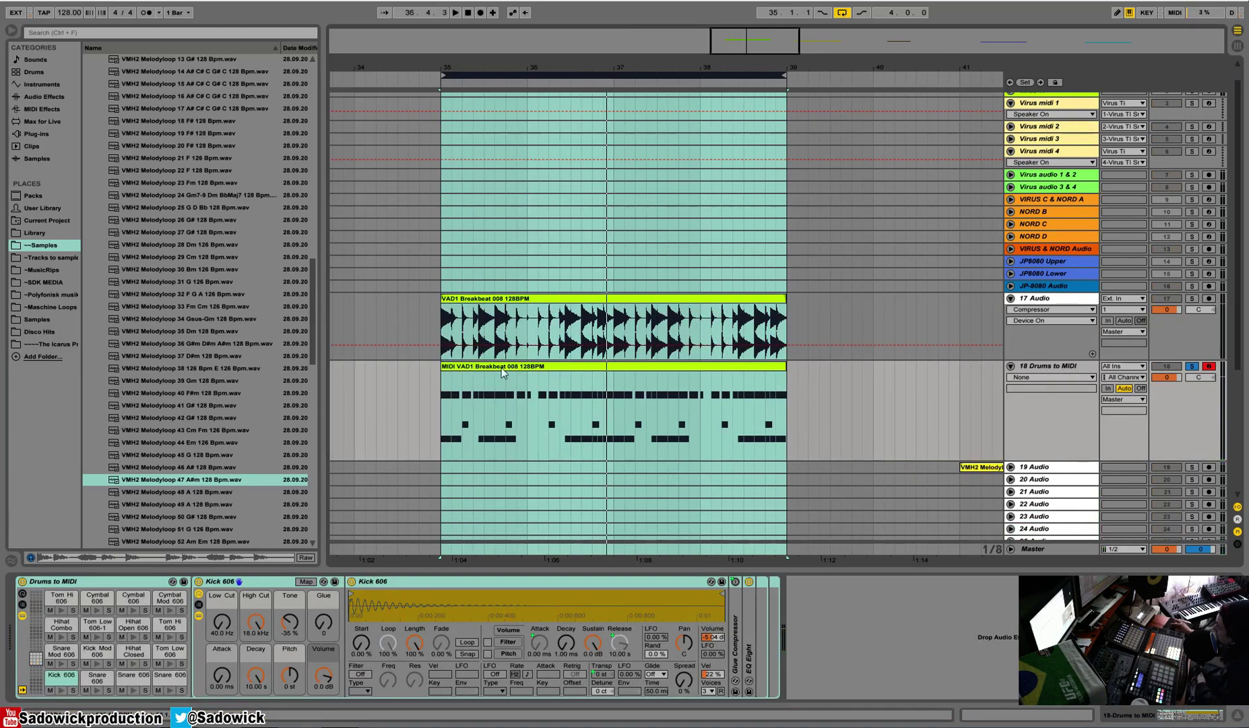
Replace the Kick 606 pad in the Drums to MIDI rack with the sample VMH2 Bassdrum 011 G#.wav.
scroll(302, 253, "up", 10)
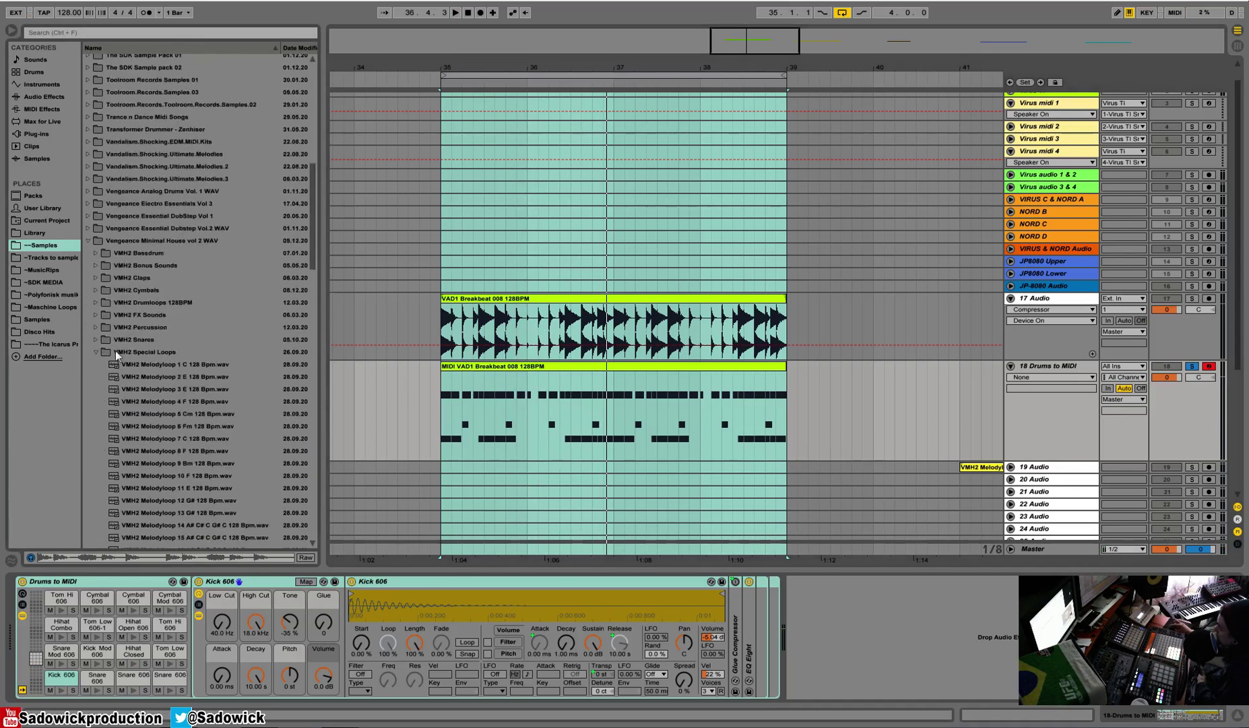
left_click(1195, 298)
left_click(1191, 366)
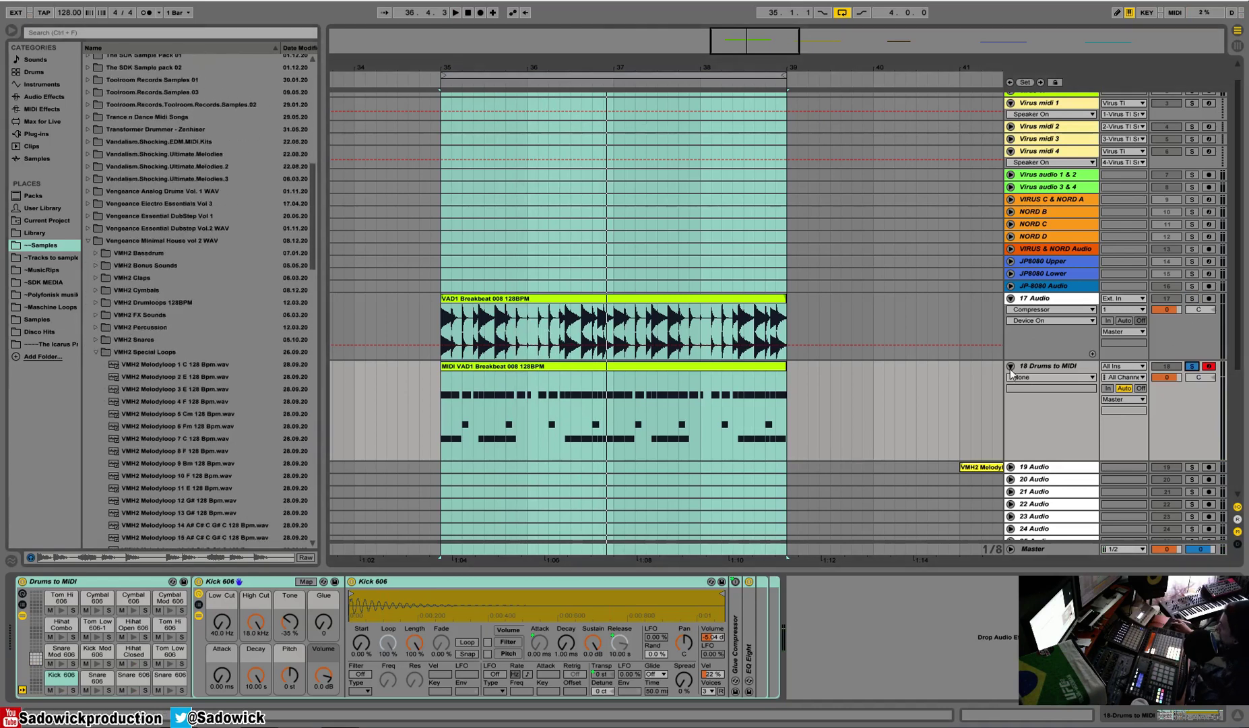
left_click(95, 253)
scroll(169, 351, "down", 2)
left_click(146, 304)
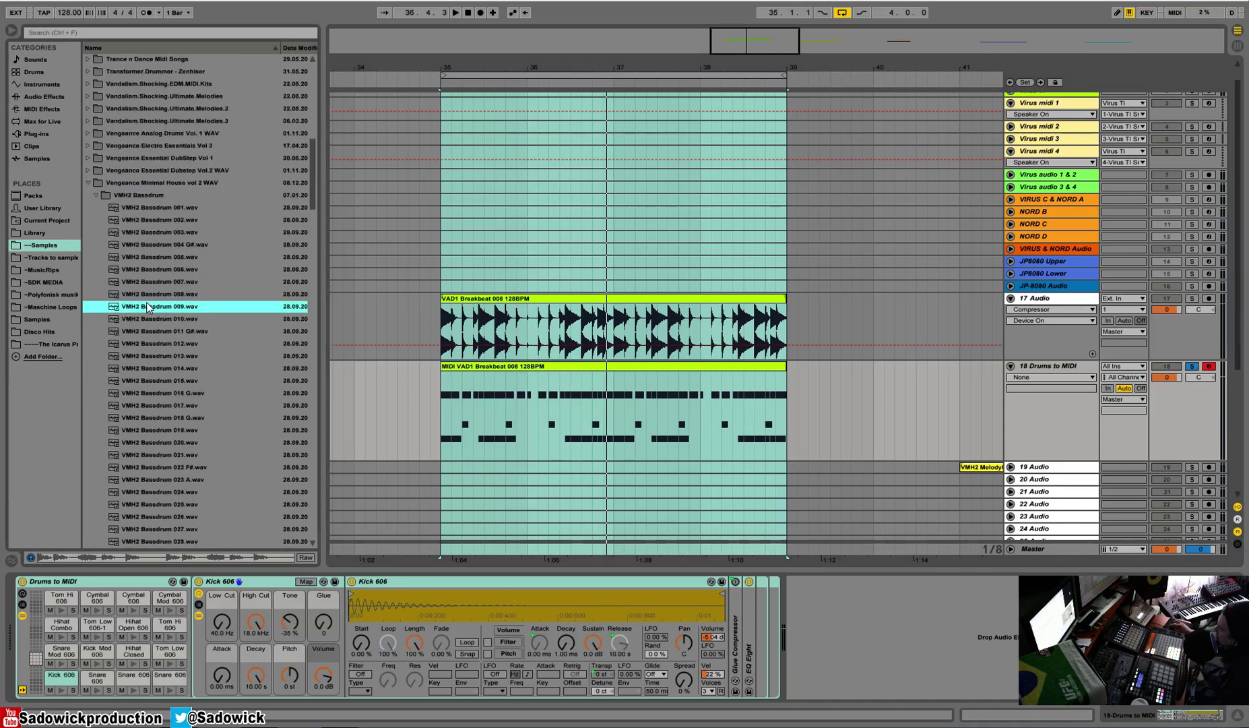
left_click(143, 330)
left_click_drag(157, 333, 67, 674)
Play the converted drum loop and solo the Snare 606 pad two pads after the bass drum to check which snare is triggered.
key("space")
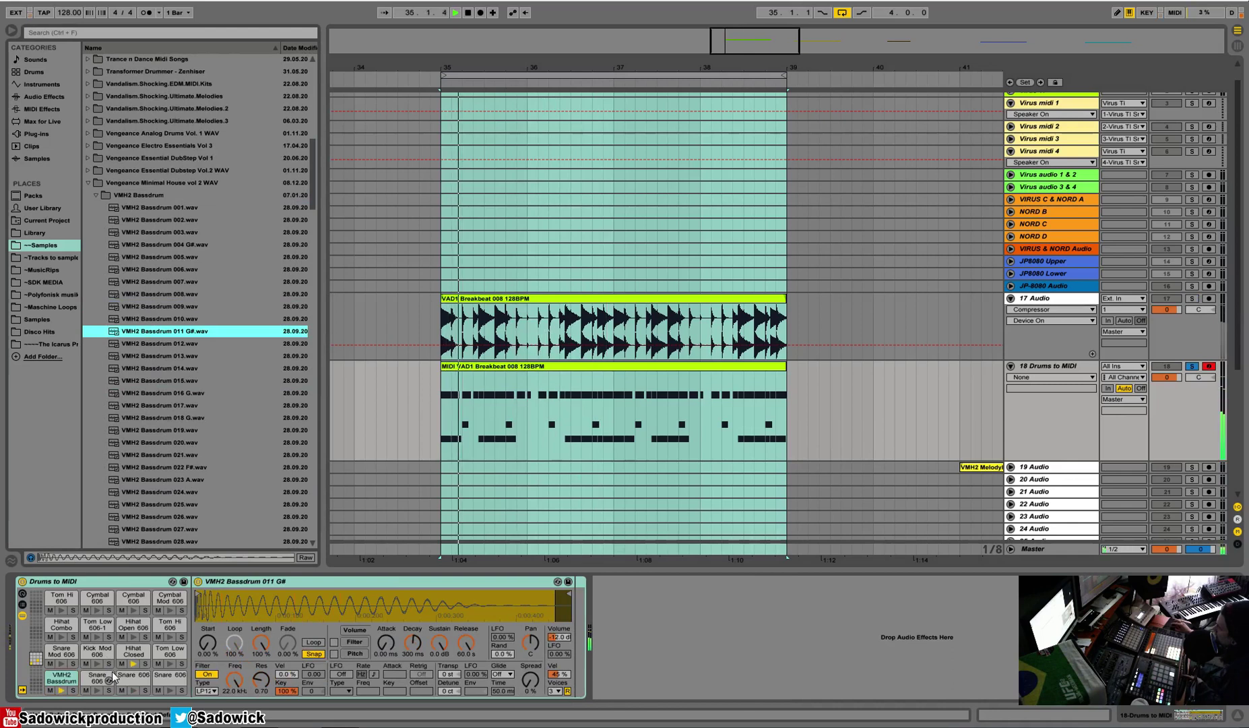
left_click(146, 691)
key("space")
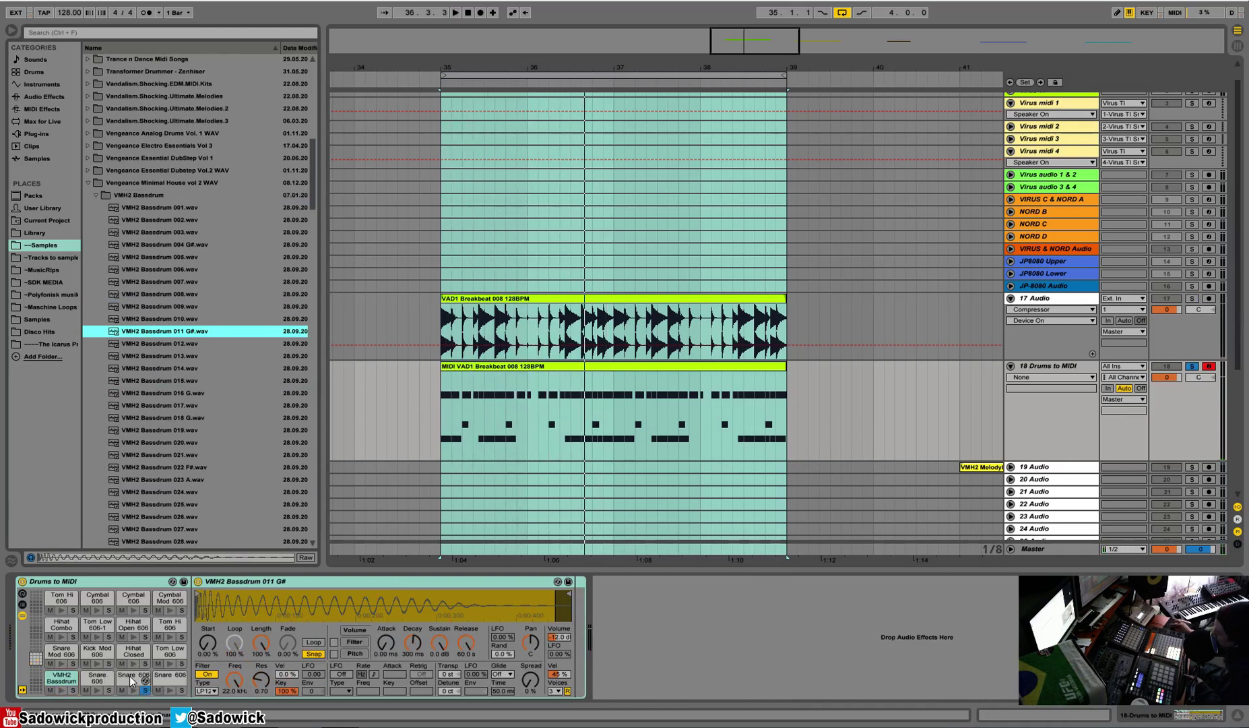
key("space")
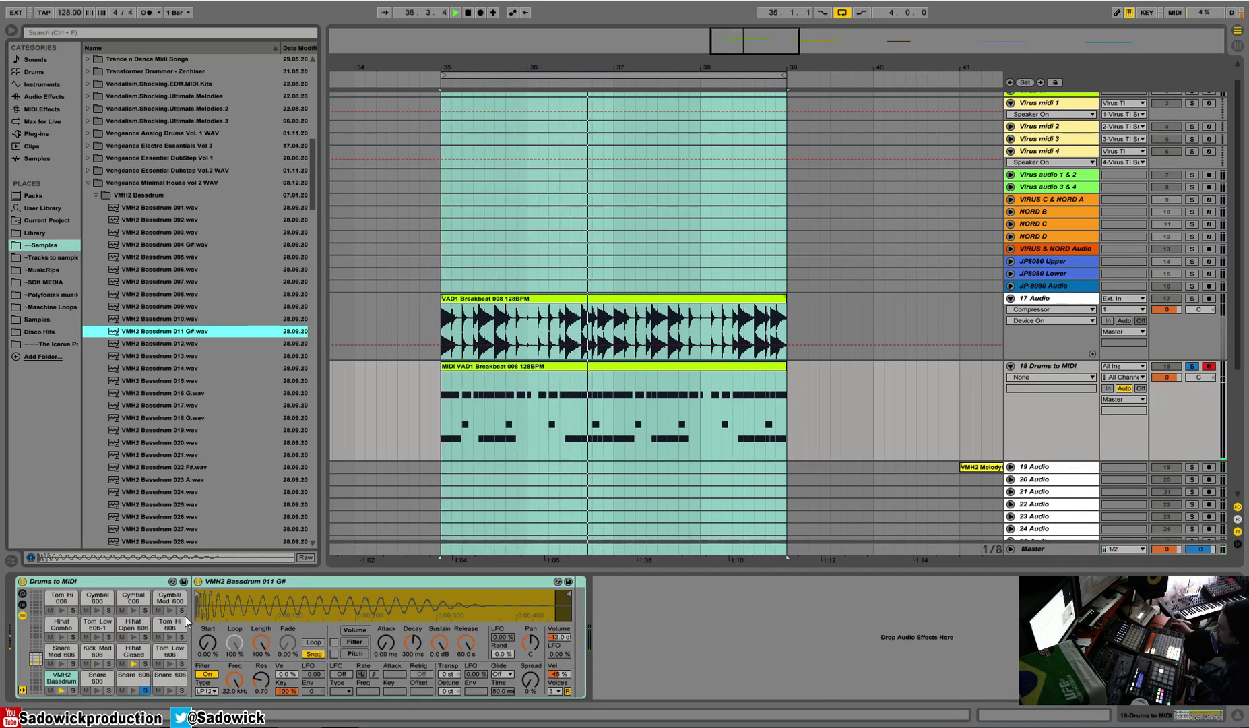
Replace the soloed Snare 606 pad with VMH2 Snares 015.wav and play the full drum loop.
left_click(96, 195)
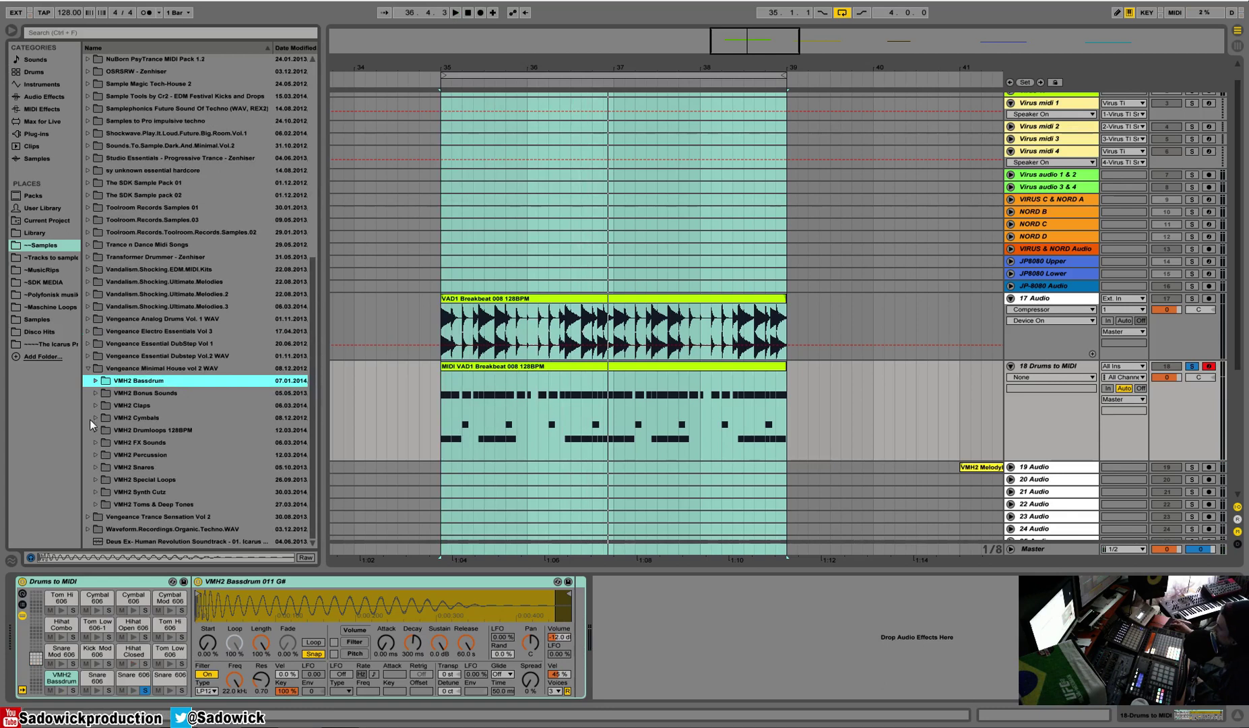
left_click(95, 467)
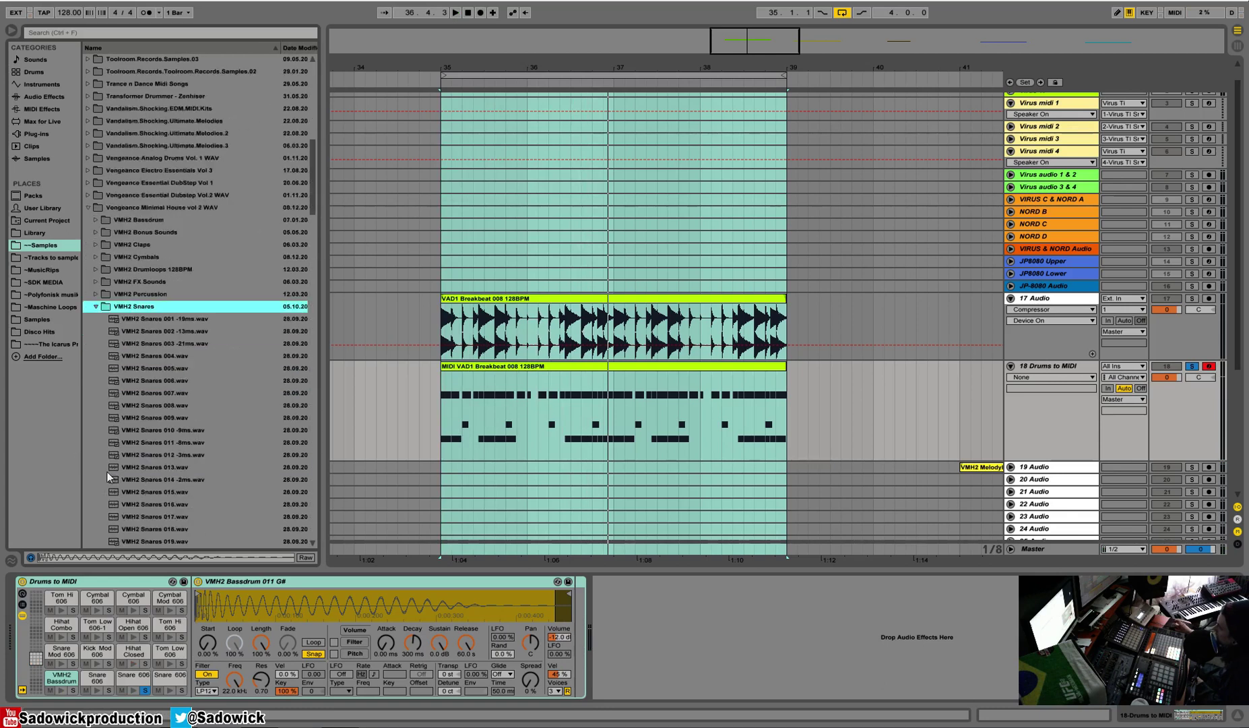
left_click(170, 469)
left_click(149, 491)
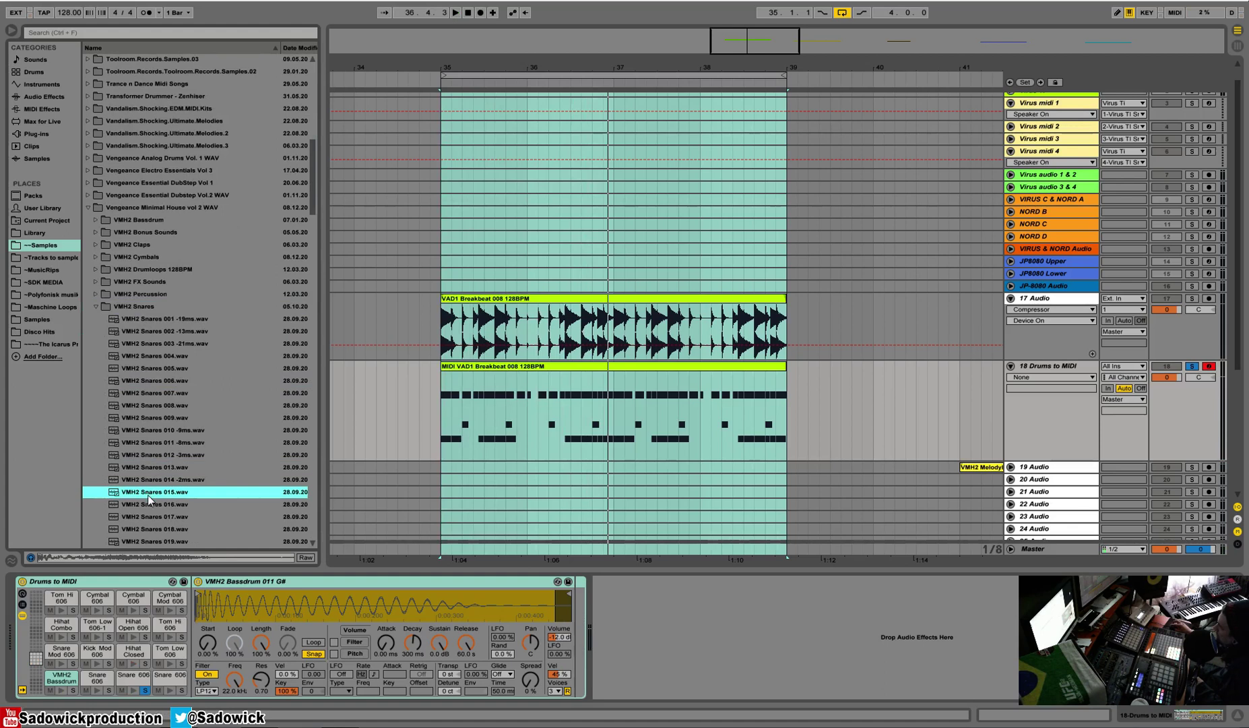
left_click_drag(156, 688, 159, 689)
key("space")
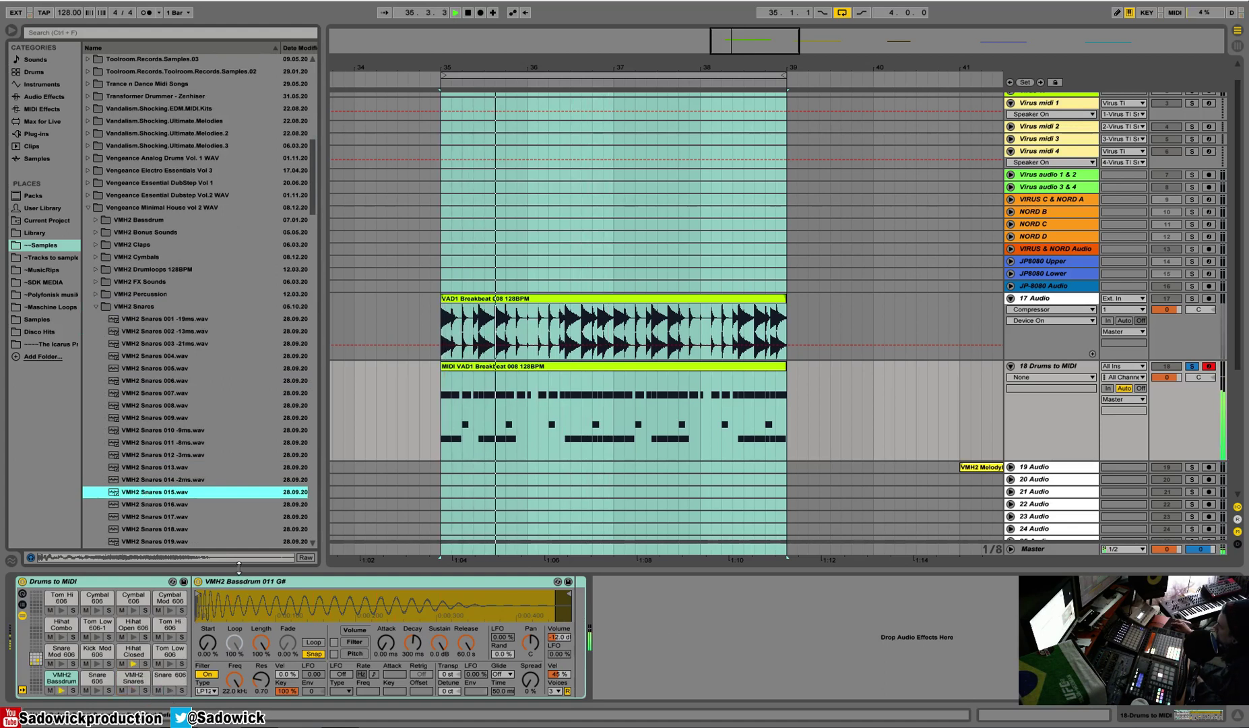
Open the converted drum clip in an enlarged note editor and raise the velocity of all its notes to 127.
double_click(621, 366)
key("space")
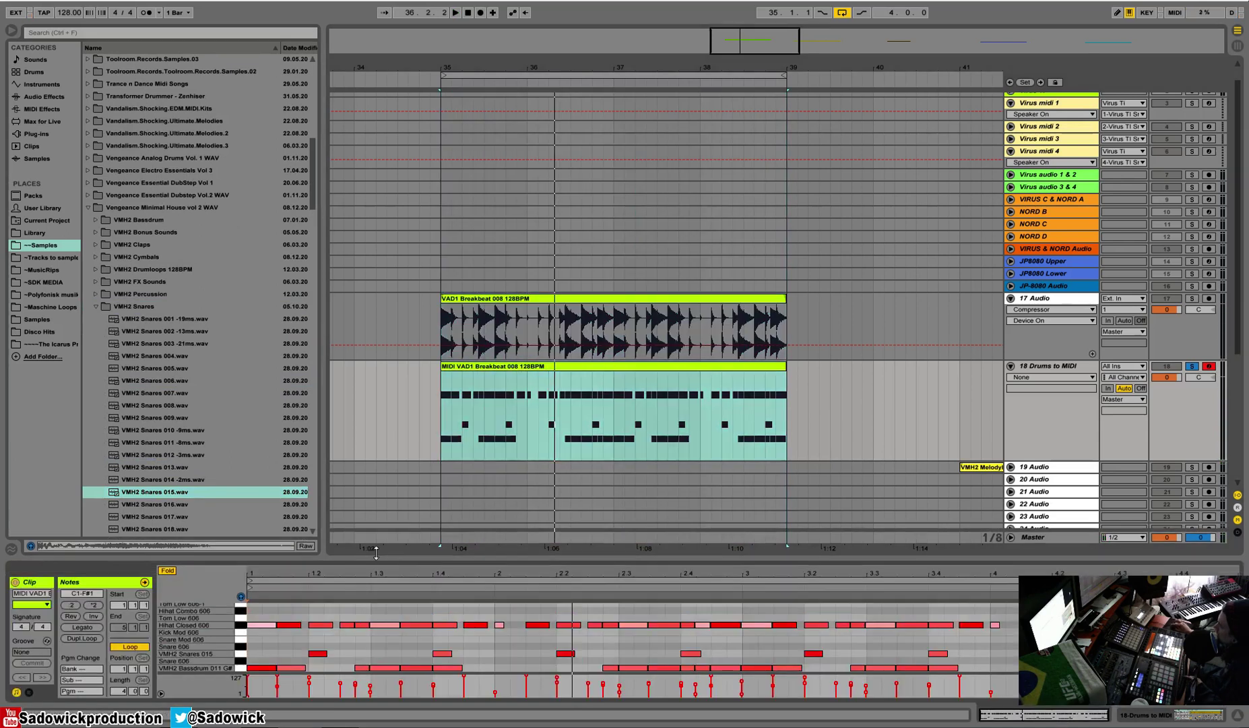
left_click_drag(372, 574, 370, 453)
left_click_drag(260, 547, 1245, 714)
mouse_move(310, 687)
left_mouse_down()
mouse_move(310, 633)
mouse_move(310, 688)
left_mouse_up()
left_click(316, 518)
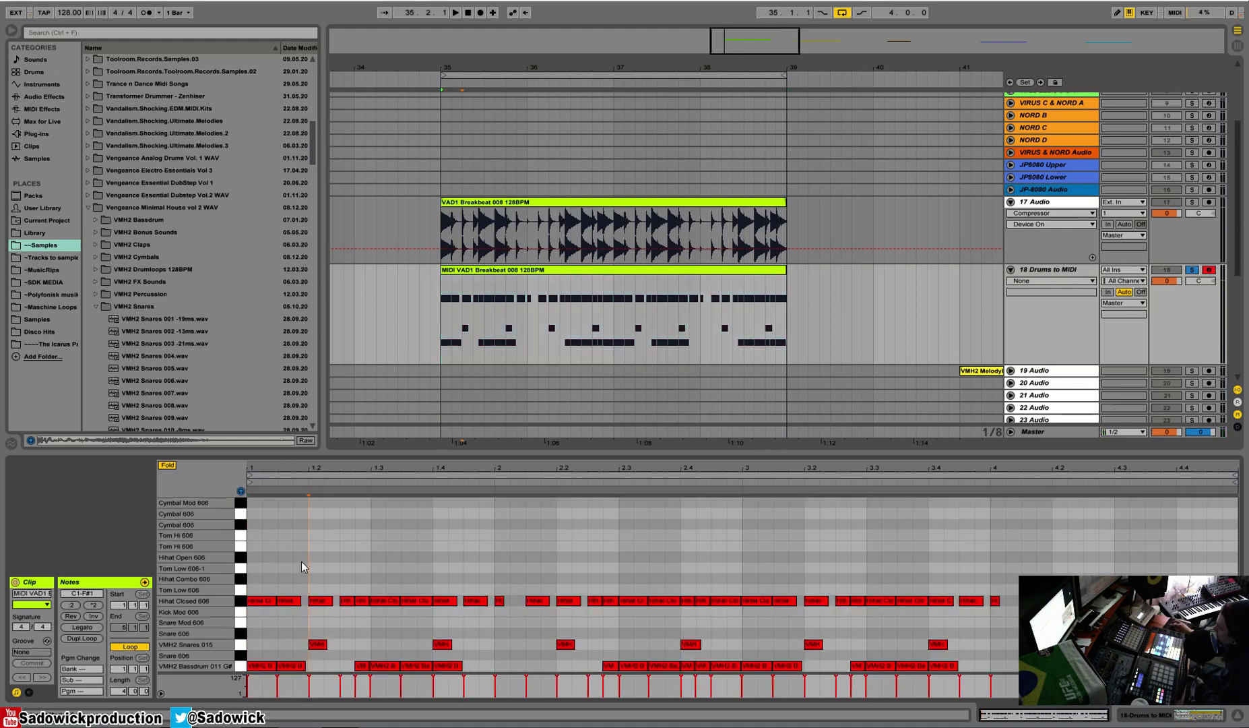
Select all notes in the drum clip and play the loop with the new velocities.
right_click(302, 562)
left_click(329, 362)
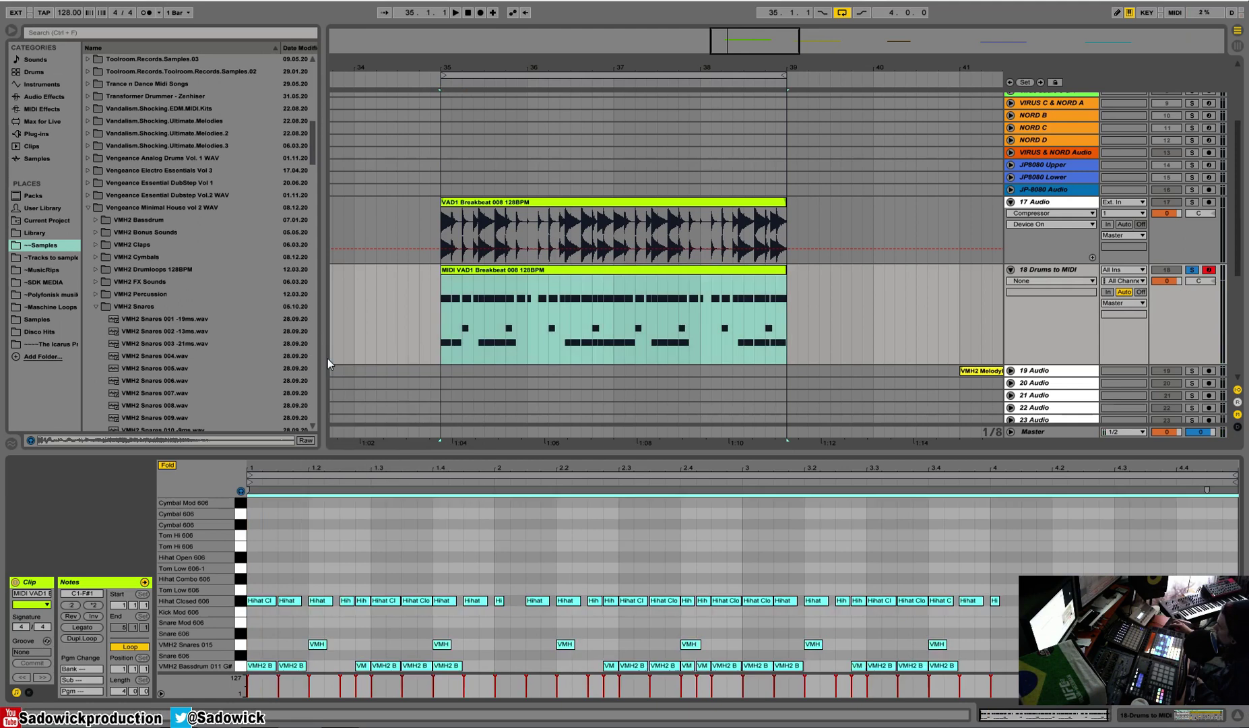
key("space")
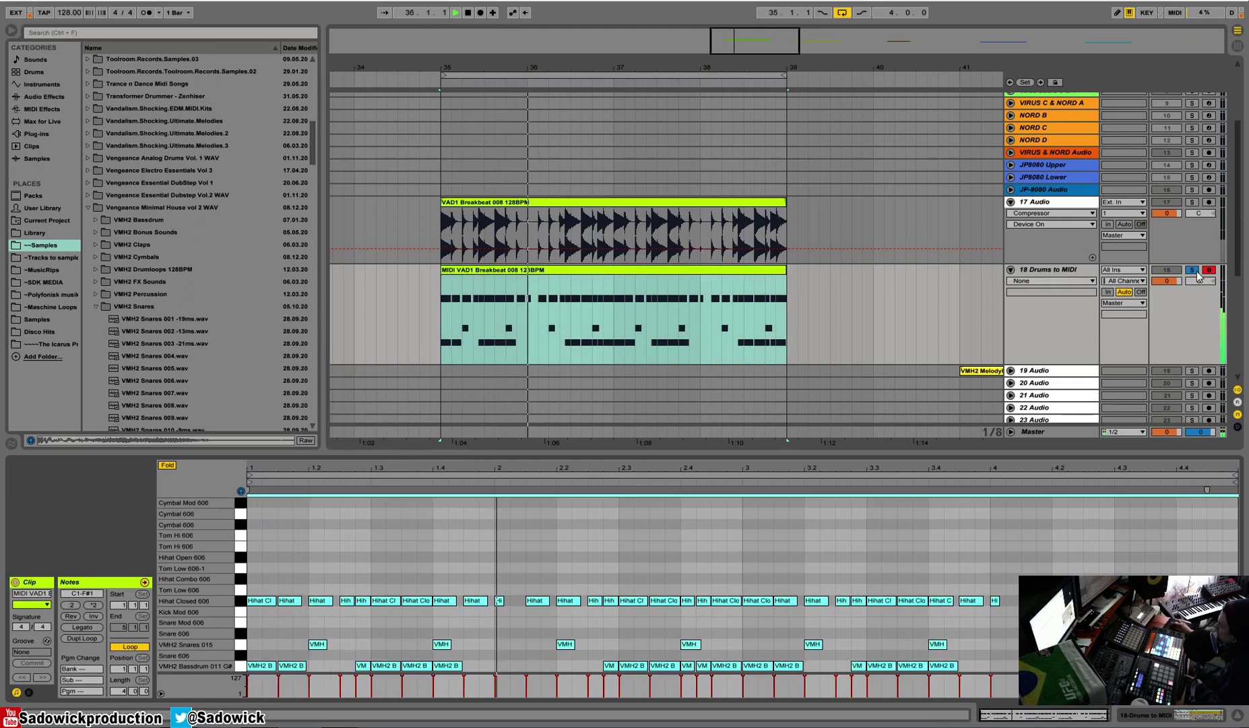
key("space")
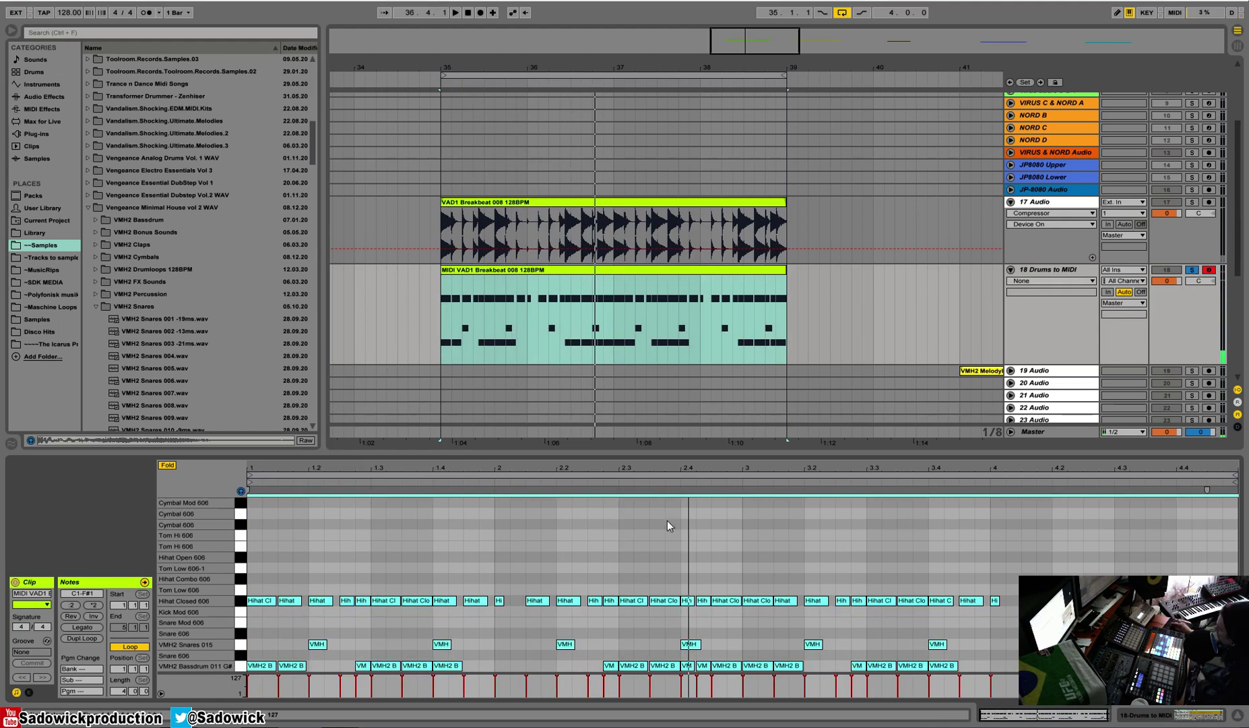
Delete the breakbeat track 17 Audio together with the 18 Drums to MIDI track.
left_click_drag(645, 455, 645, 561)
key("minus")
key("minus")
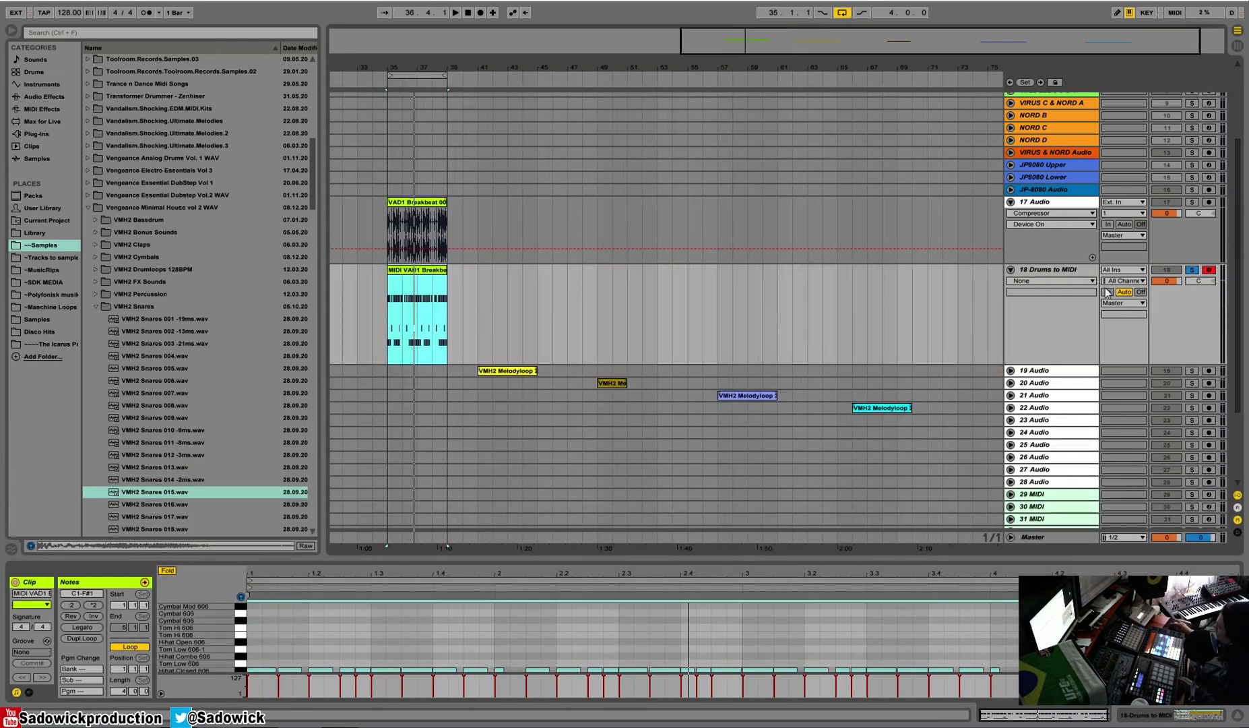
left_click_drag(1180, 364, 1179, 330)
left_click(1031, 202)
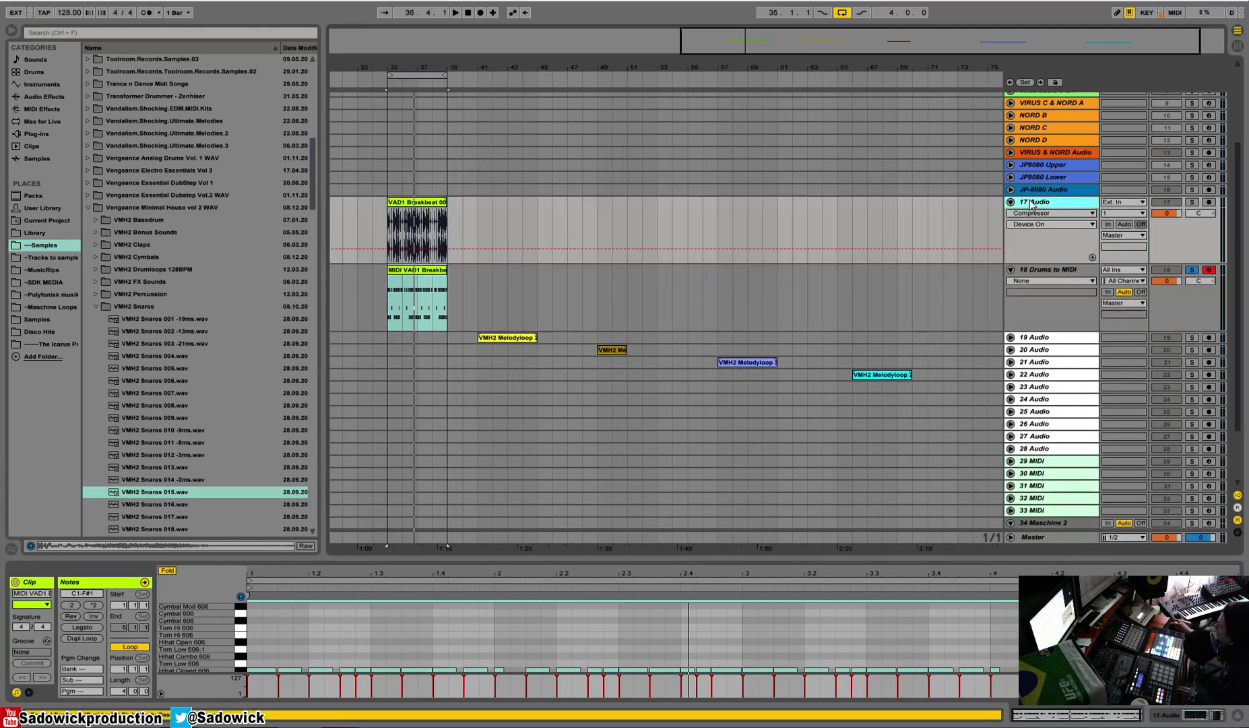
right_click(1048, 269)
left_click(1061, 272)
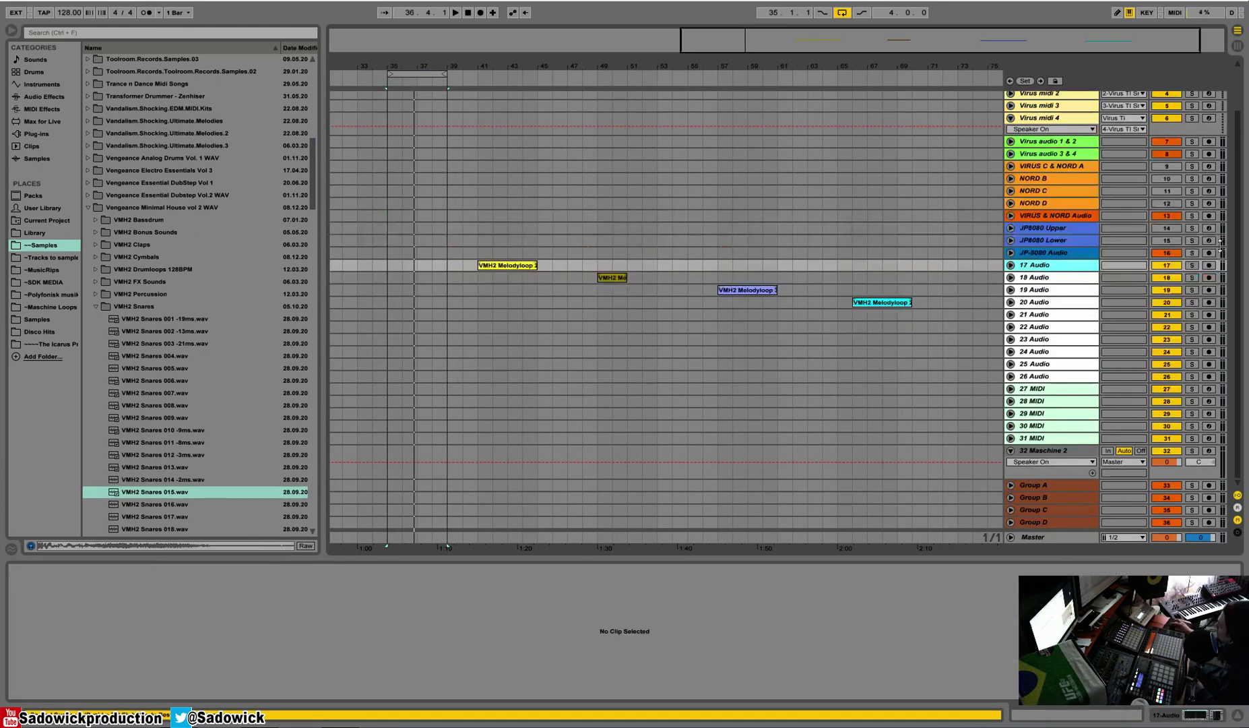
Solo the VMH2 Melodyloop 2 E 128 Bpm track, loop four bars from 41.1.1 and play the clip.
left_click(1192, 266)
left_click_drag(1185, 272, 1186, 327)
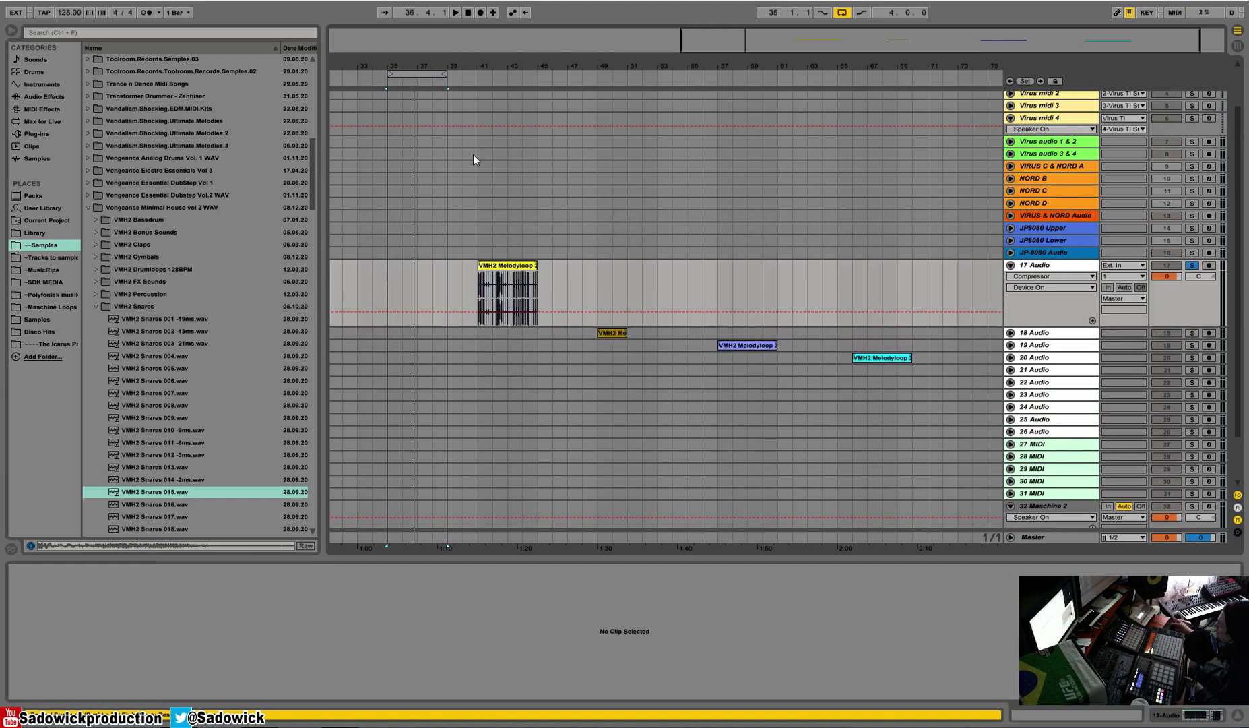
left_click_drag(427, 72, 580, 64)
key("space")
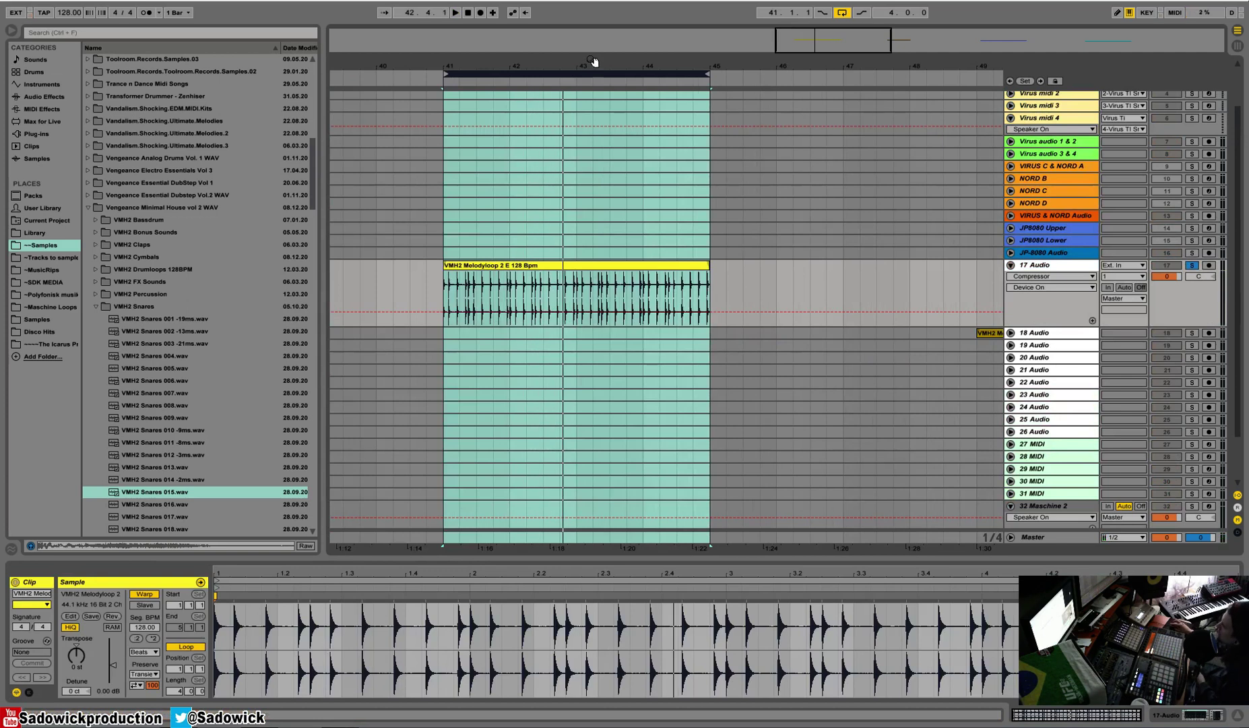
mouse_move(593, 62)
left_mouse_down()
mouse_move(593, 91)
mouse_move(593, 57)
left_mouse_up()
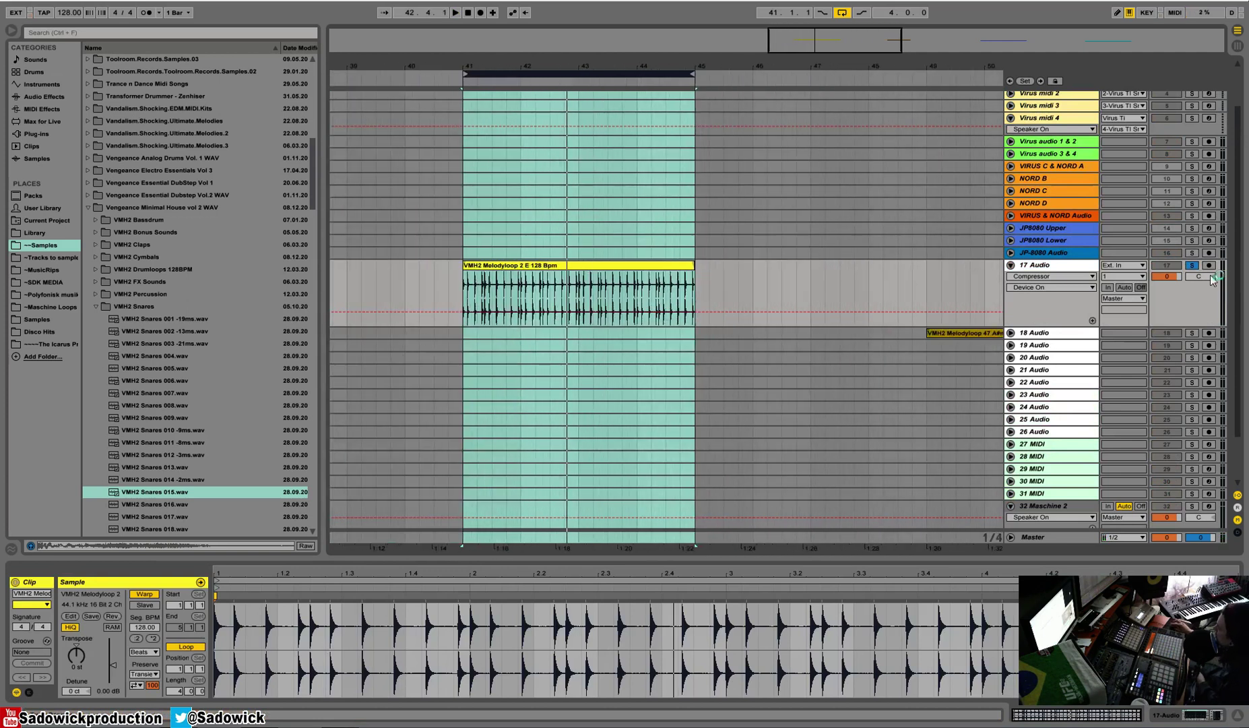
Convert the melody of the VMH2 Melodyloop 2 E 128 Bpm clip to a new MIDI track, then solo and unfold that track.
right_click(618, 268)
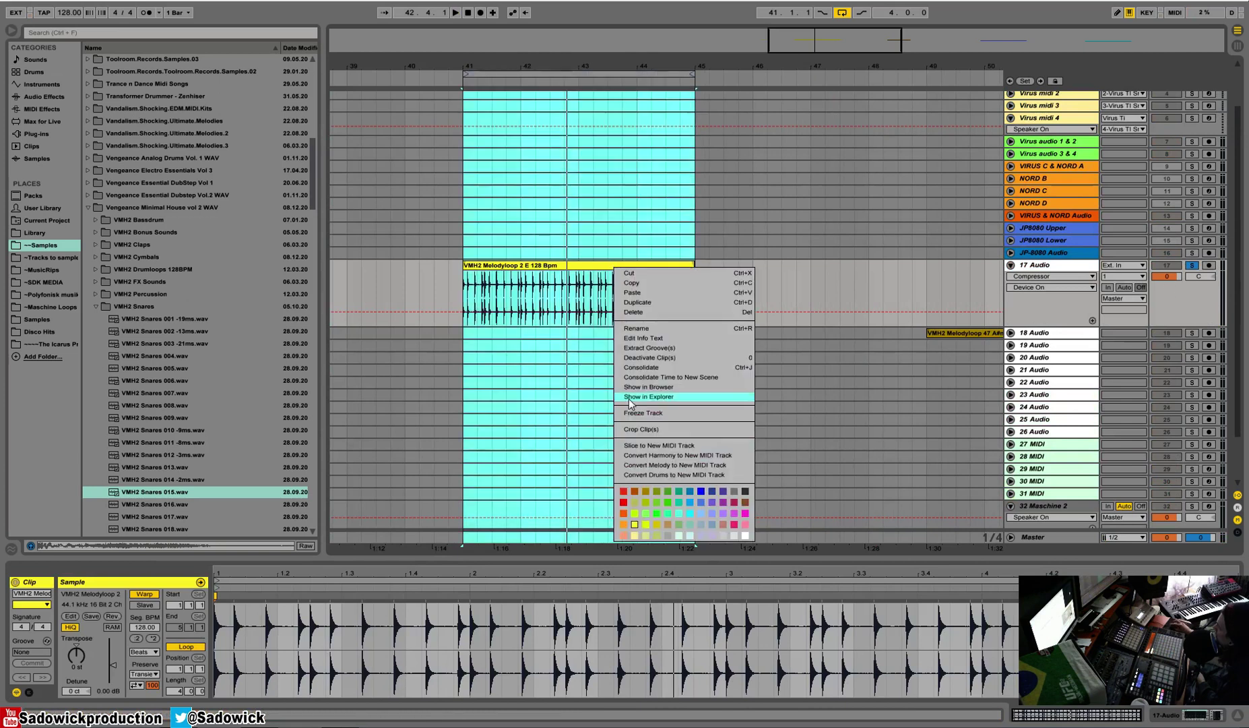
left_click(679, 464)
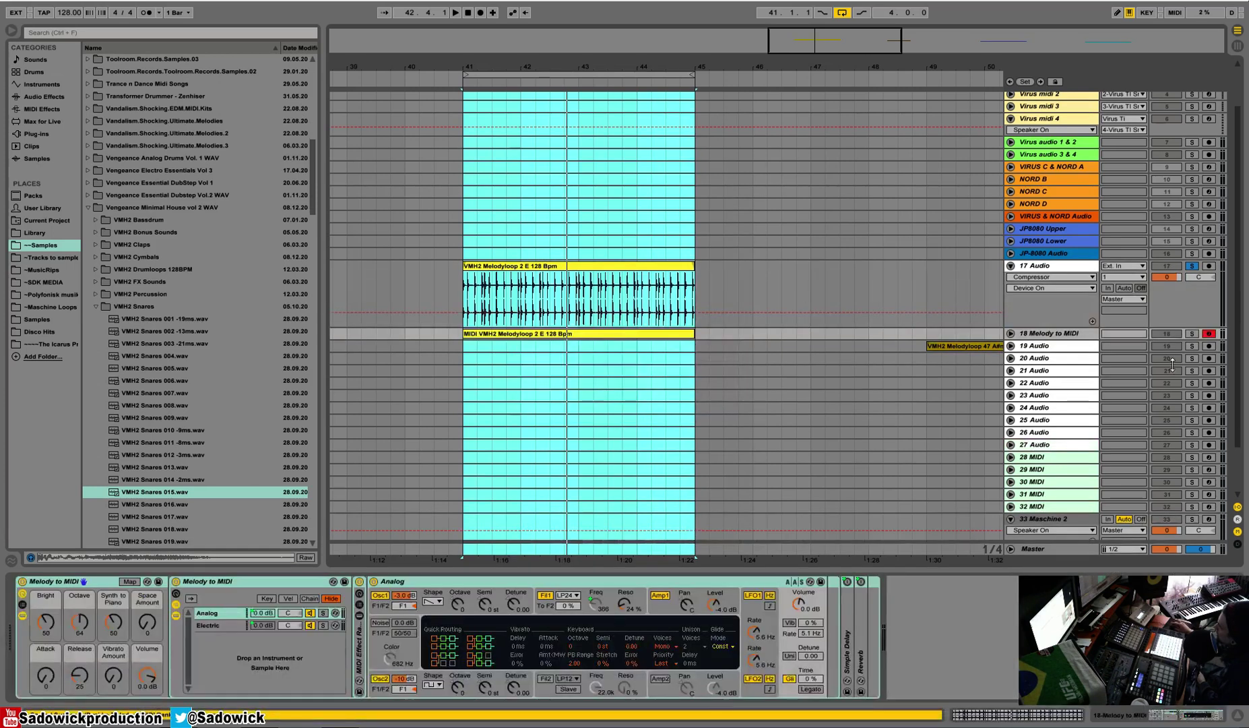
left_click(1191, 333)
left_click(1011, 333)
left_click(506, 335)
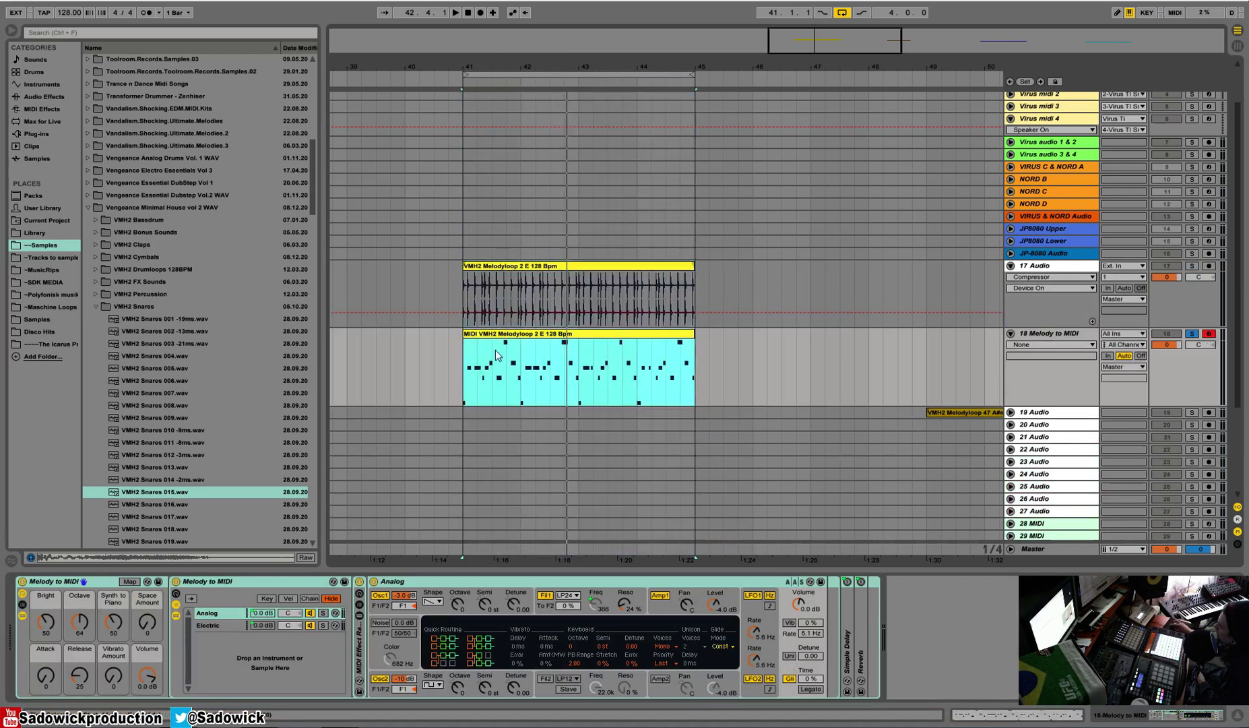
Remove the Melody to MIDI instrument from track 18 and collapse the VMH2 Snares folder.
right_click(42, 580)
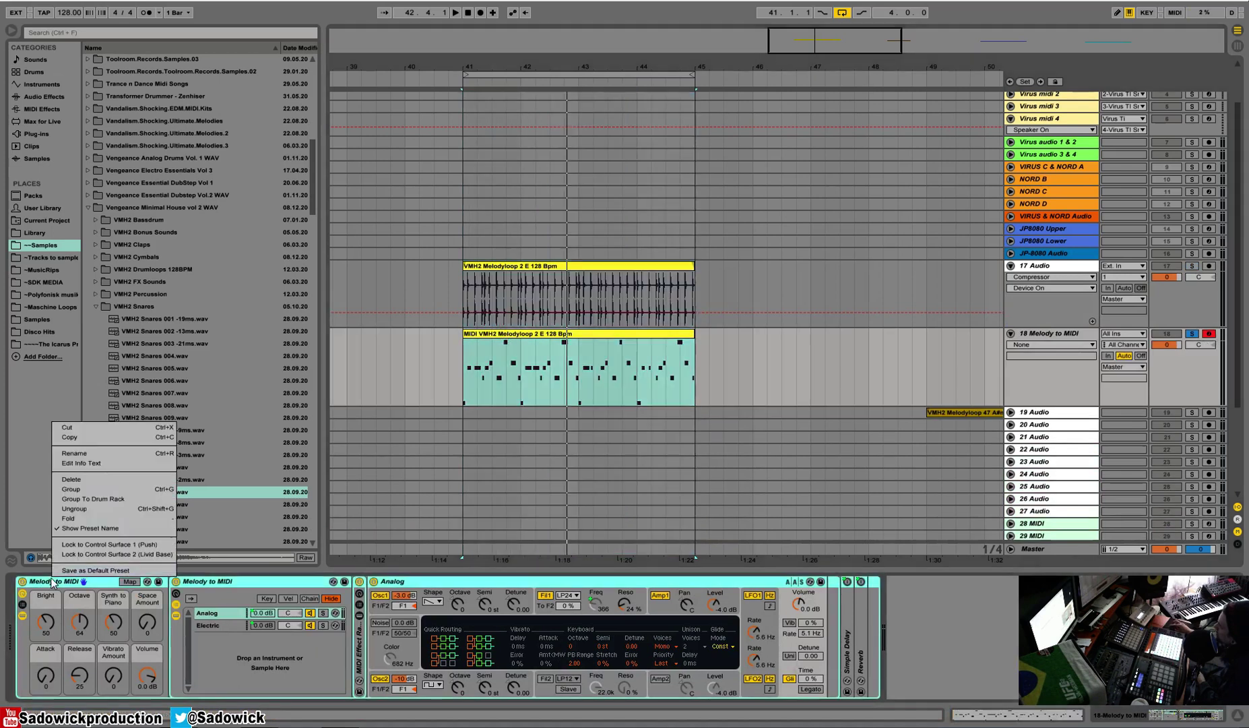
left_click(64, 432)
left_click(96, 307)
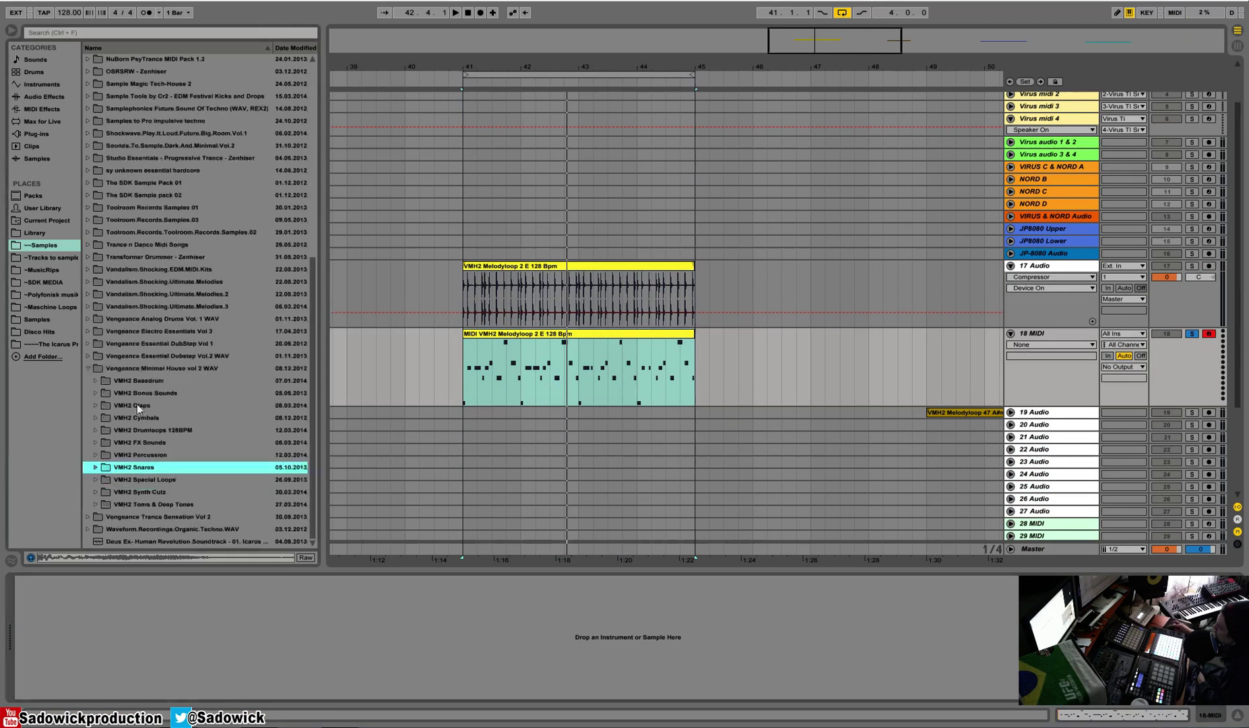
Audition samples in the VMH2 Percussion folder and load VMH2 Minimal Perc 031.wav as the instrument on track 18.
left_click(96, 461)
left_click(128, 459)
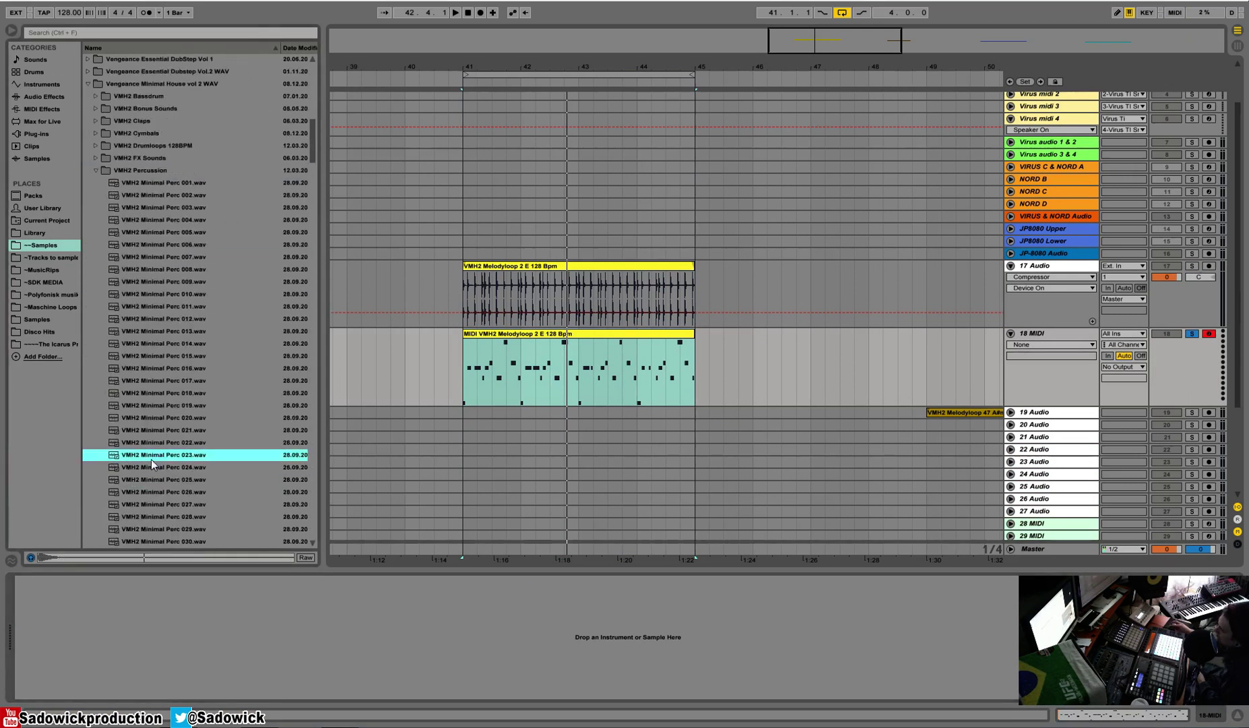
left_click(132, 481)
left_click(142, 516)
scroll(141, 498, "down", 3)
key("Down")
key("Down")
key("Down")
left_click_drag(170, 438, 160, 606)
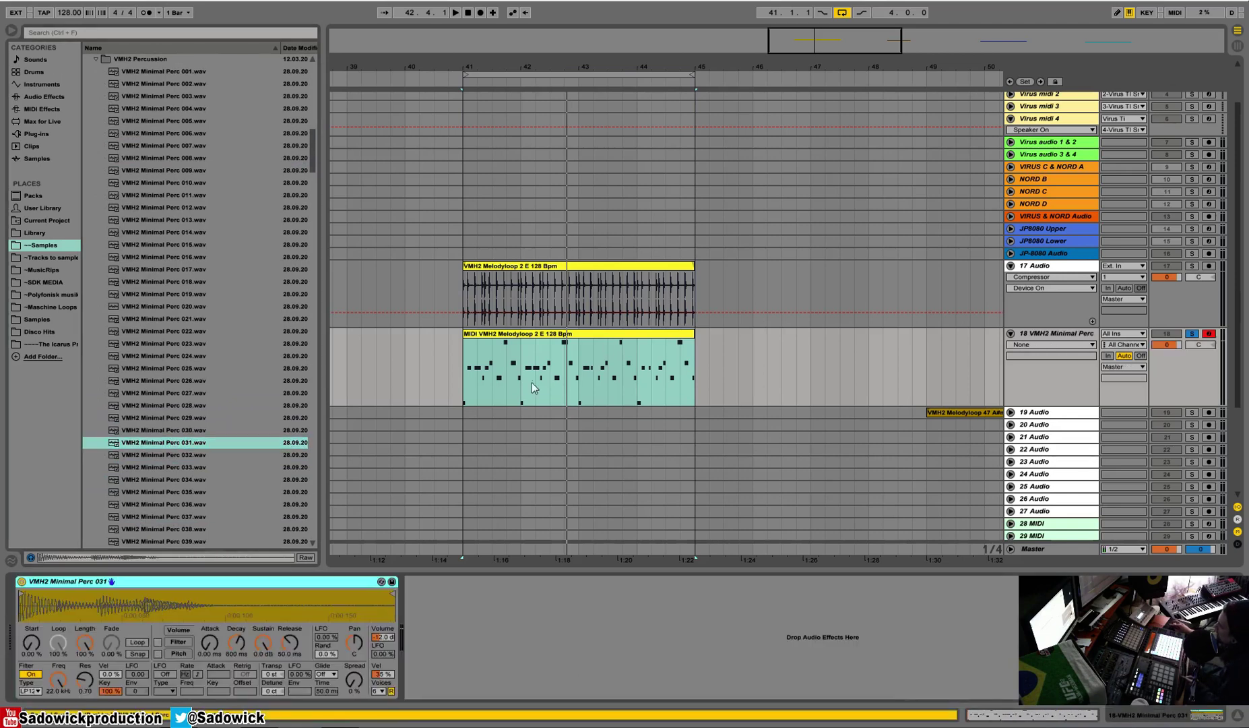
Play the loop while raising the sampler's volume to 0 dB and transposing it to -12 semitones.
key("space")
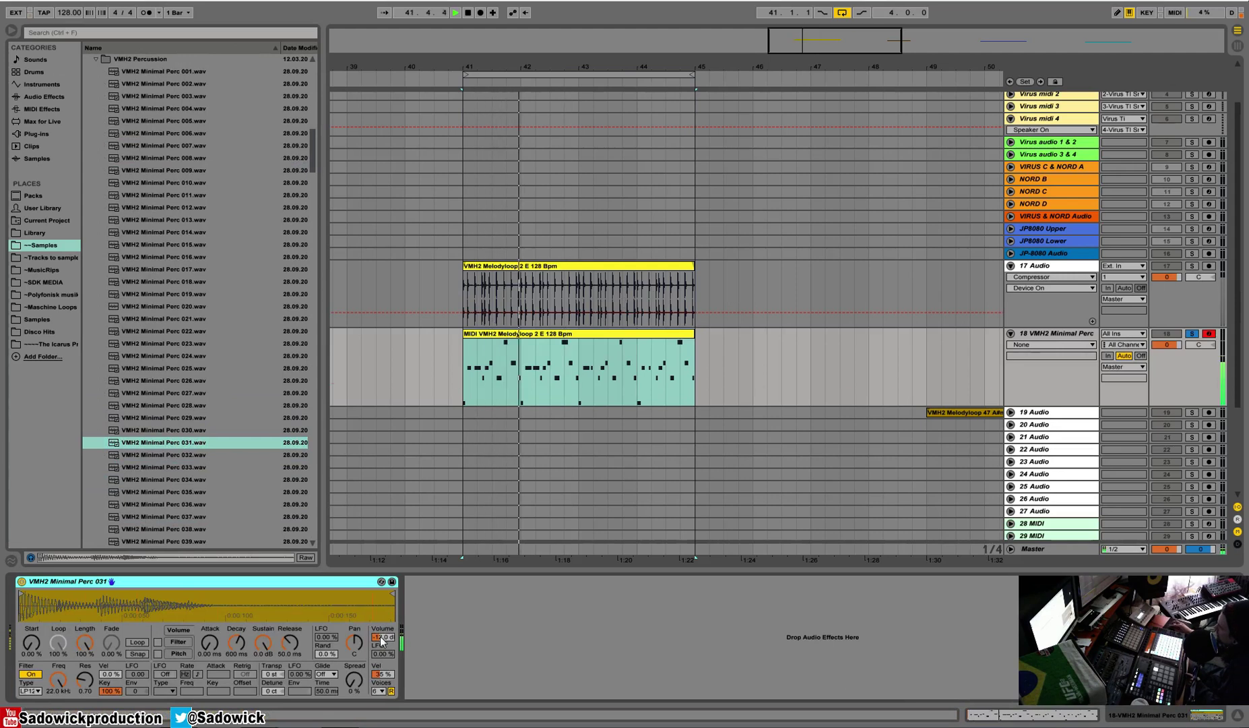
left_click_drag(383, 638, 382, 610)
left_click_drag(273, 674, 273, 708)
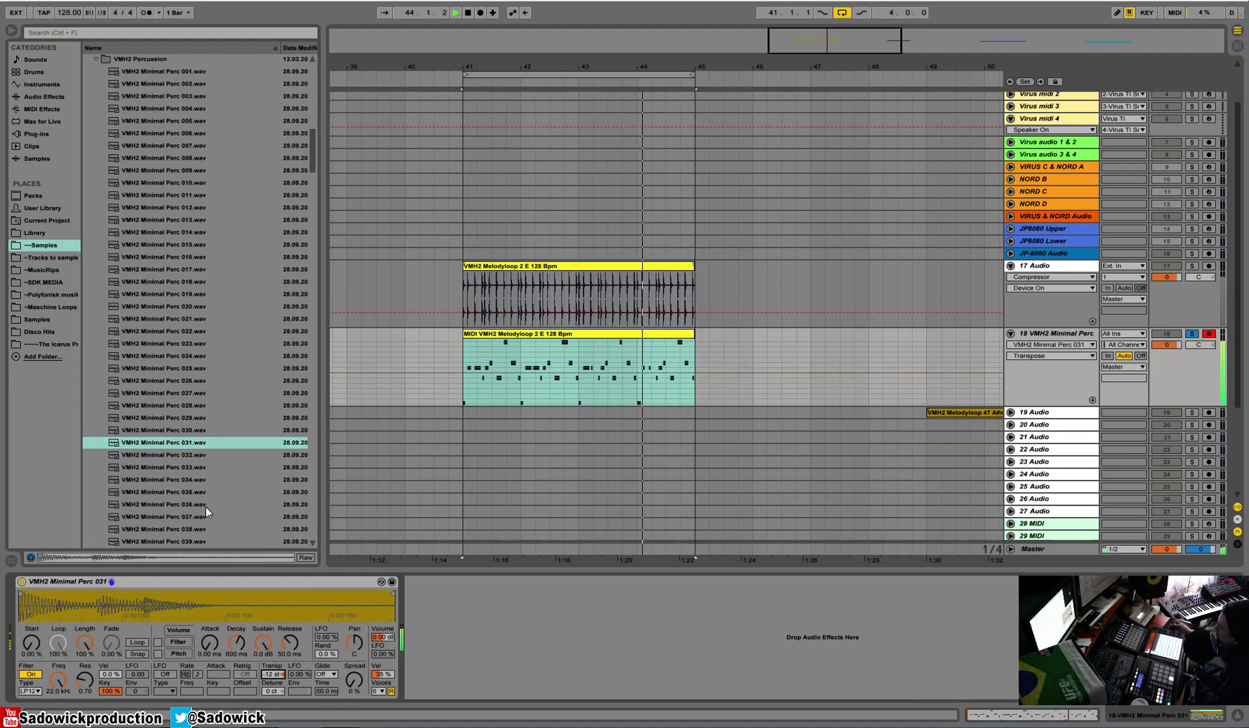
key("space")
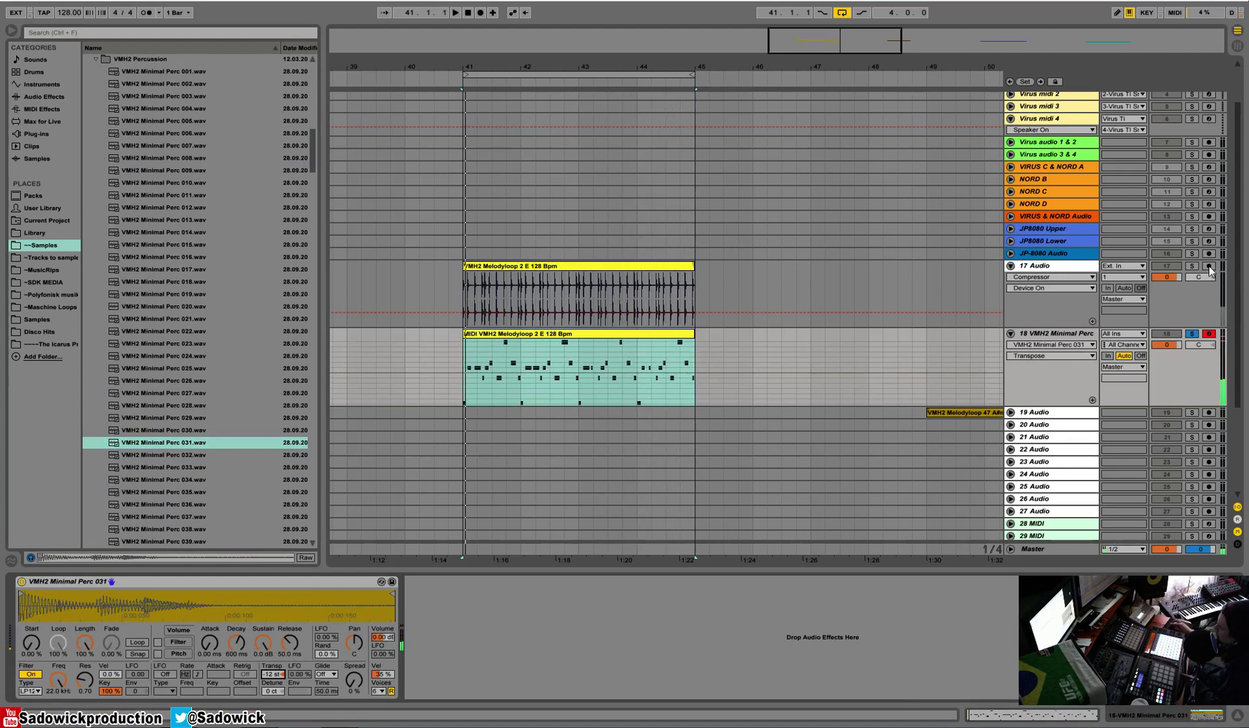
key("space")
key("space")
Audition further VMH2 Minimal Perc samples and replace the track's sample with VMH2 Minimal Perc 050.wav.
scroll(208, 469, "down", 3)
key("Down")
key("Down")
key("Down")
key("Down")
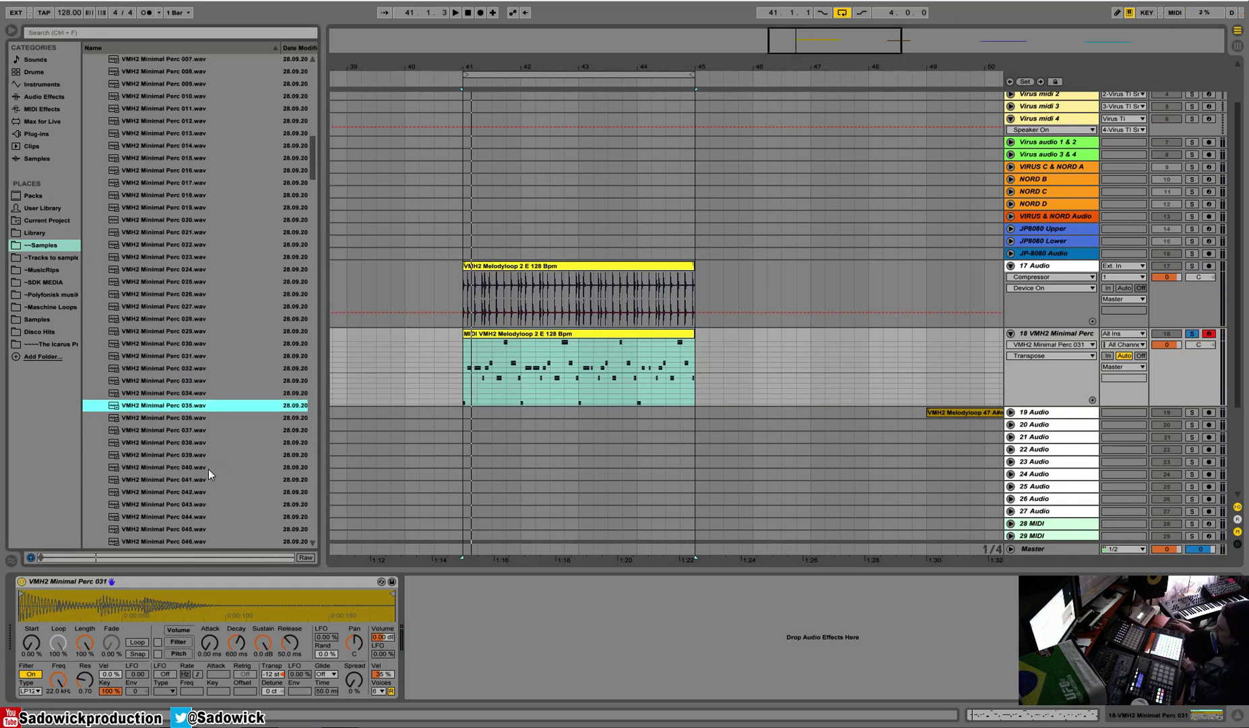
key("Down")
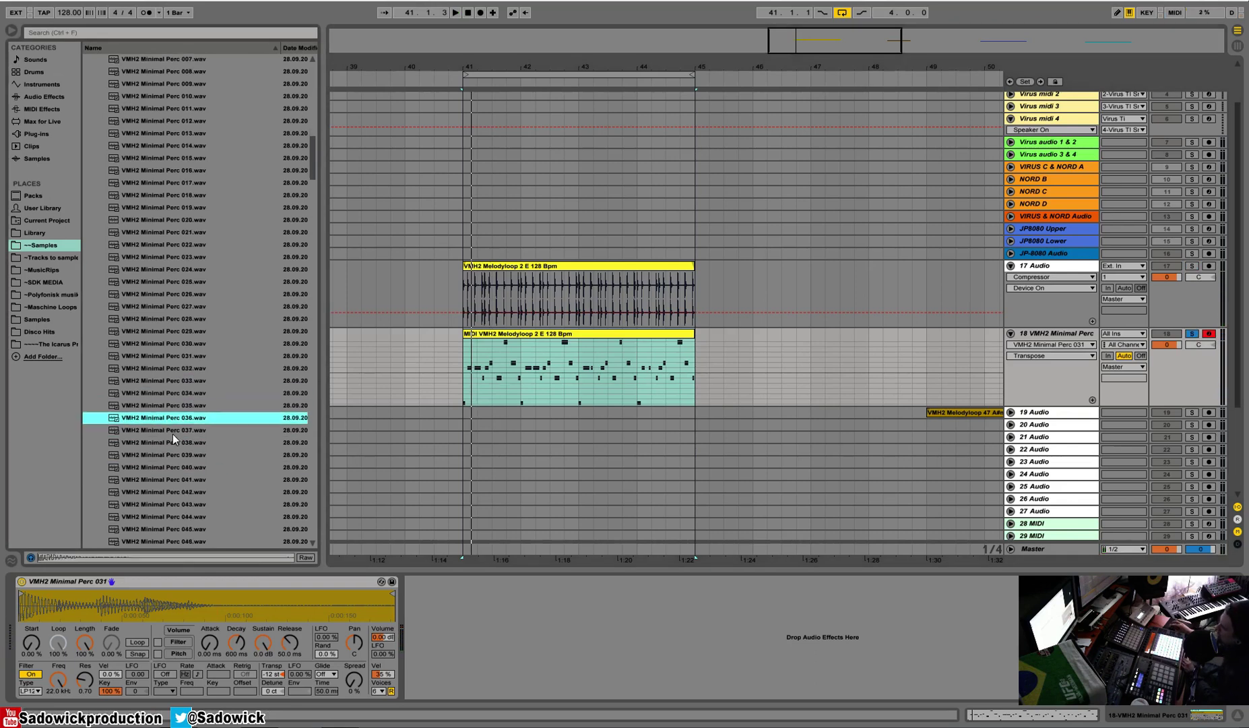
scroll(173, 434, "down", 2)
left_click(172, 435)
key("Down")
key("Down")
key("Down")
key("Down")
key("Down")
key("Down")
key("Down")
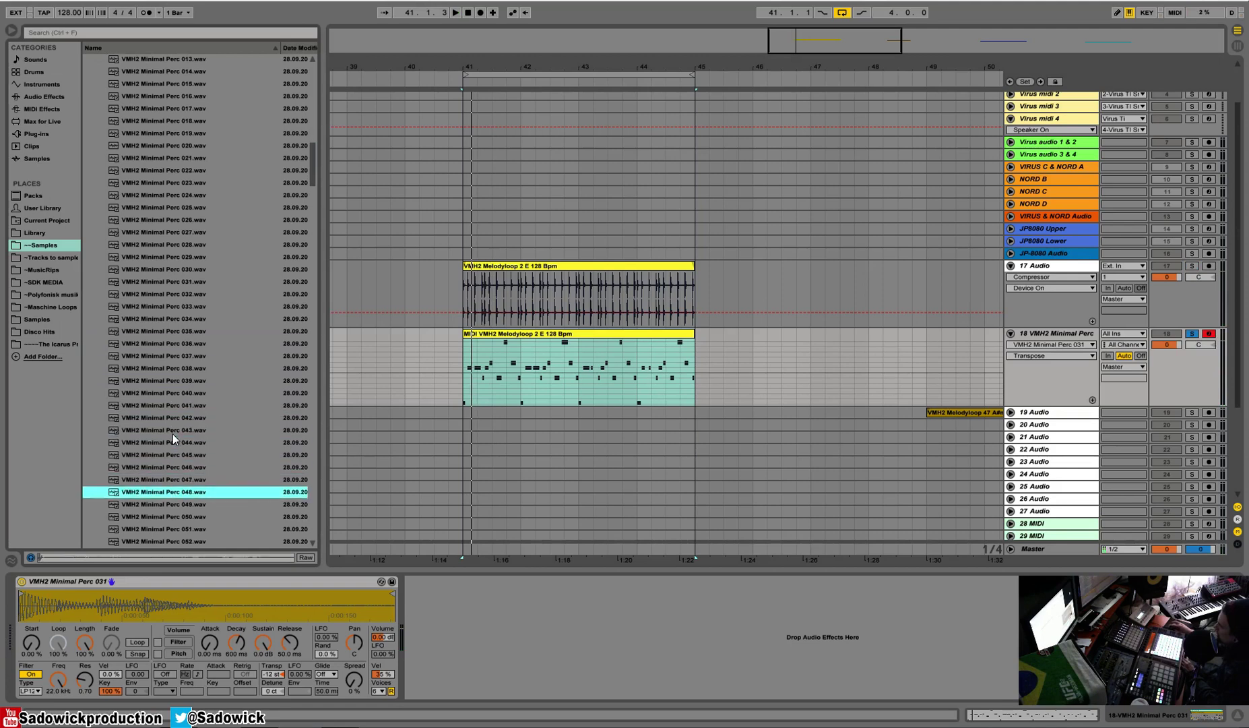
left_click_drag(122, 516, 126, 602)
Play the loop, transpose the sampler to -24 semitones and lower the volume of track 18.
key("space")
left_click_drag(273, 674, 273, 690)
key("space")
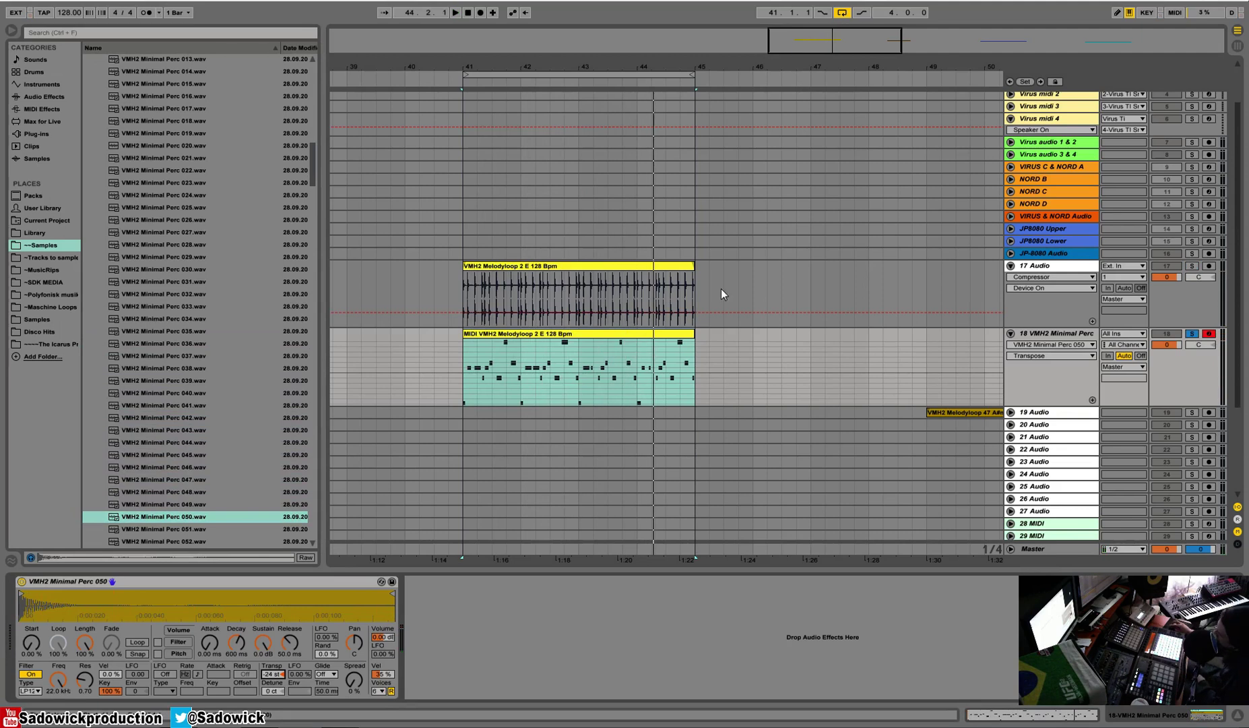
left_click_drag(1166, 345, 1167, 363)
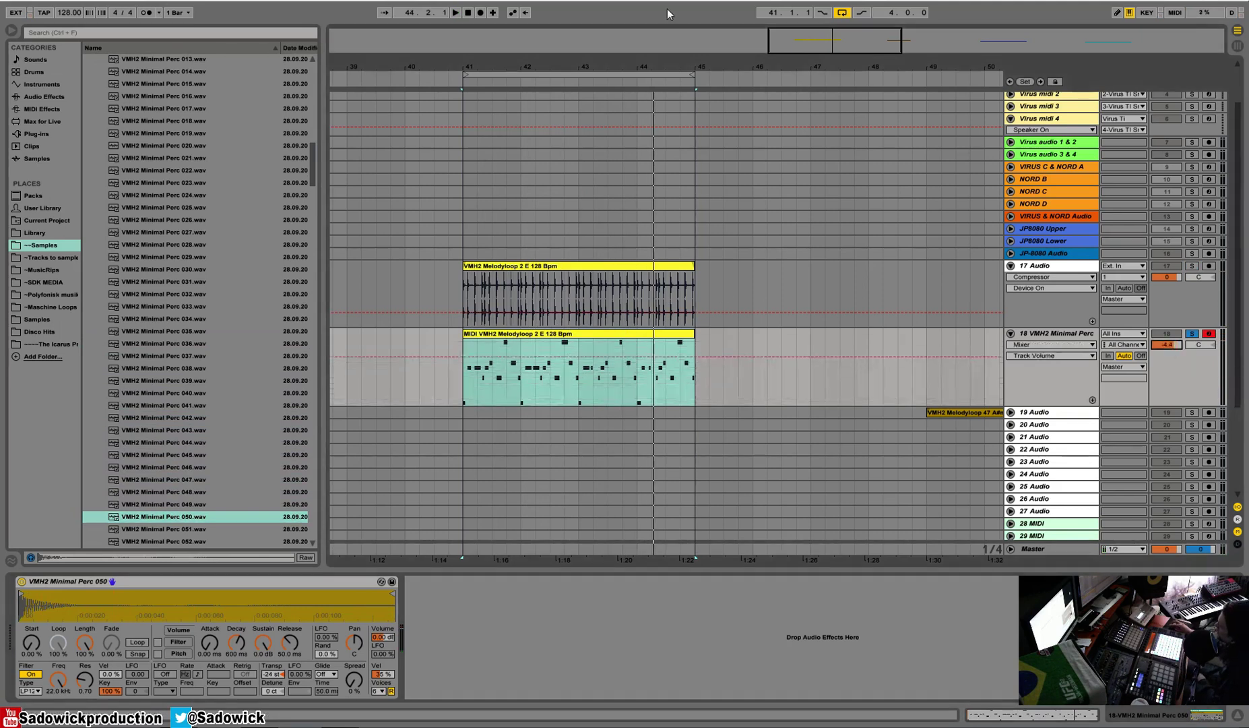
left_click_drag(625, 62, 624, 40)
left_click(1069, 269)
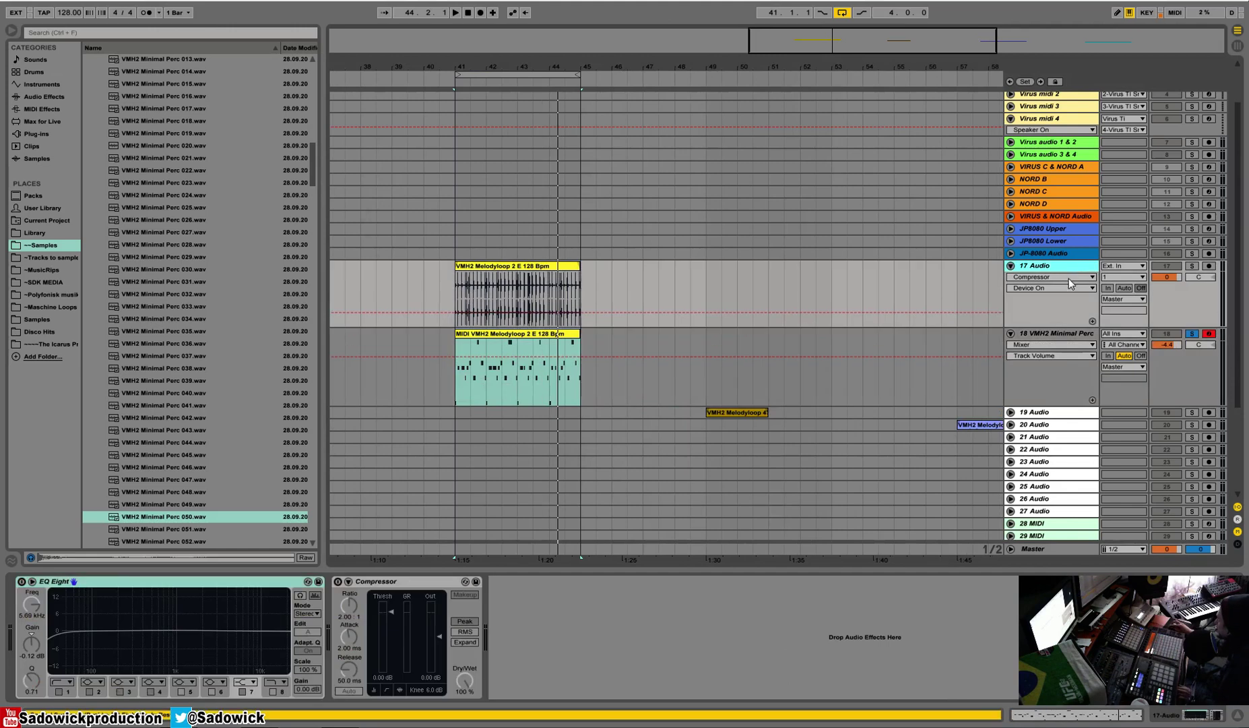
left_click(1048, 333)
right_click(1052, 334)
key("Delete")
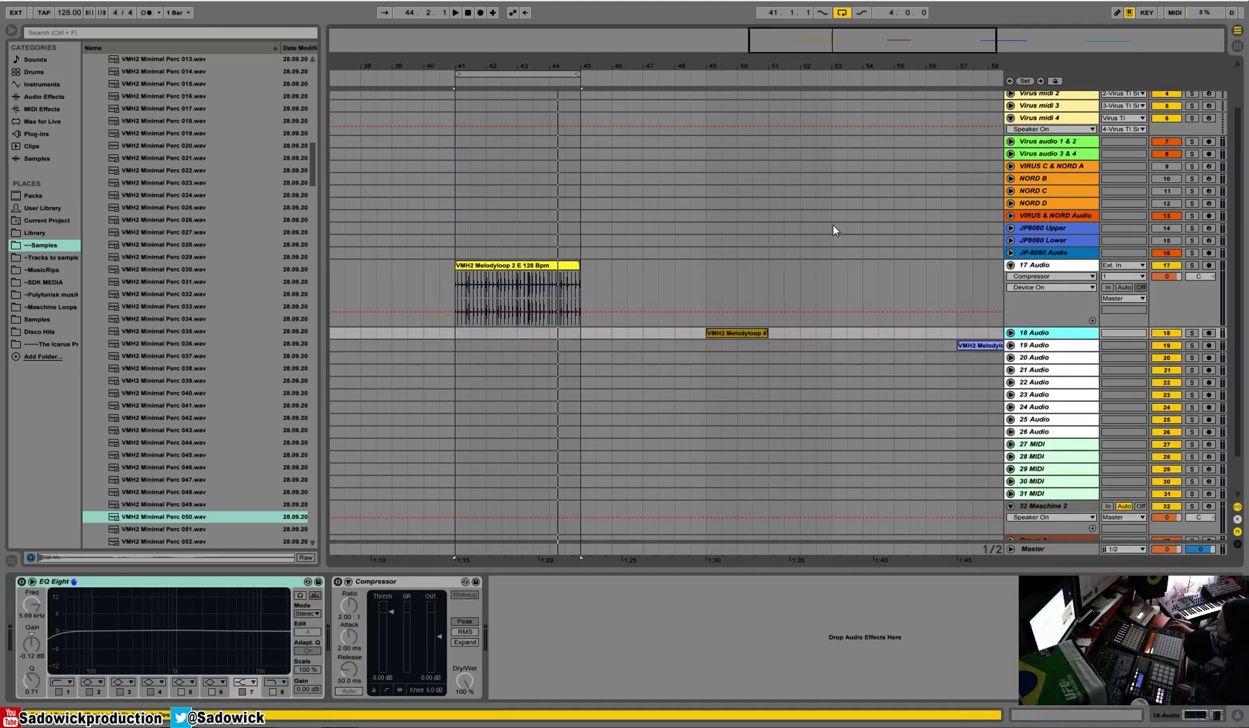
key("ctrl+z")
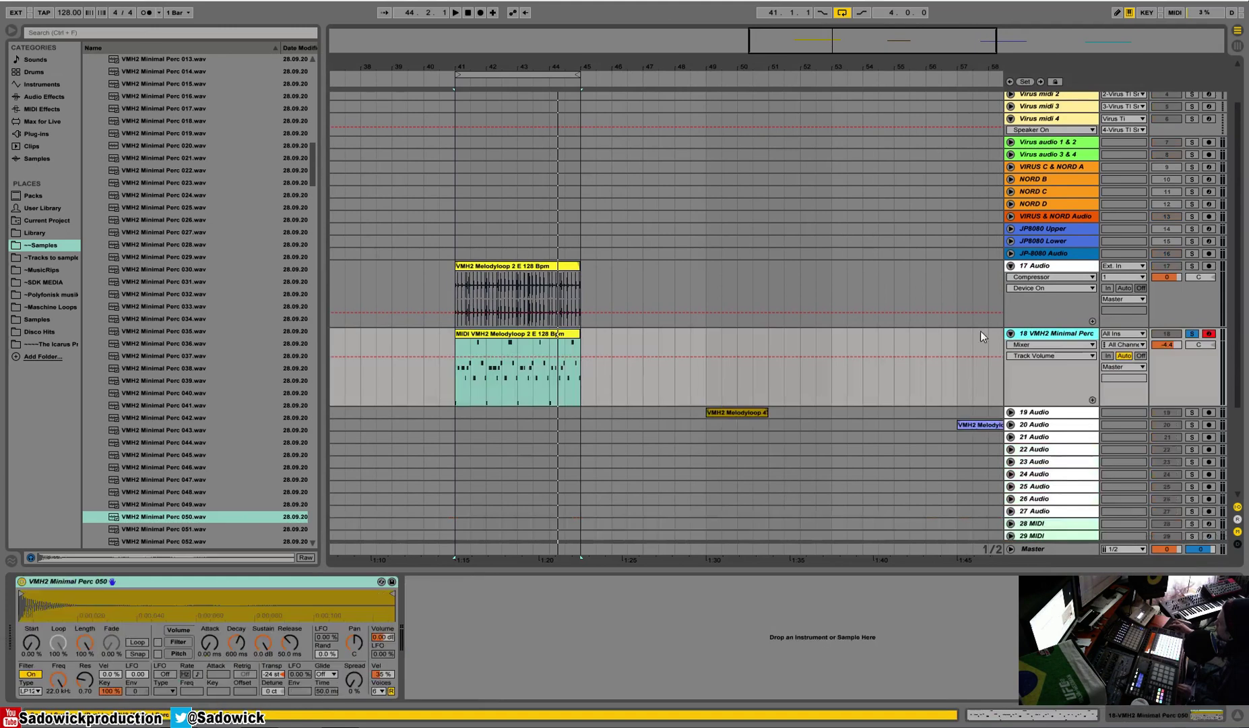
Delete the melody loop track 17 Audio together with the 18 VMH2 Minimal Perc track.
left_click(1068, 268)
right_click(1055, 268)
left_click(1070, 276)
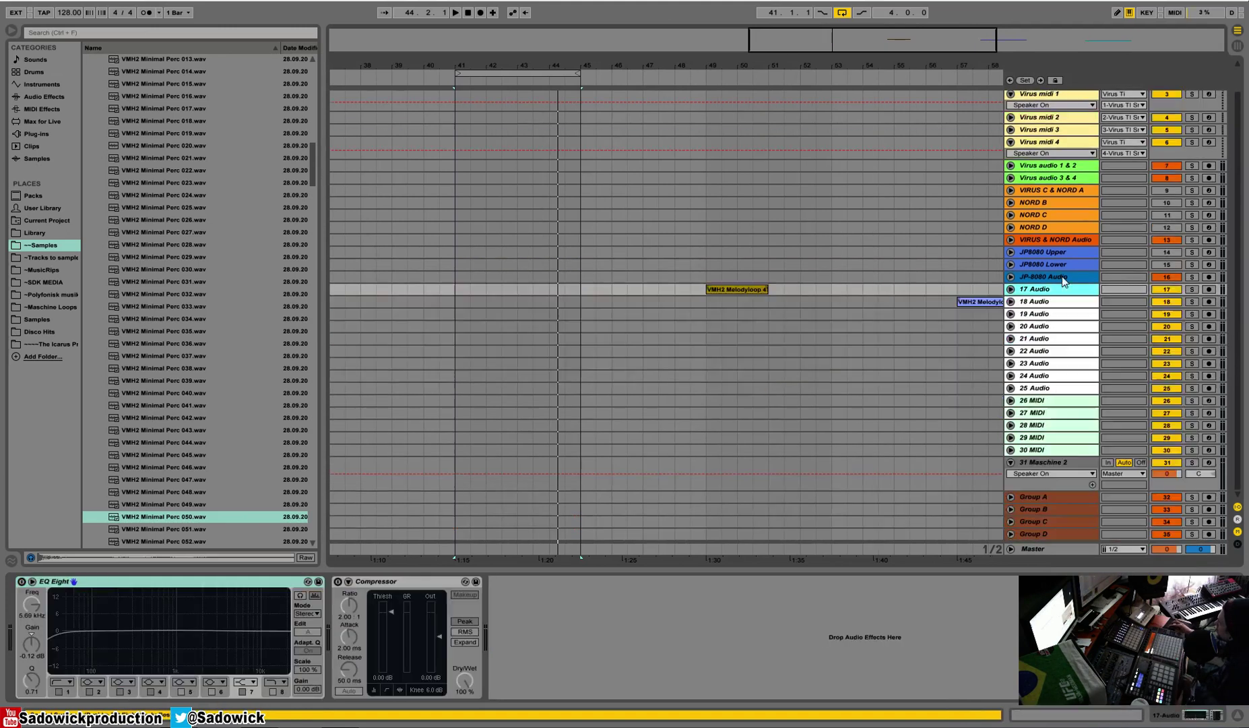
Unfold the VMH2 Melodyloop 47 A#m 128 Bpm track, loop two bars from 49.1.1 and play the clip.
left_click(1011, 290)
left_click(727, 290)
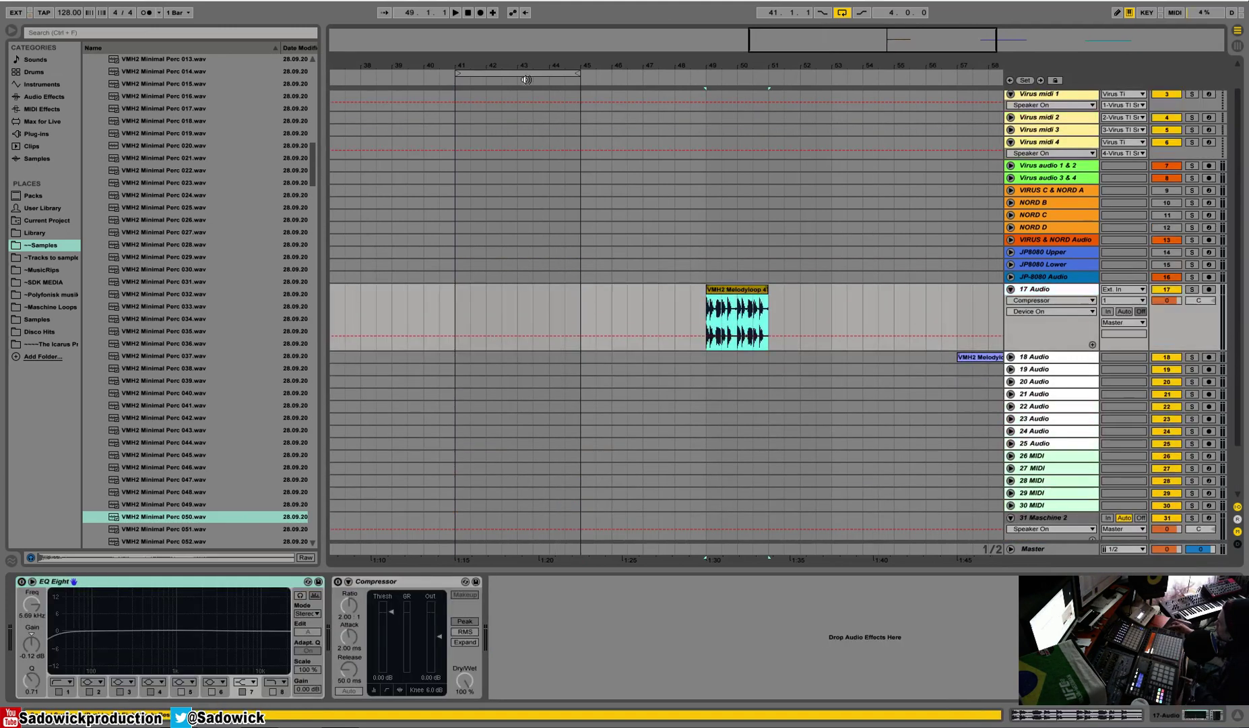
left_click_drag(524, 70, 768, 76)
key("space")
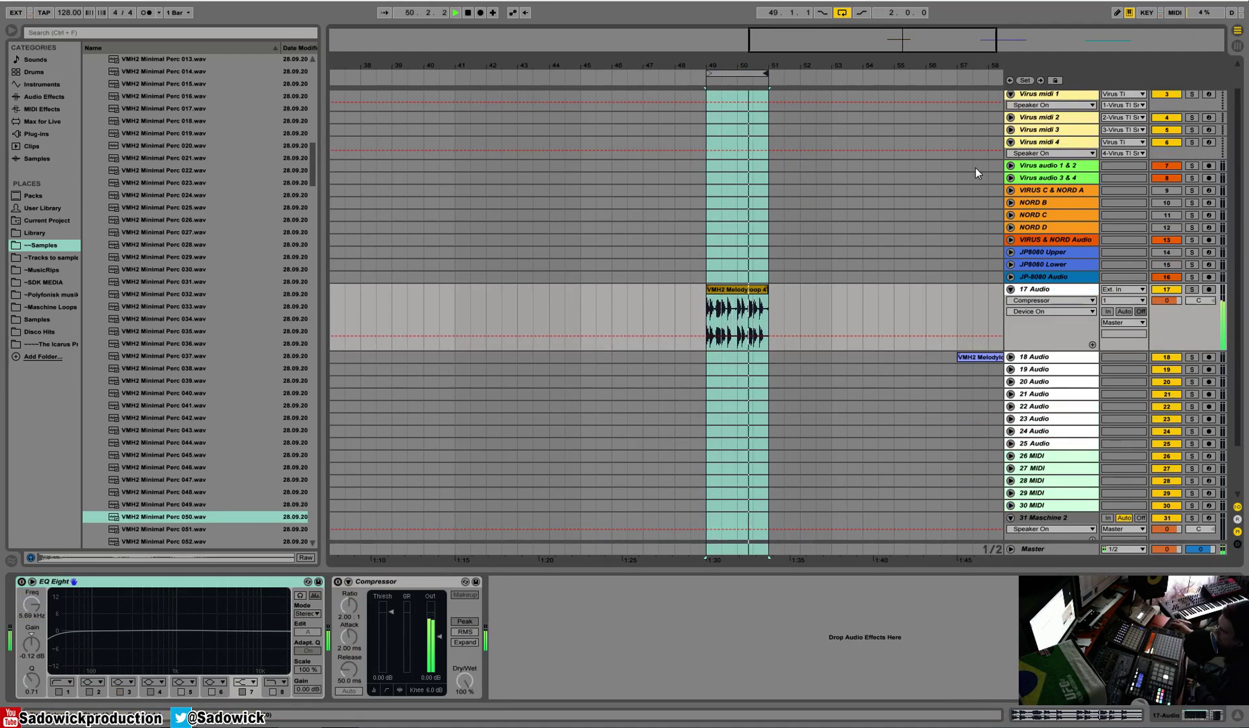
left_click_drag(756, 40, 711, 138)
key("space")
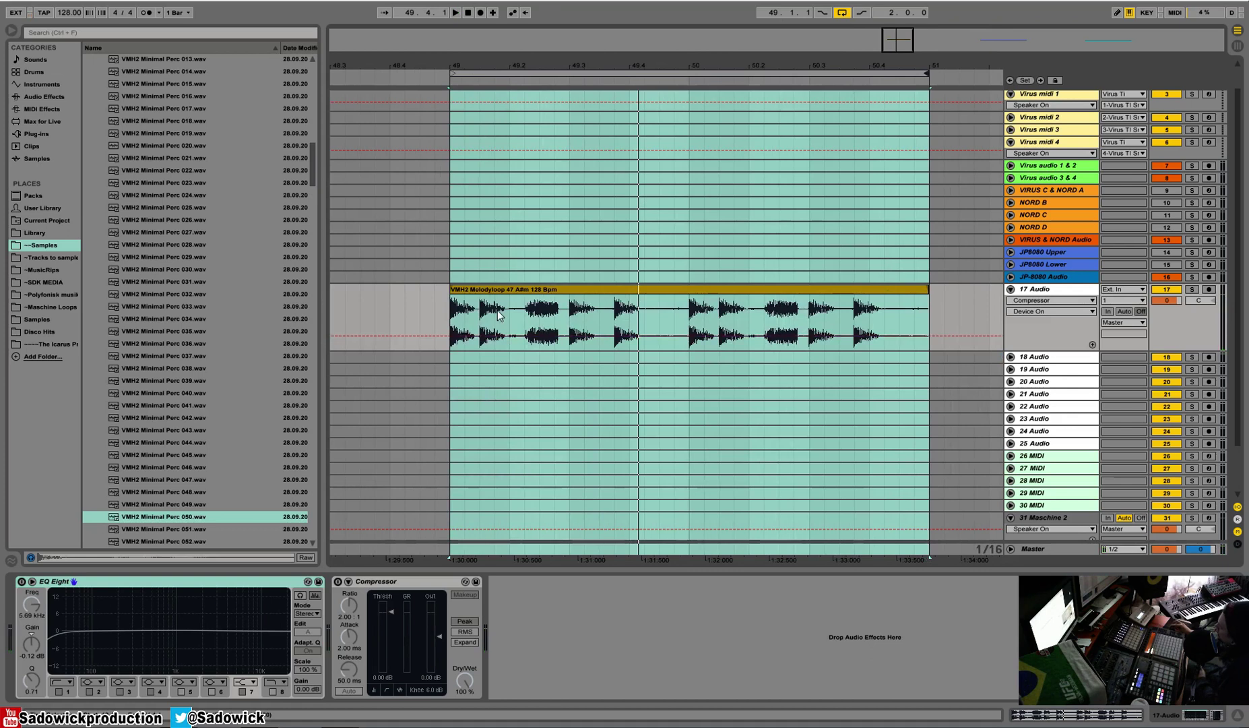
Cut the noisy one-beat sections at 49.2.1 and 50.2.1 out of the VMH2 Melodyloop 47 clip.
left_click_drag(510, 315, 568, 317)
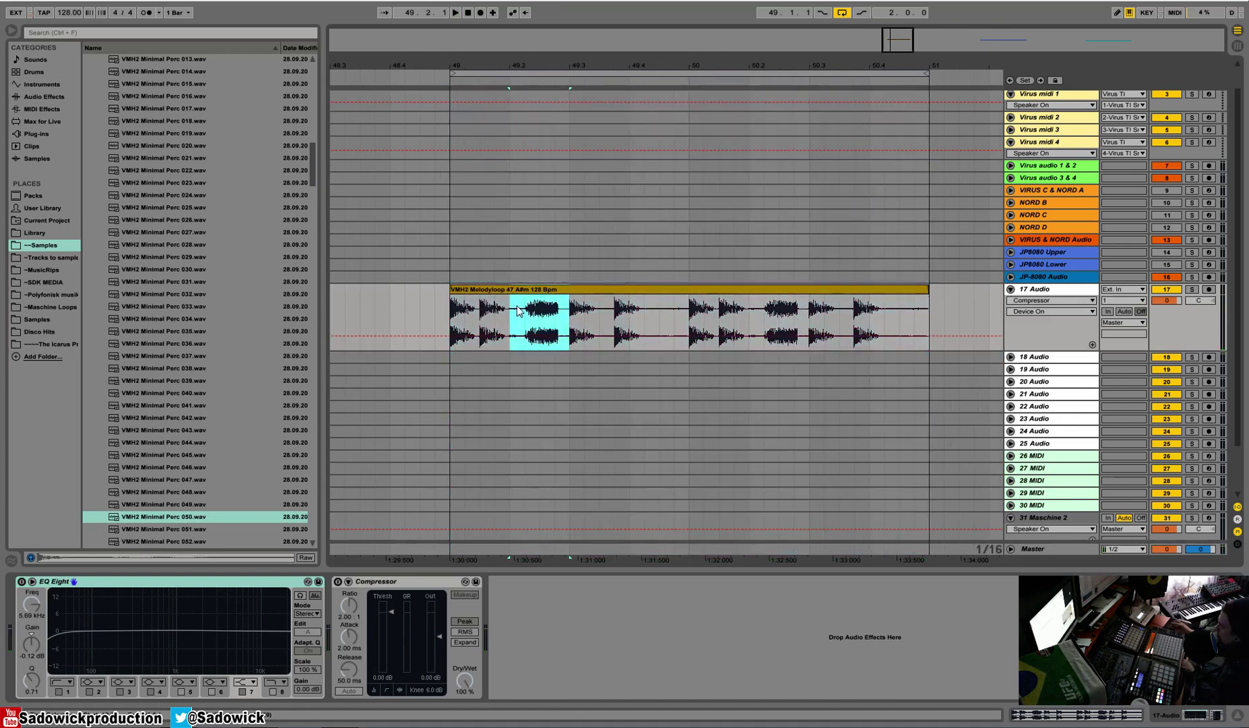
key("Delete")
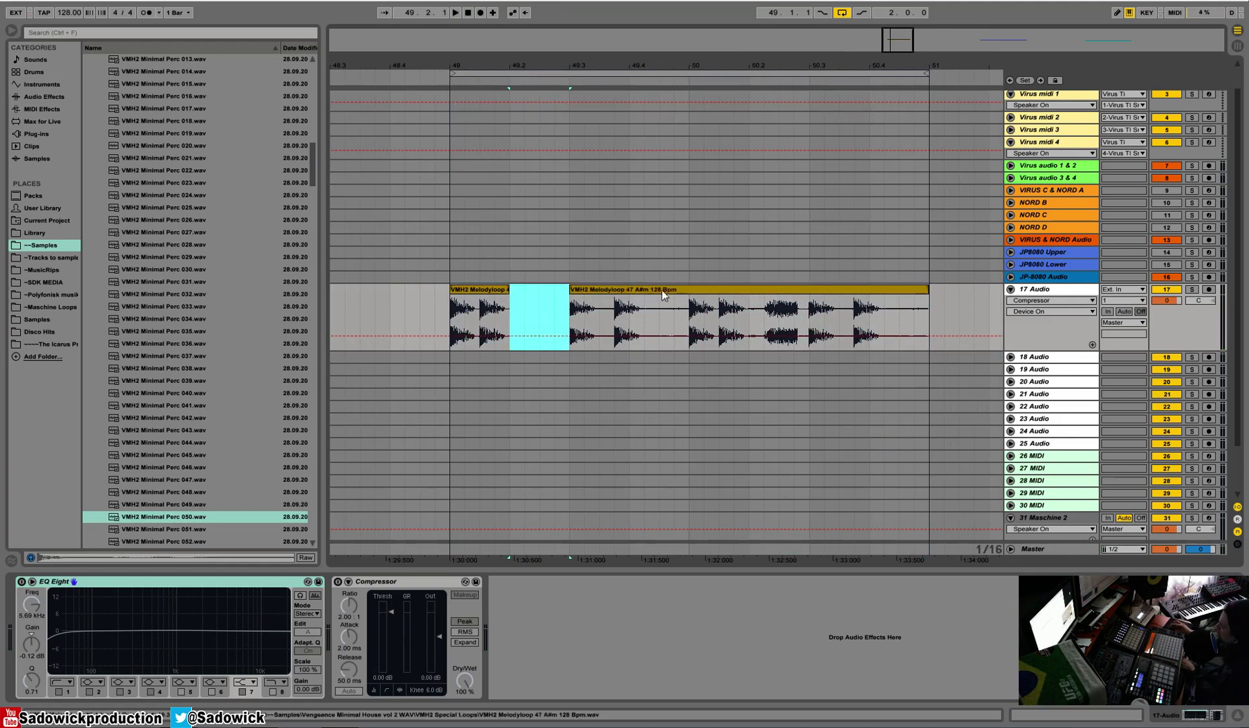
left_click_drag(748, 316, 810, 316)
key("Delete")
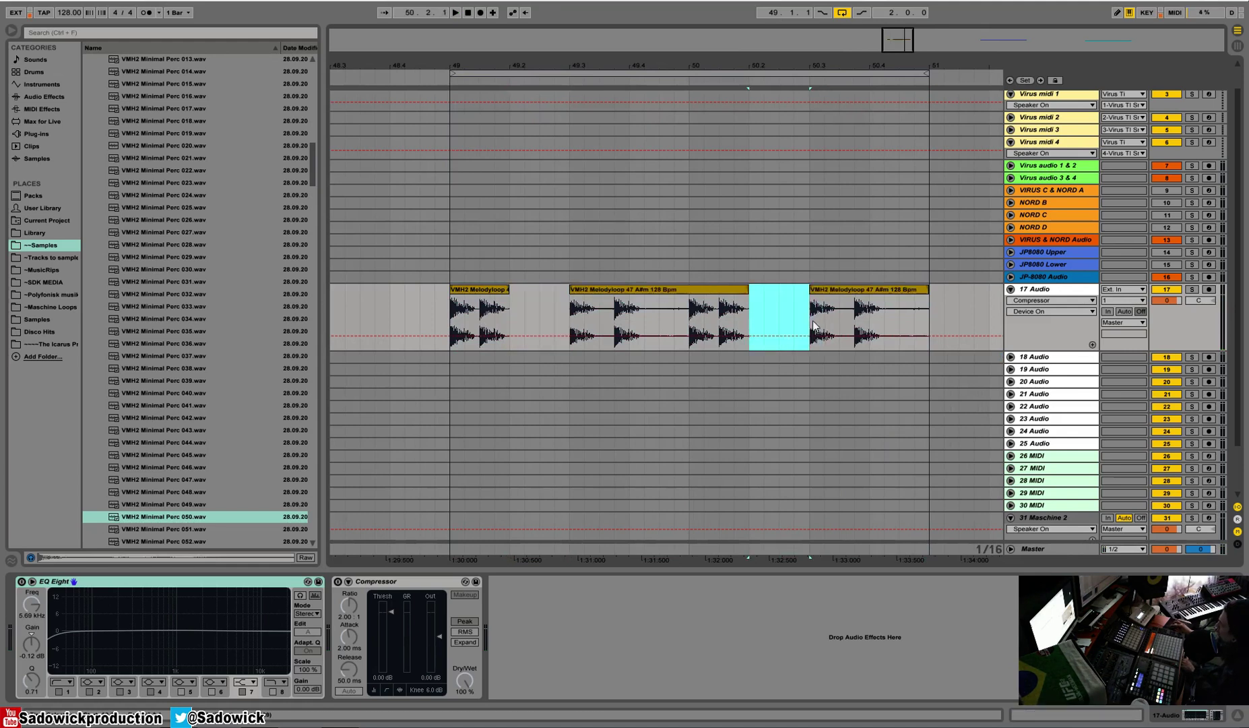
Play the remaining pieces across bars 49 and 50 and consolidate them into a single clip.
left_click_drag(933, 316, 444, 351)
key("space")
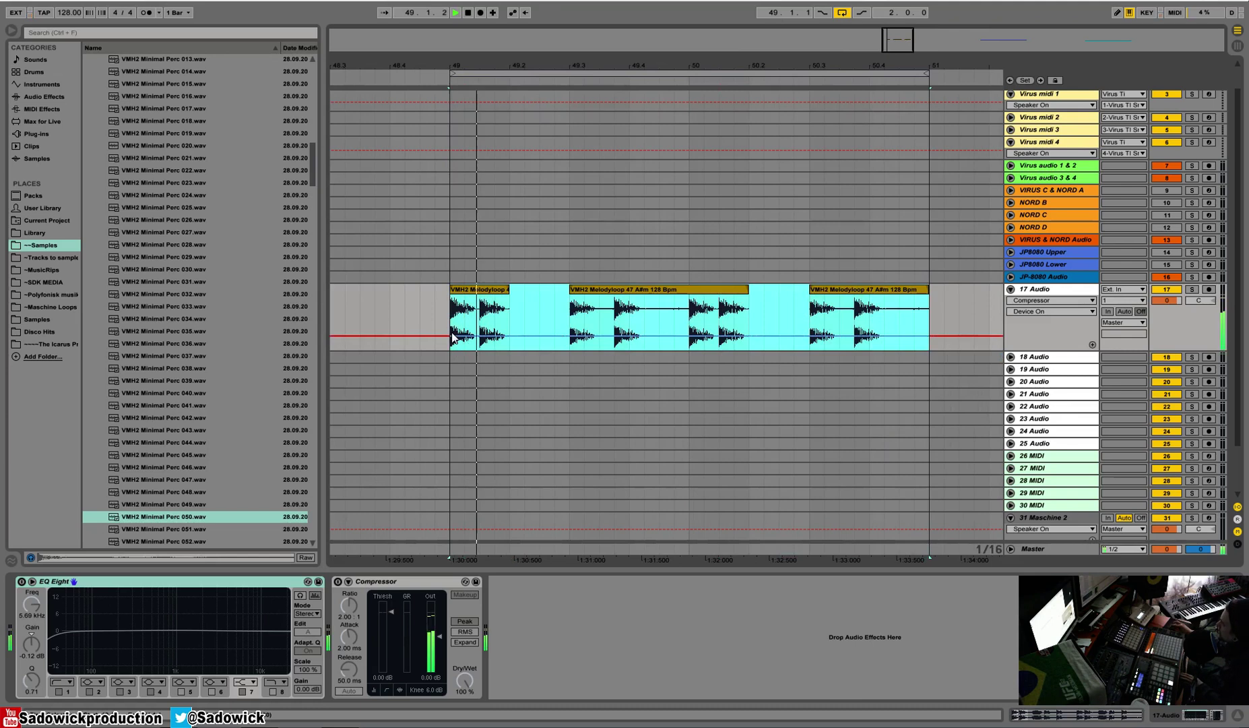
key("space")
right_click(485, 291)
left_click(512, 371)
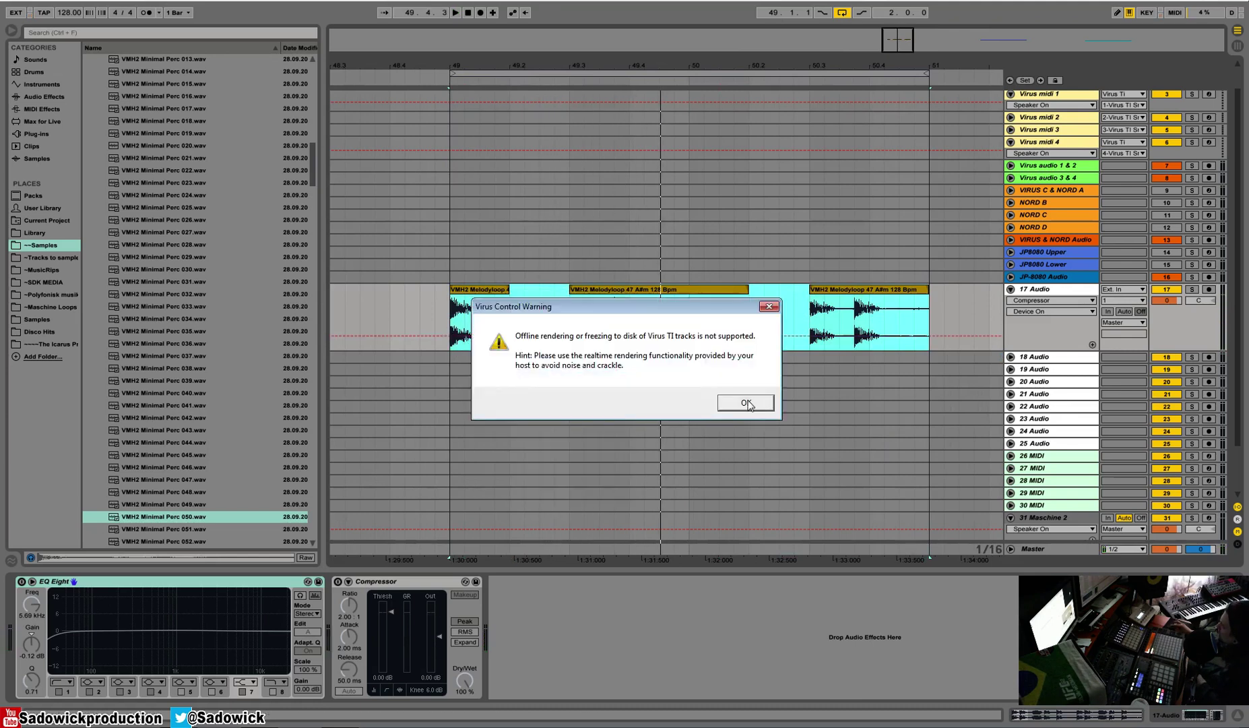
left_click(746, 402)
Try to convert the melody of the consolidated clip to a new MIDI track, then solo, unfold and play it.
right_click(551, 293)
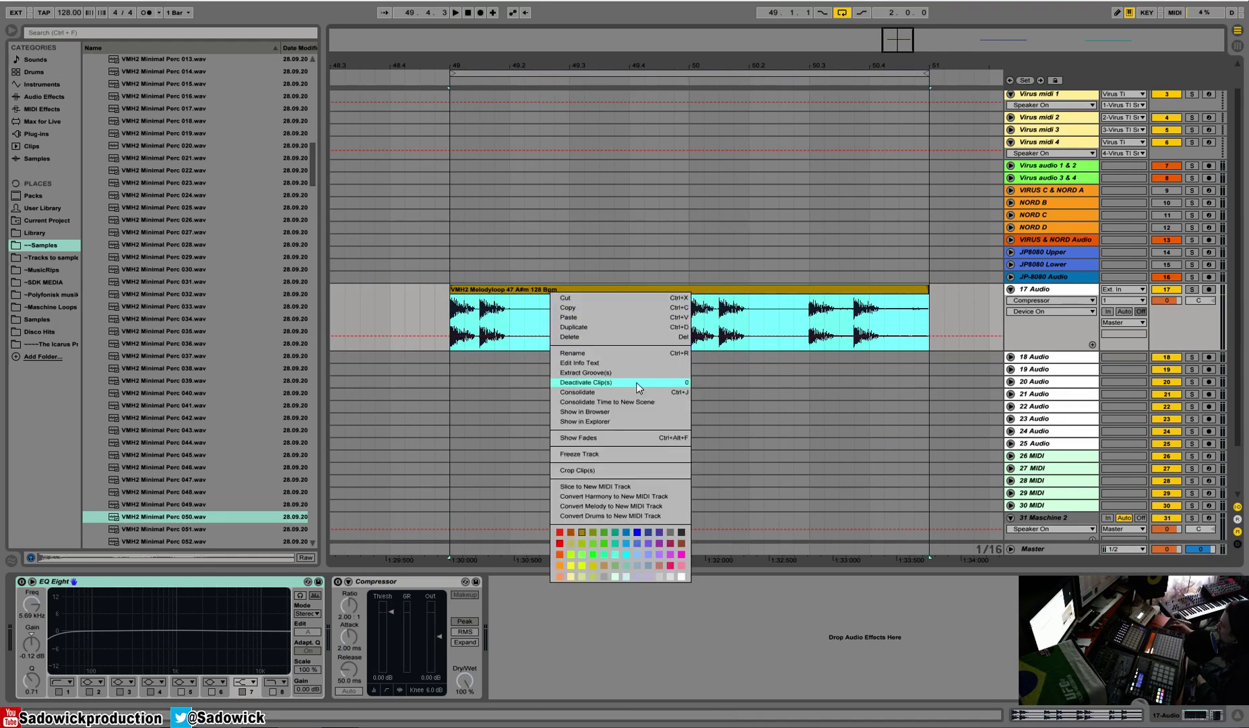
left_click(626, 506)
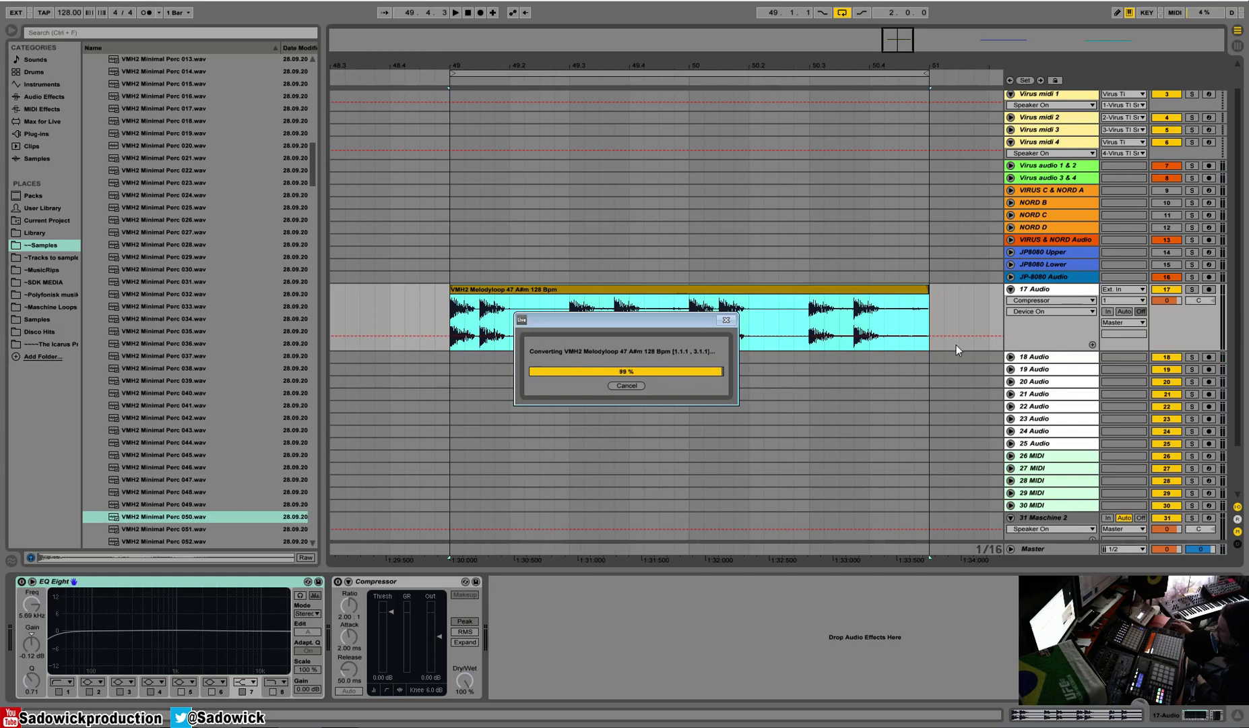
left_click(1191, 358)
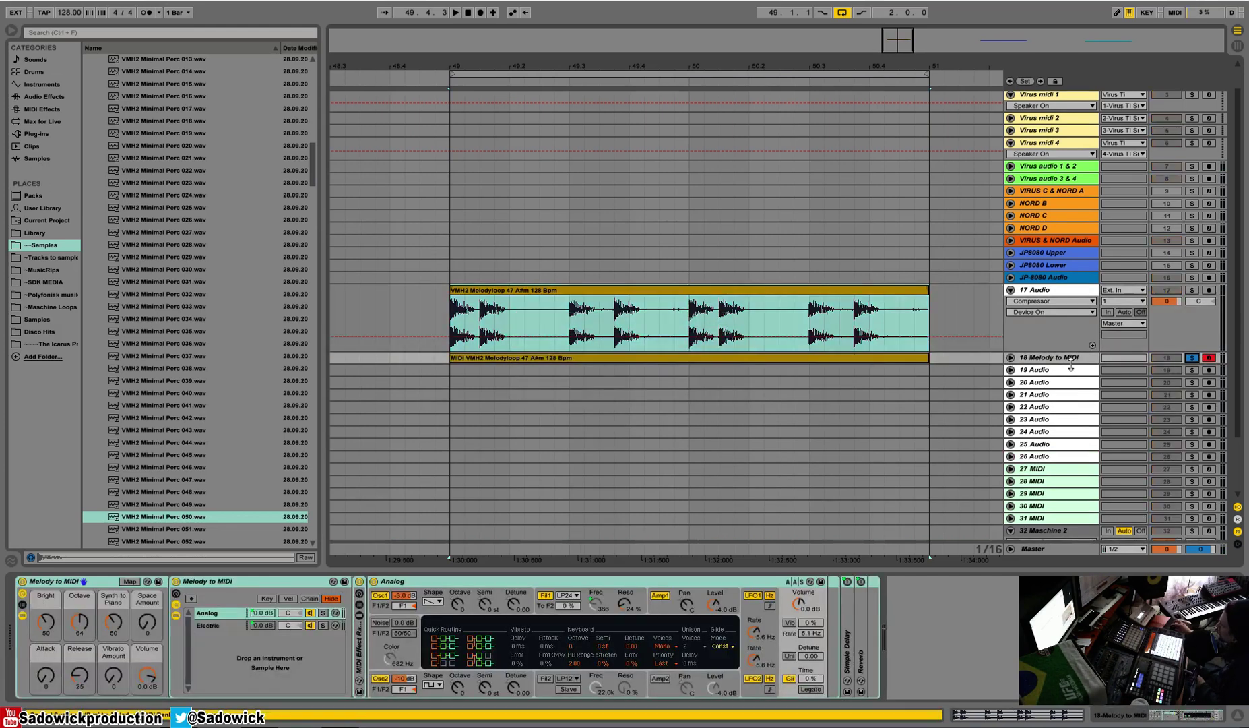
left_click(1010, 357)
left_click(665, 355)
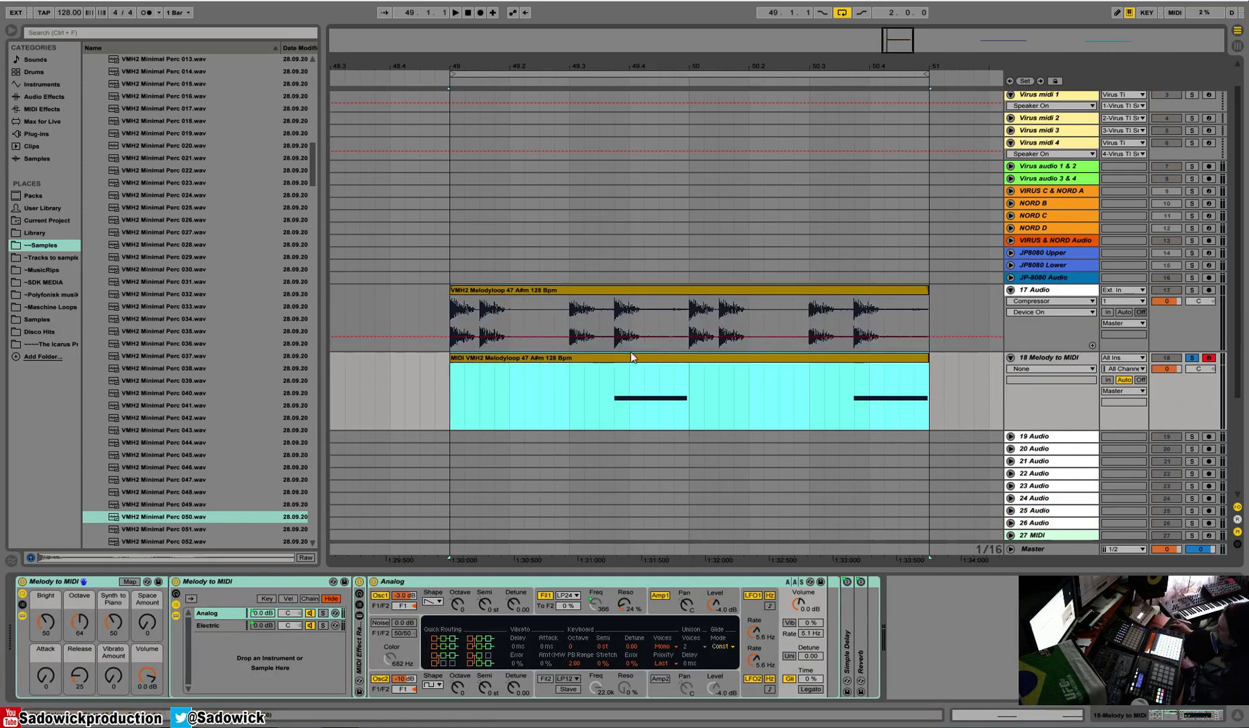
key("space")
Stop playback and delete the 18 Melody to MIDI track.
right_click(731, 358)
left_click(514, 262)
right_click(1064, 362)
left_click(1071, 364)
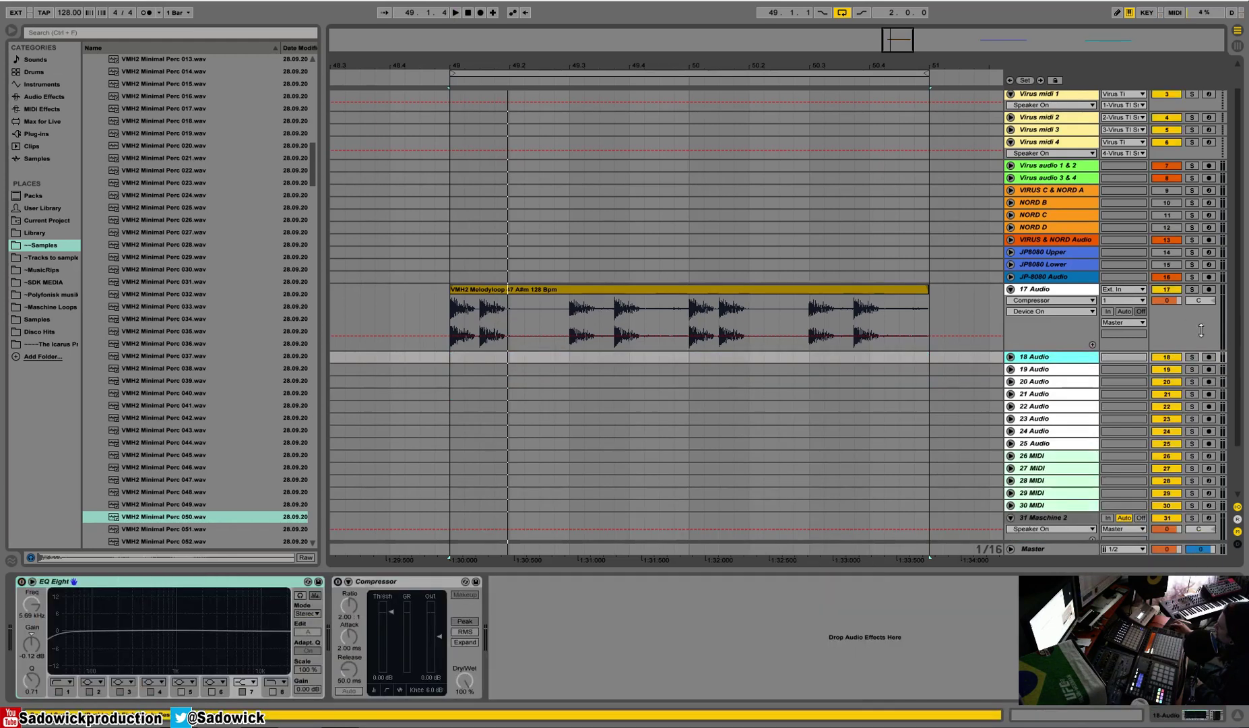
Convert the harmony of the VMH2 Melodyloop 47 clip to a new MIDI track, enlarge that track and play it soloed.
right_click(661, 292)
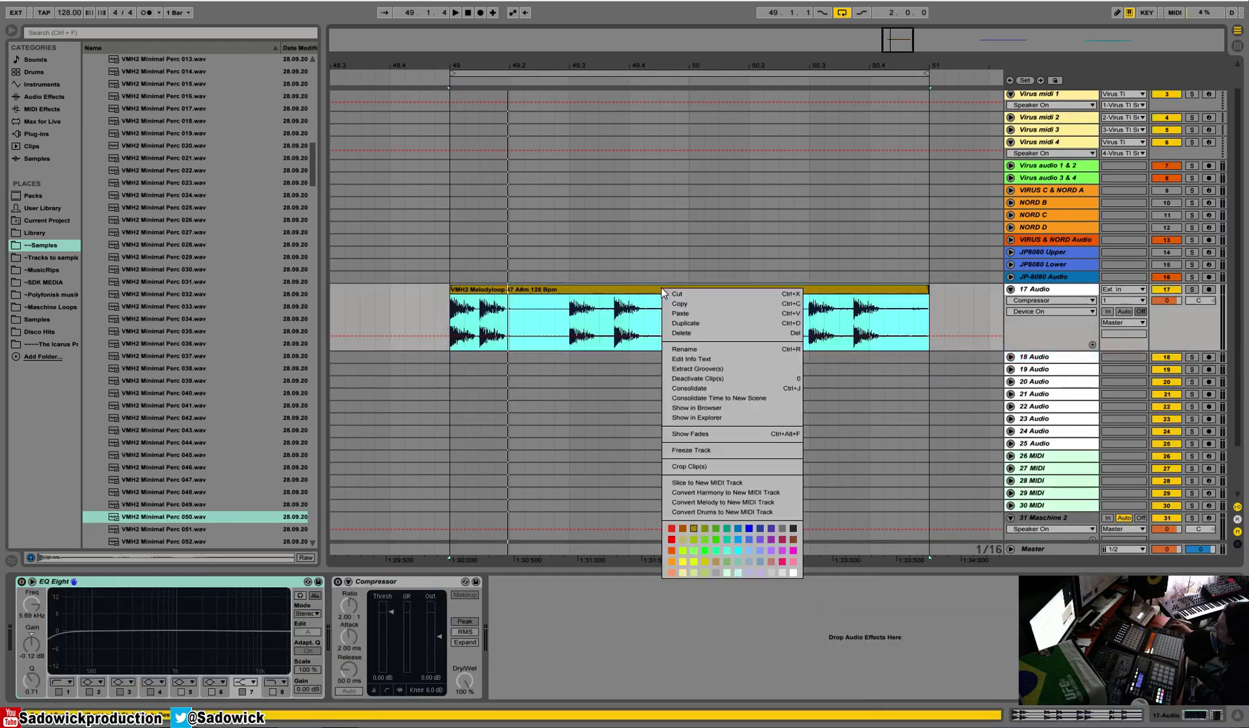
left_click(740, 494)
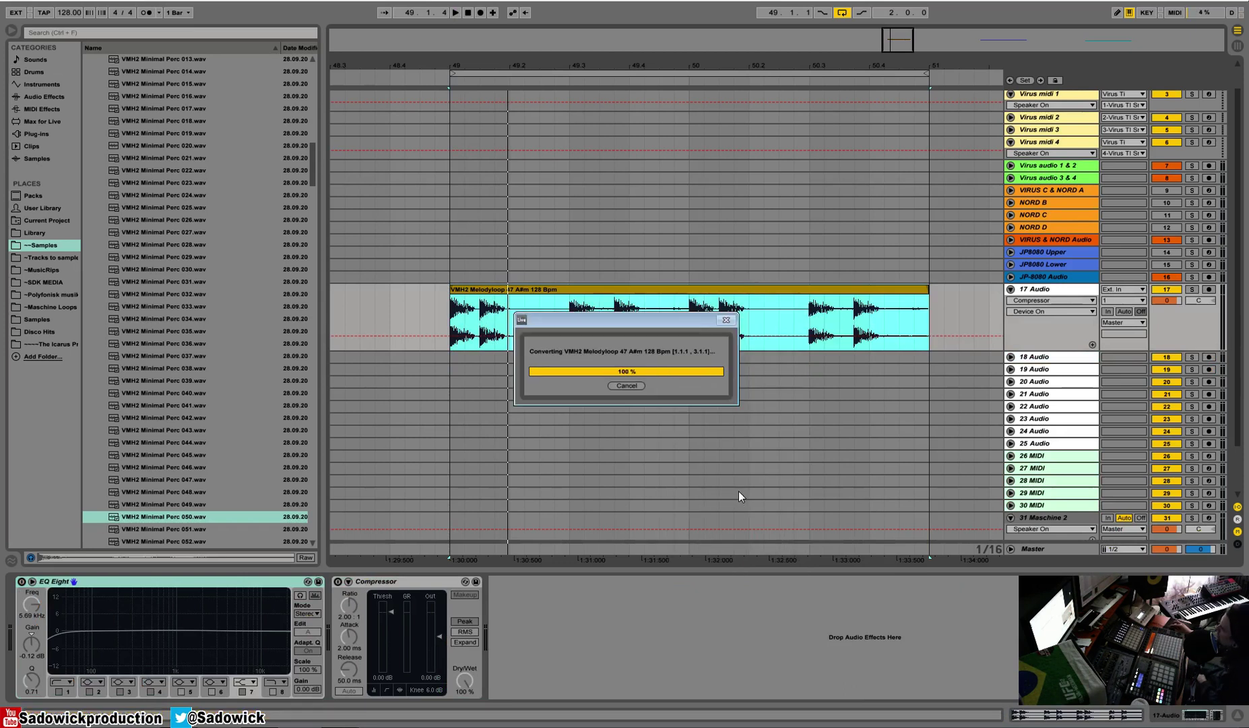
left_click_drag(1065, 364, 1059, 453)
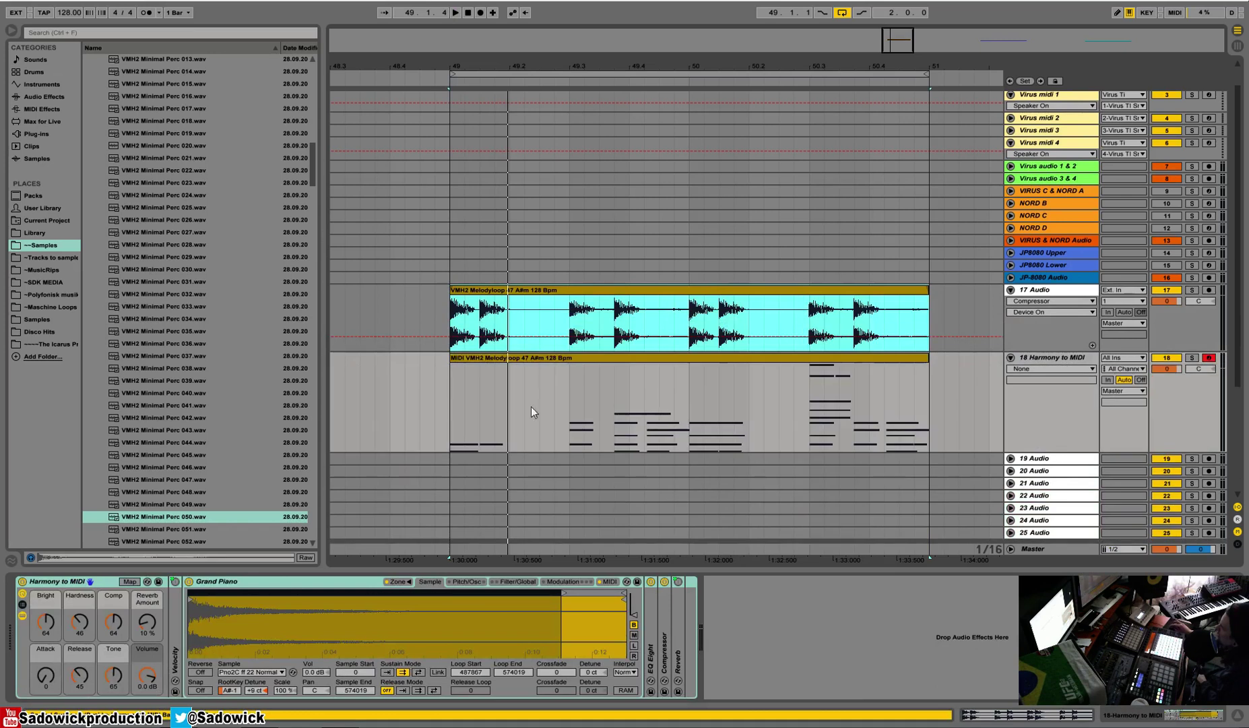
left_click(534, 346)
key("space")
left_click(1191, 357)
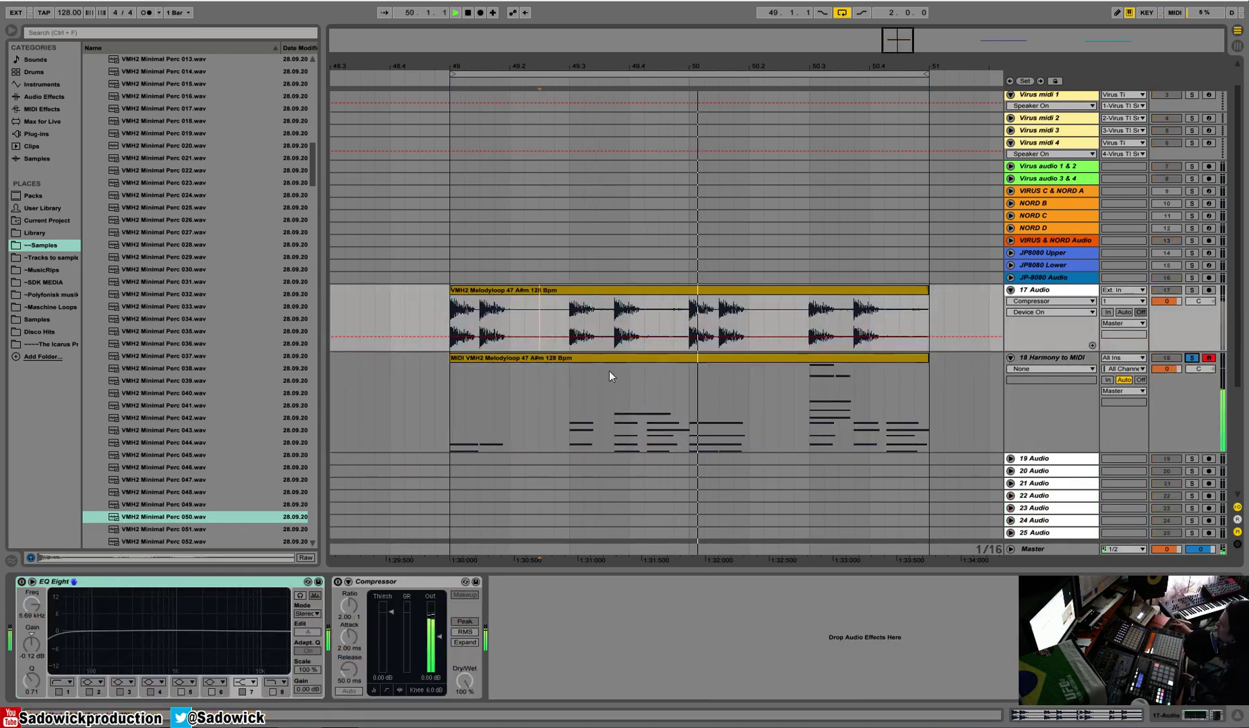
Stop playback, open the harmony MIDI clip in the note editor and enlarge the editor.
double_click(585, 353)
key("space")
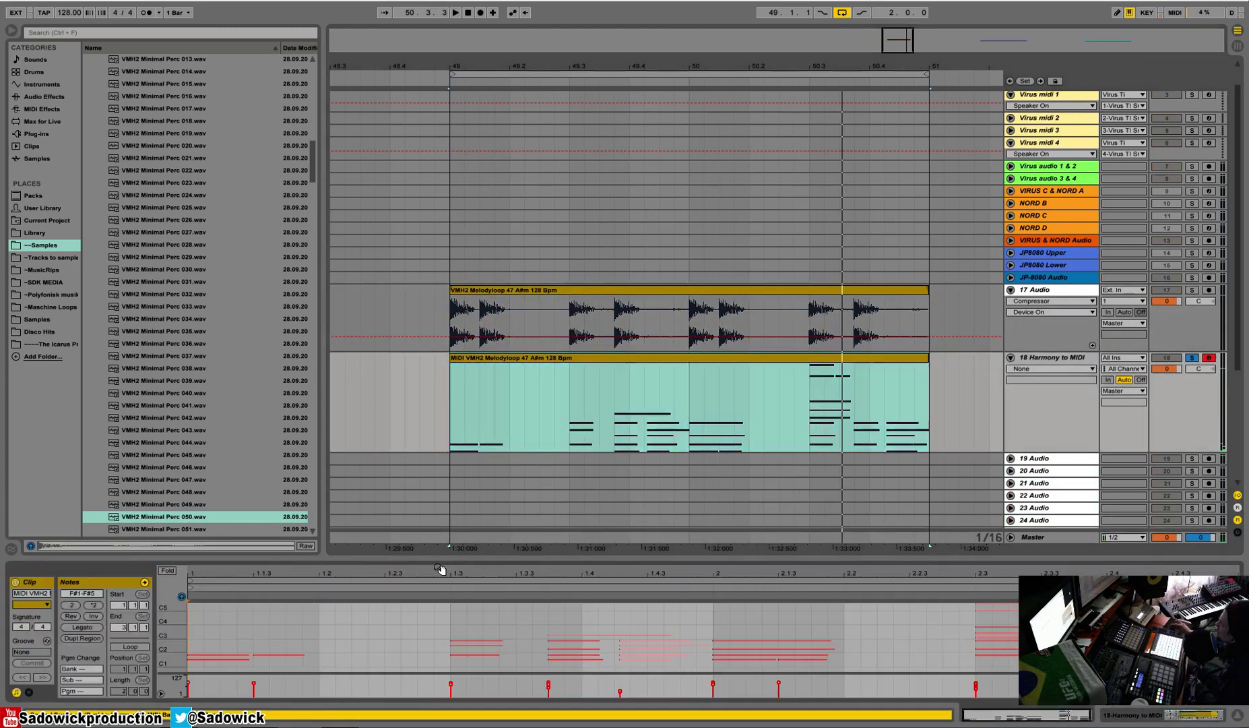
left_click_drag(408, 558, 404, 418)
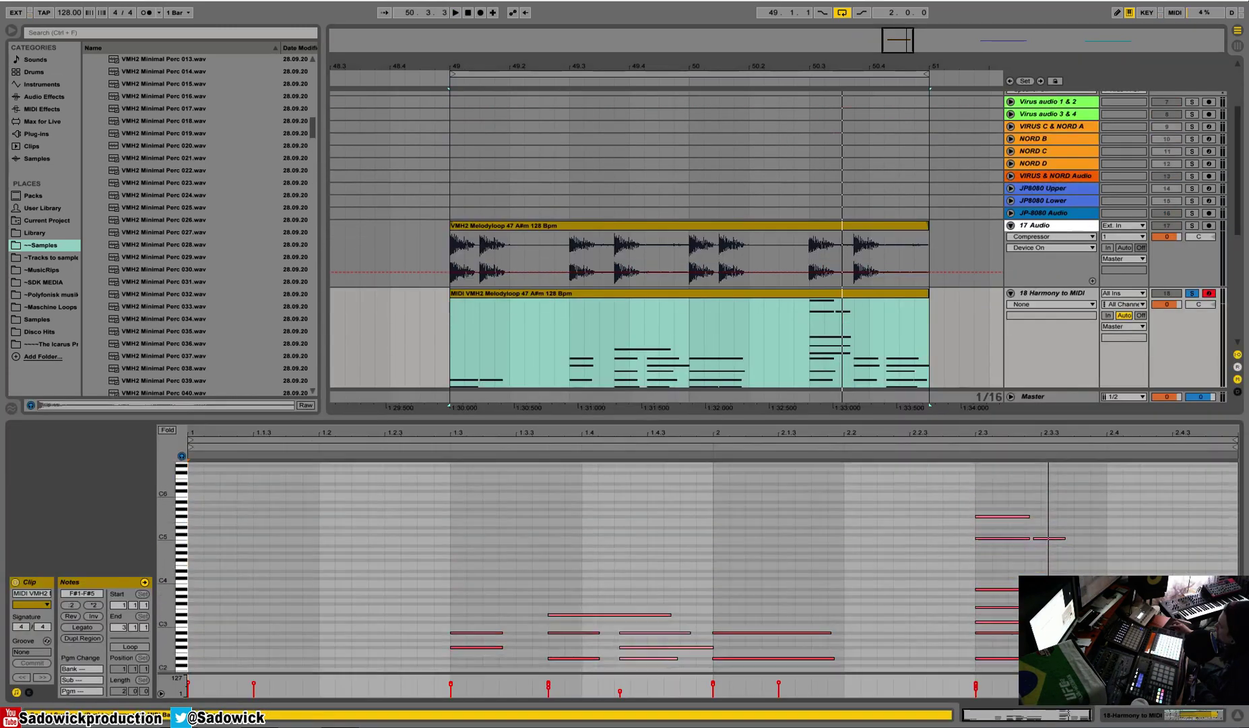
Delete the harmony clip's notes above A#2 and fold the note editor to the used pitches.
mouse_move(357, 488)
left_mouse_down()
mouse_move(1172, 570)
mouse_move(1182, 586)
mouse_move(1179, 574)
left_mouse_up()
key("Delete")
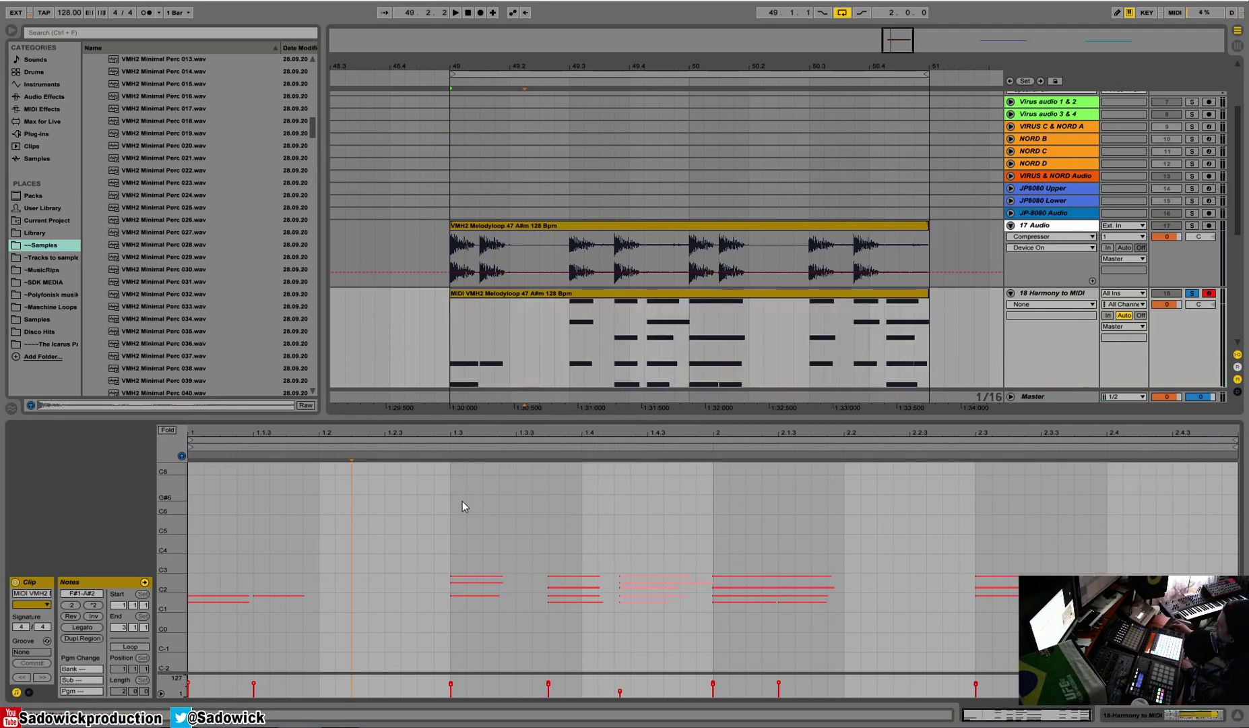
left_click(167, 430)
Audition the two opening A#1 notes and delete the F#1 note at the clip's start.
left_click(273, 518)
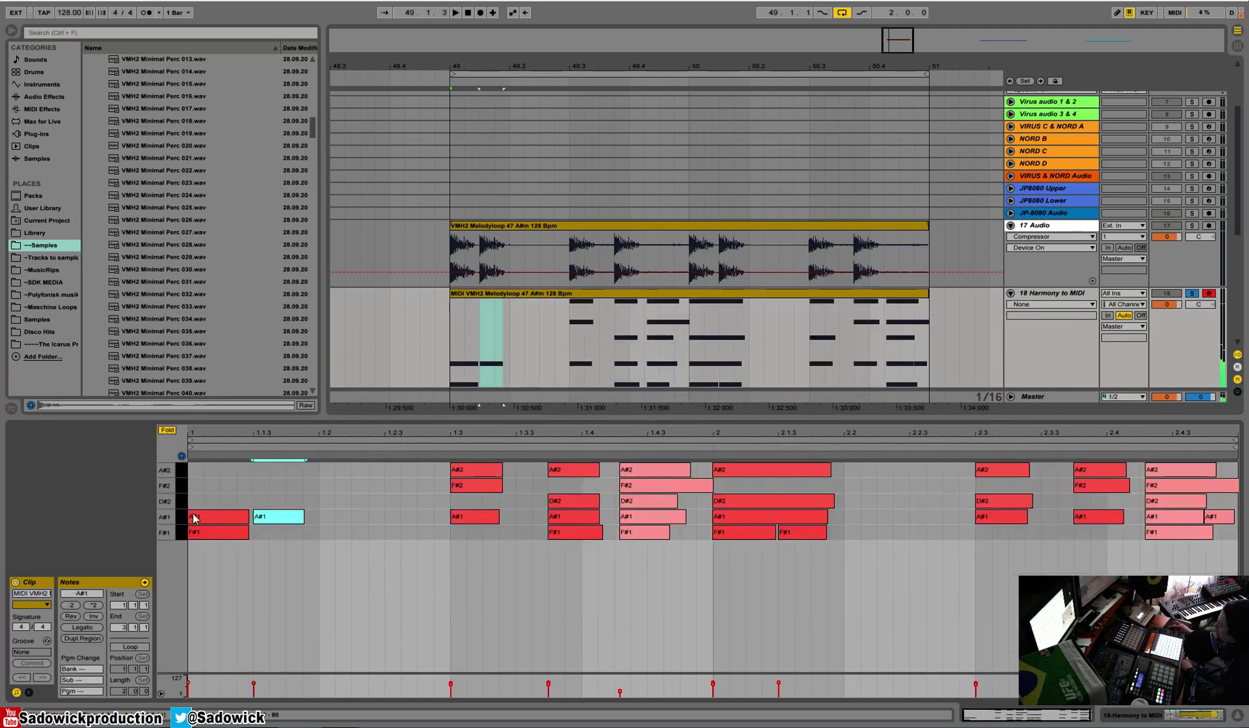
left_click(216, 517)
left_click(209, 533)
key("Delete")
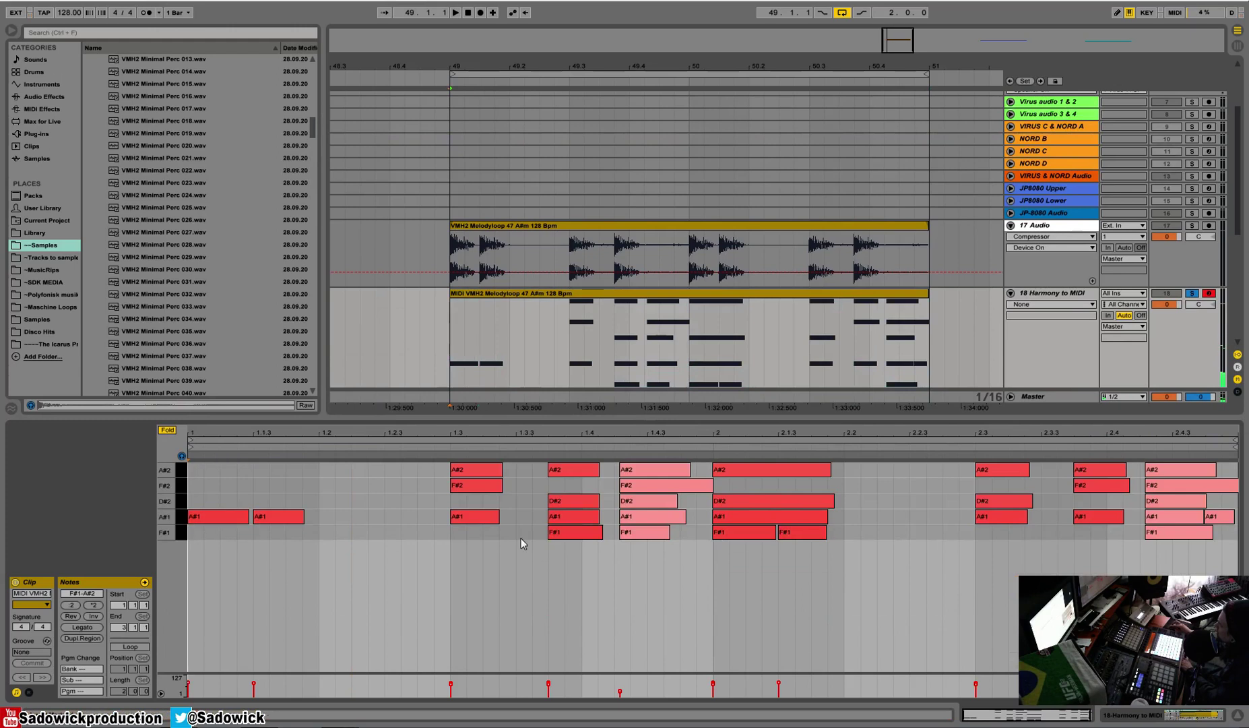
Delete the F#2 and A#2 notes at beat 1.3 and the A#2 and D#2 notes just before 1.4.
left_click(452, 480)
key("Delete")
left_click(471, 470)
key("Delete")
left_click(574, 469)
key("Delete")
left_click(560, 502)
key("Delete")
Delete all remaining D#2, F#2 and A#2 notes and all F#1 notes, keeping only the A#1 notes.
left_click_drag(549, 474, 1225, 509)
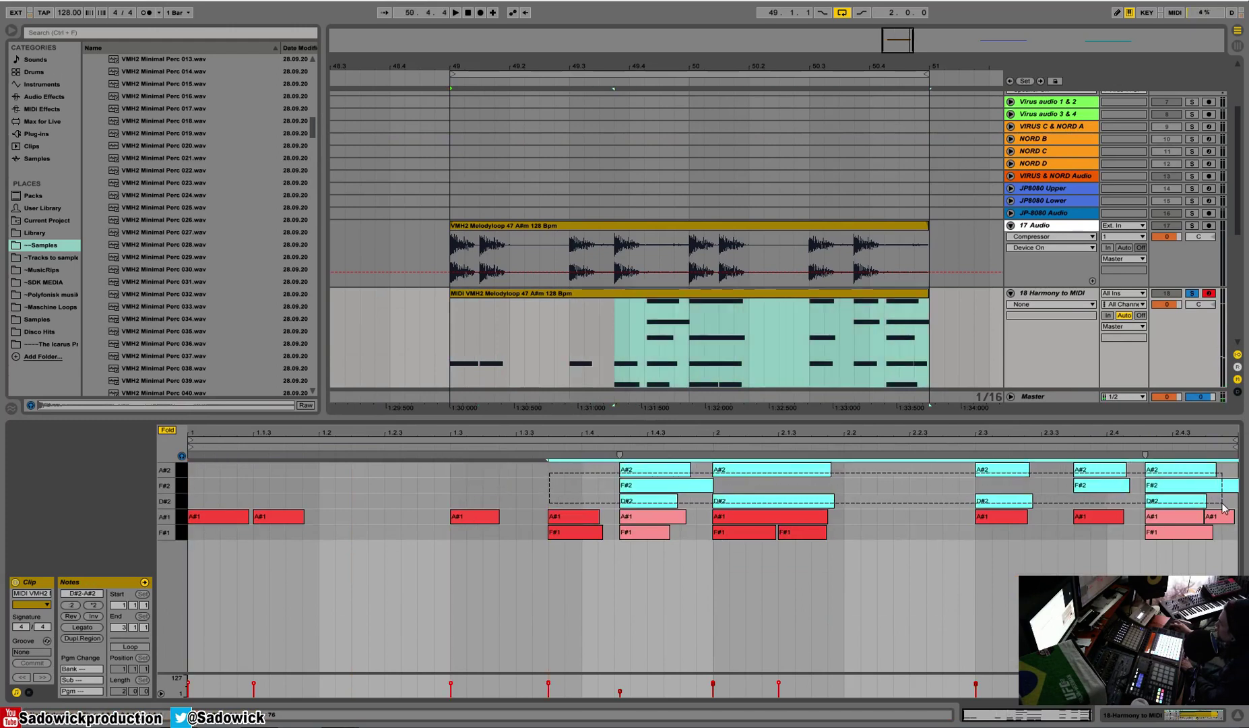
key("Delete")
left_click_drag(567, 566, 1210, 537)
key("Delete")
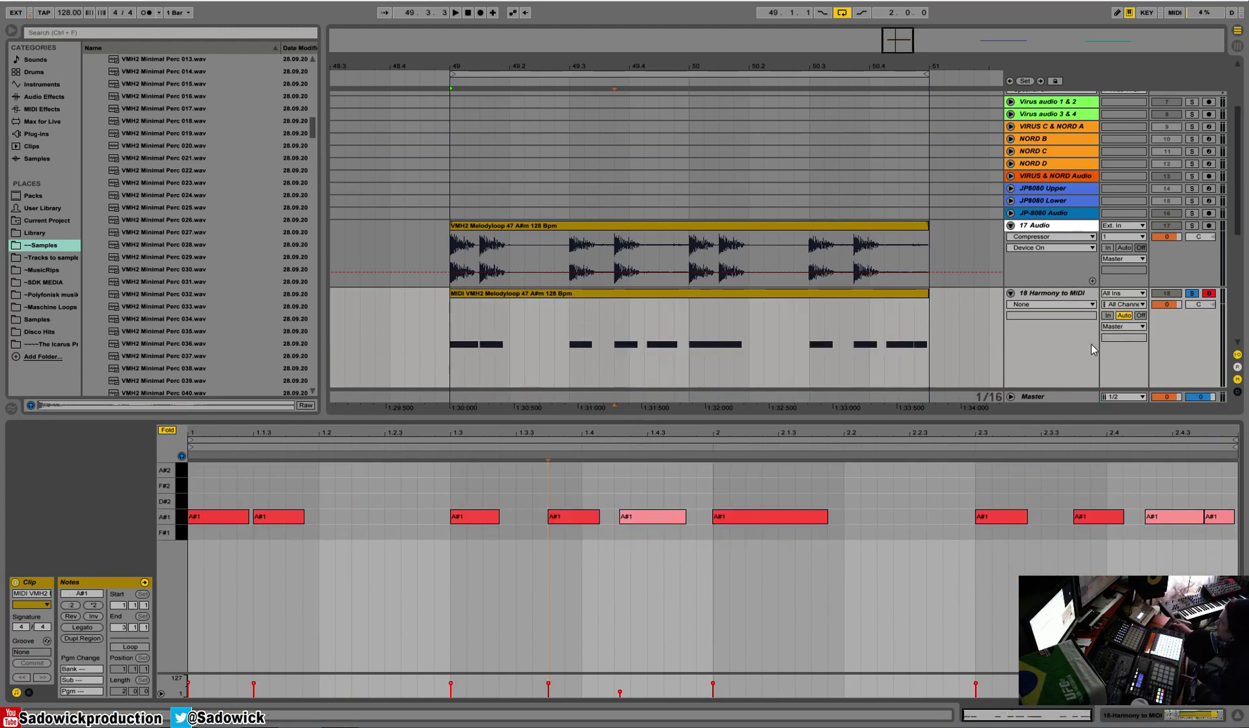
Delete the last two A#1 notes after beat 2.4.
left_click(1182, 516)
key("Delete")
left_click(1233, 517)
key("Delete")
Play the loop, delete the quiet A#1 note between beats 1.4 and 2, and stop playback.
key("space")
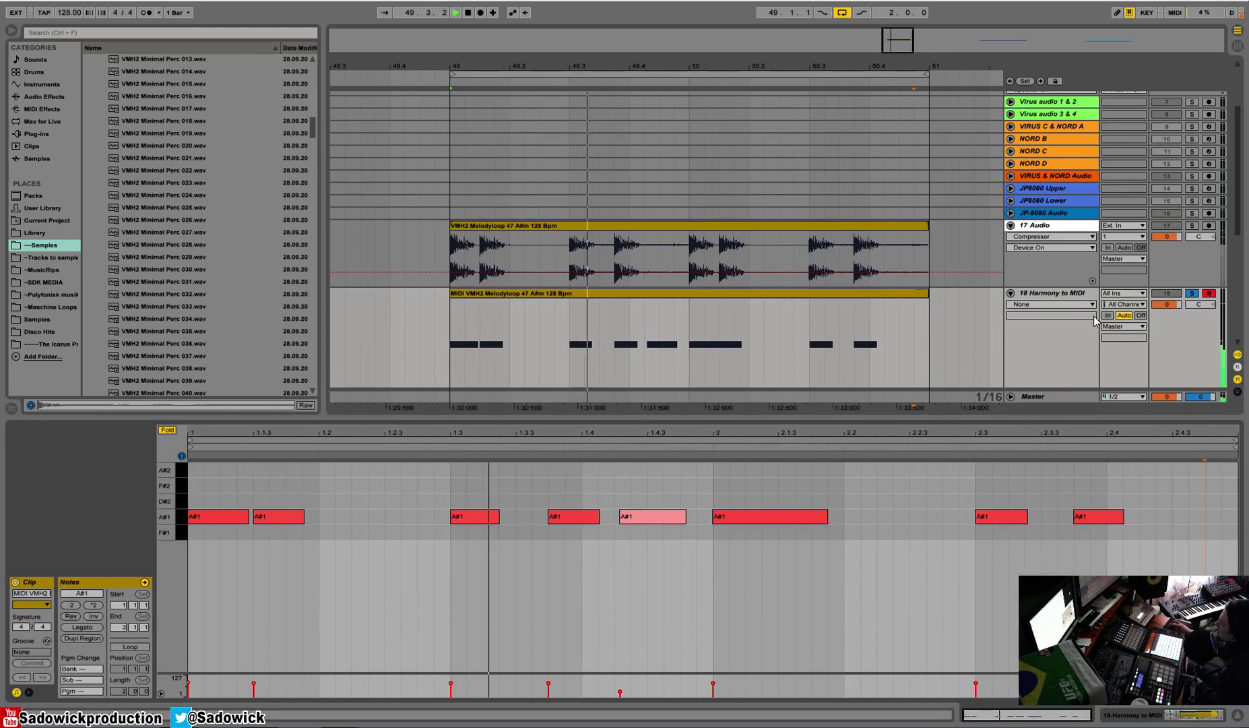
left_click(644, 519)
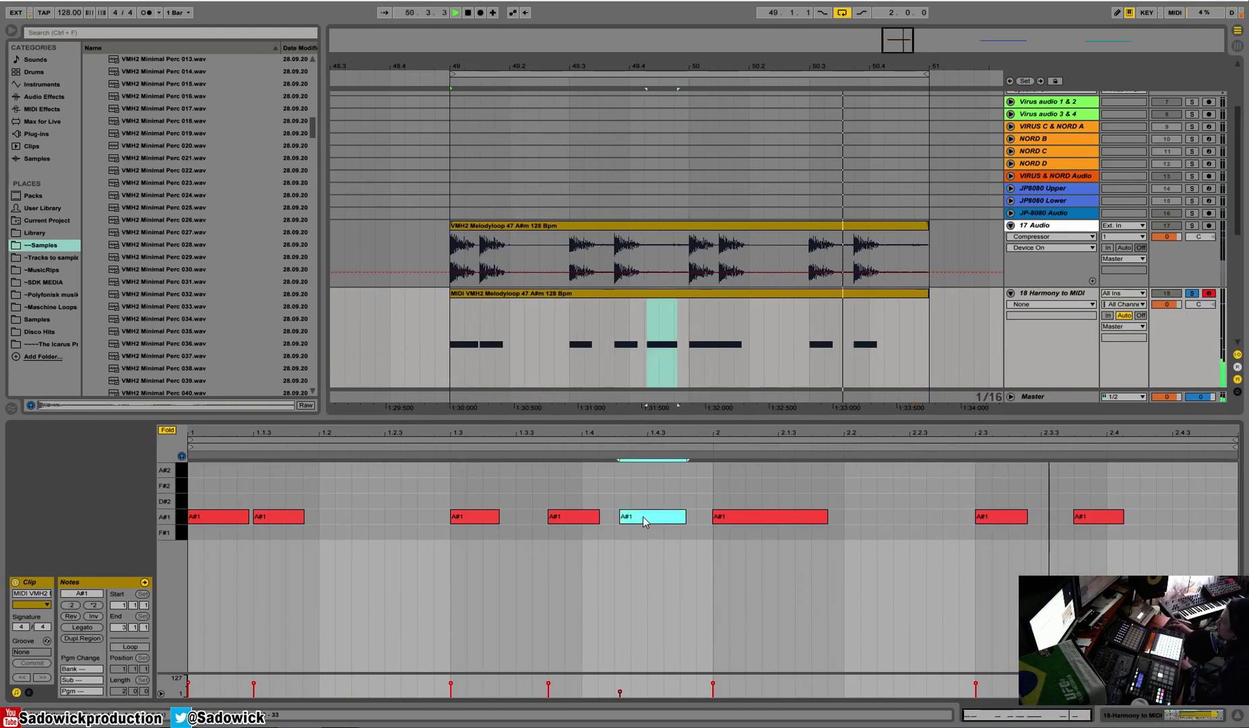
key("Delete")
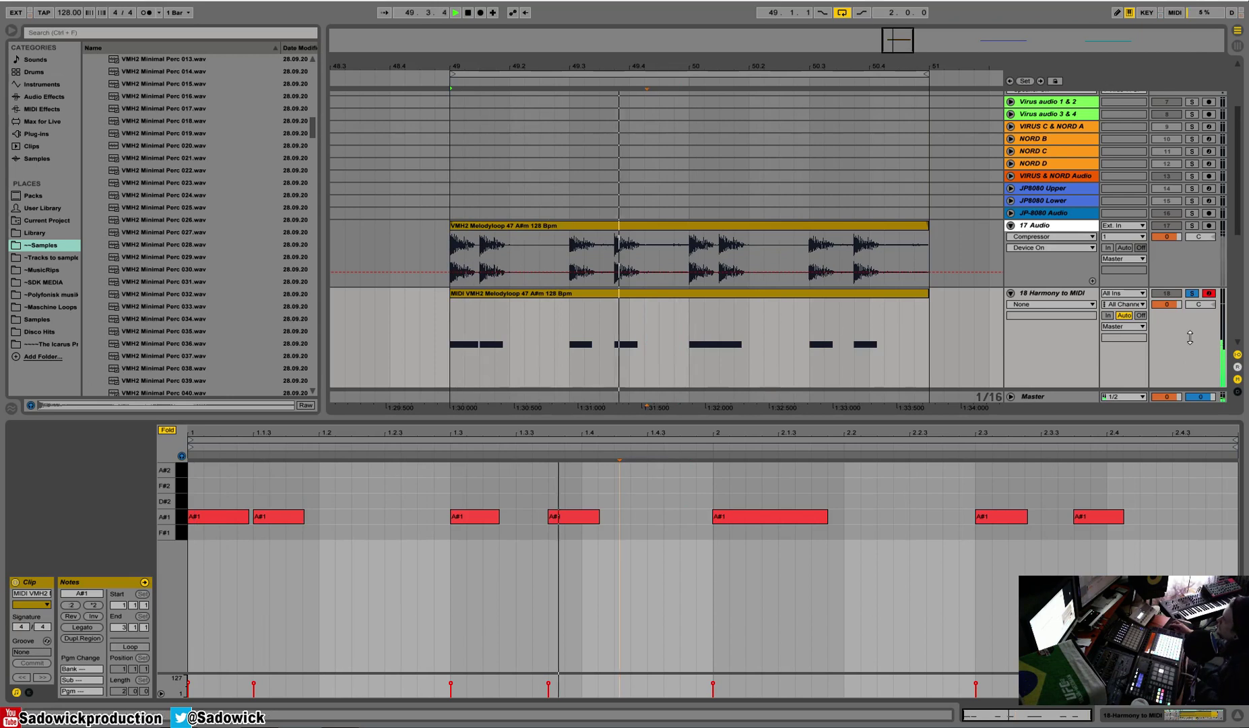
left_click(1140, 335)
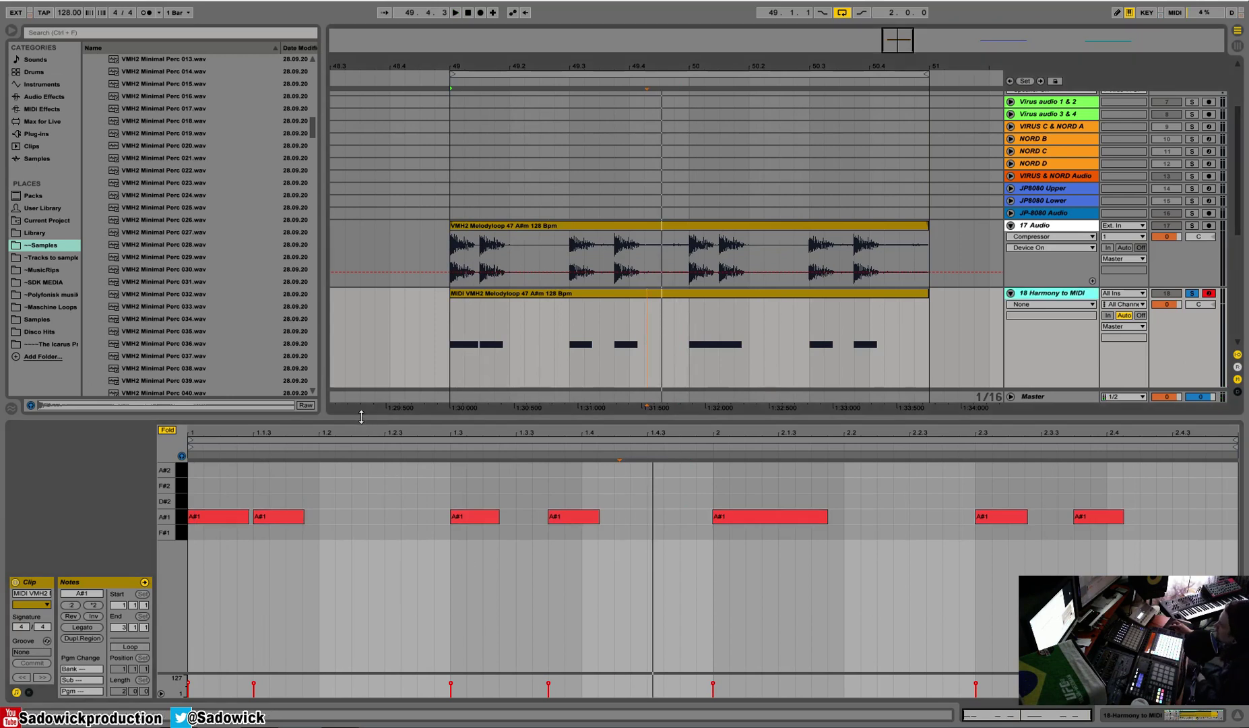
Shrink the note editor, switch the browser from VMH2 Percussion to VMH2 Synth Cutz and preview VMH2 Synth Cutz 012 Am.wav.
left_click_drag(361, 416, 339, 589)
scroll(300, 152, "up", 8)
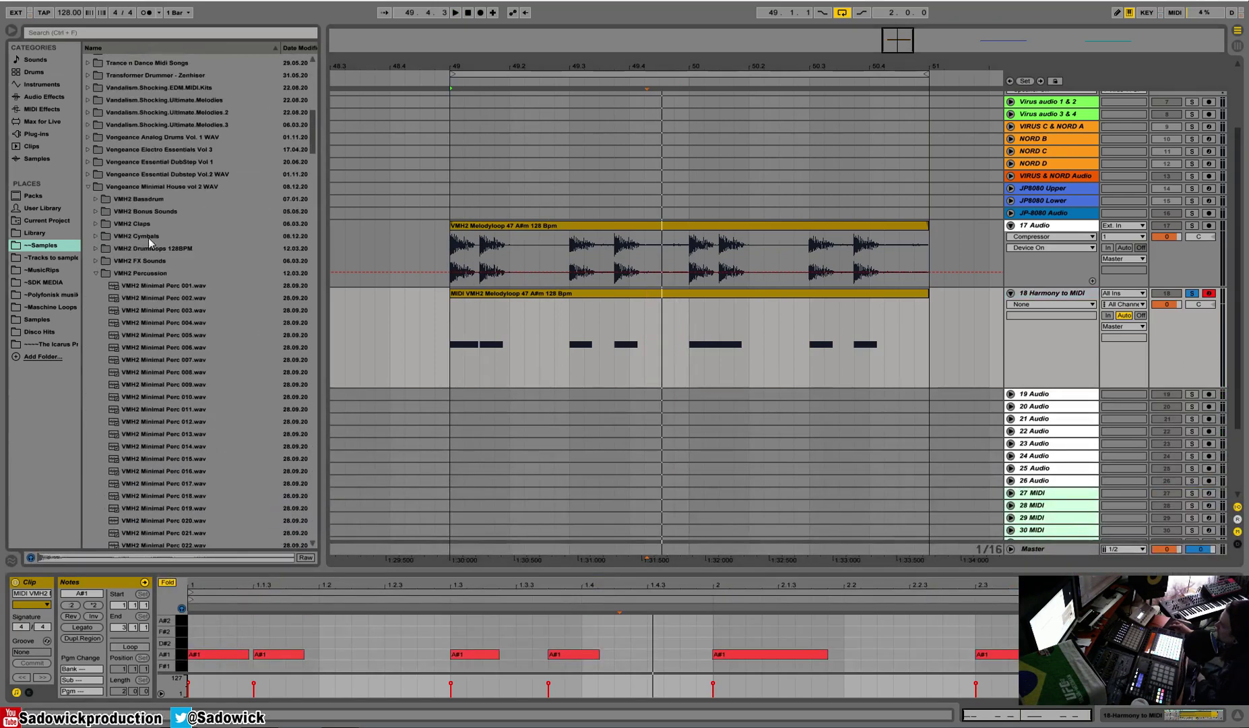
left_click(96, 273)
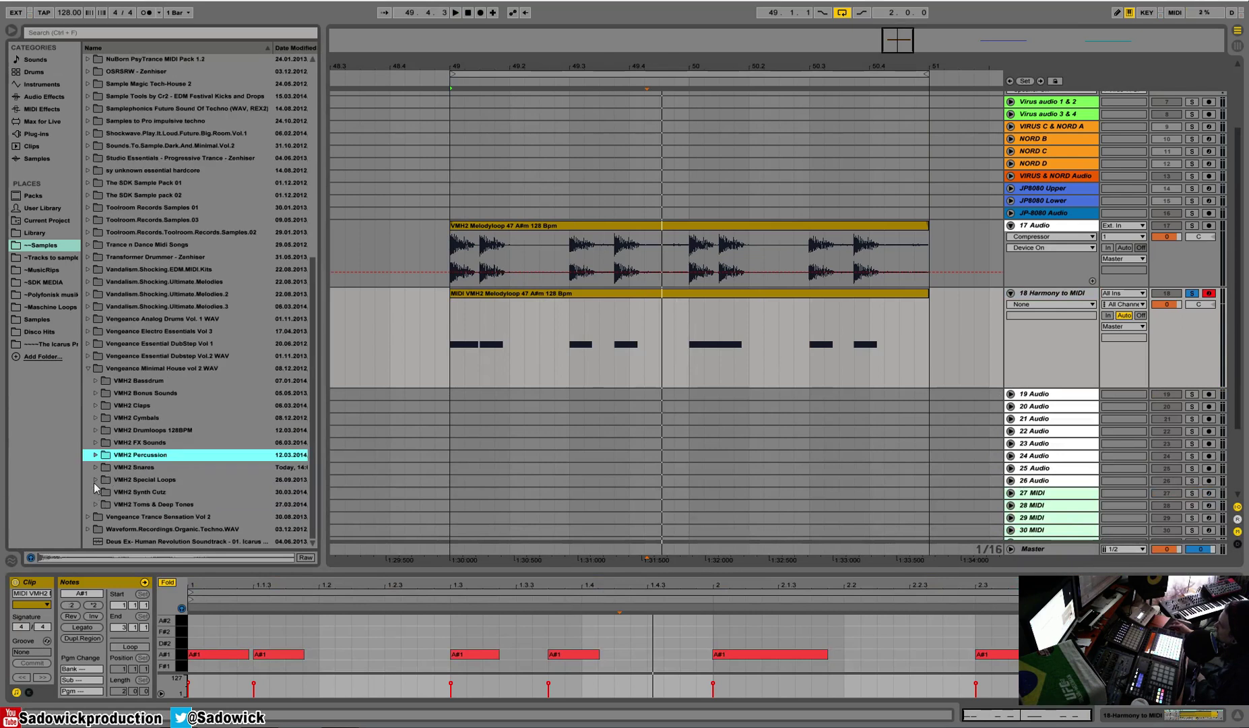
left_click(96, 491)
left_click(159, 405)
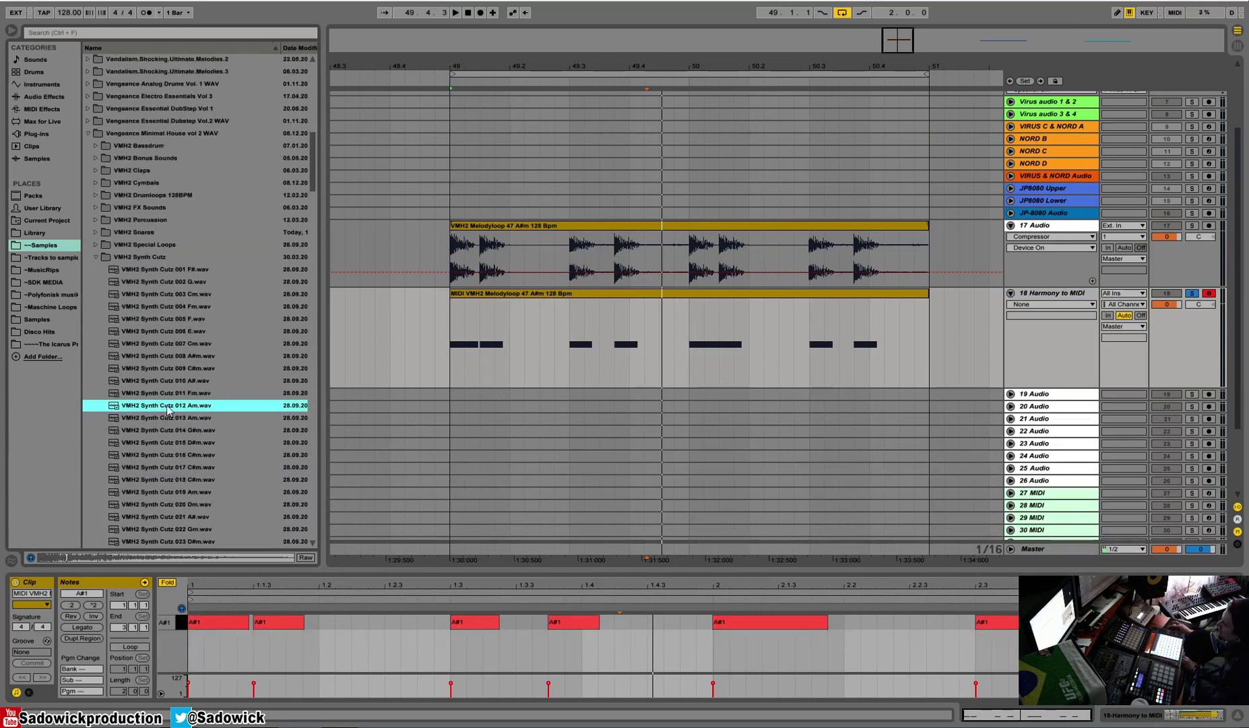
Replace the Harmony to MIDI instrument on track 18 with the sample VMH2 Synth Cutz 012 Am.wav.
left_click(1183, 718)
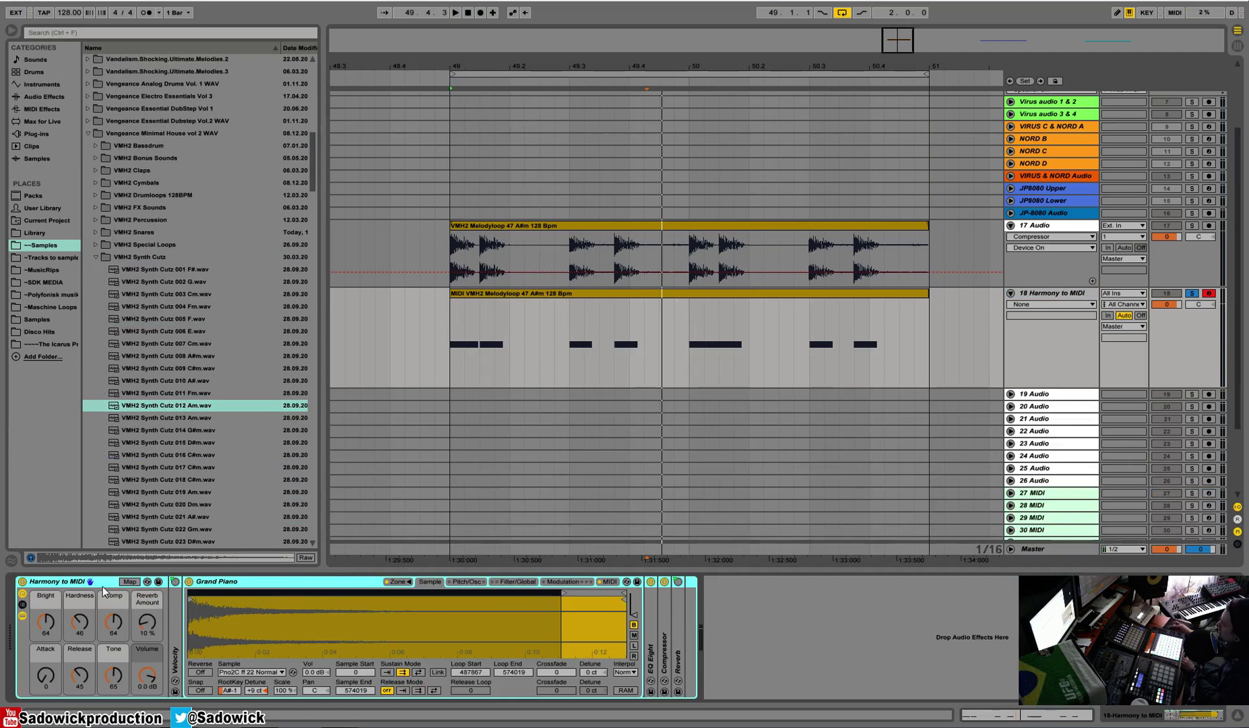
key("Delete")
left_click_drag(169, 404, 156, 671)
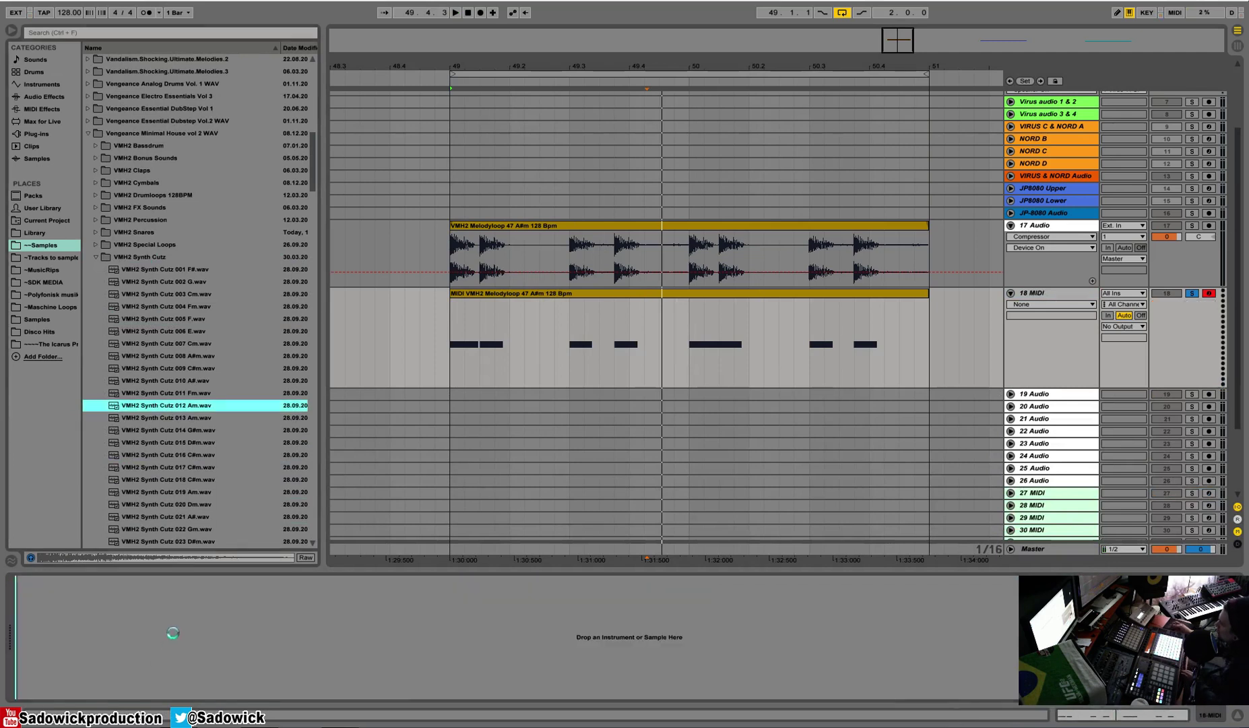
Play the track, set the sampler's transpose to +12 st, and stop playback.
key("space")
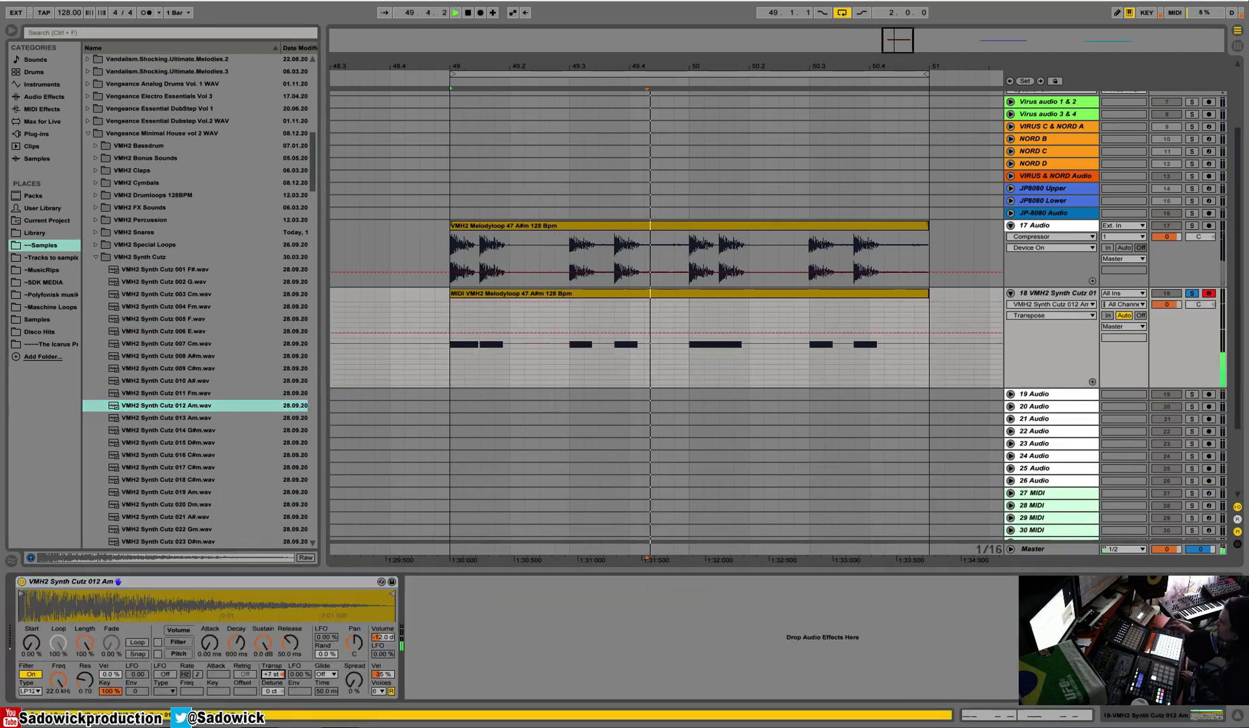
left_click_drag(273, 675, 274, 648)
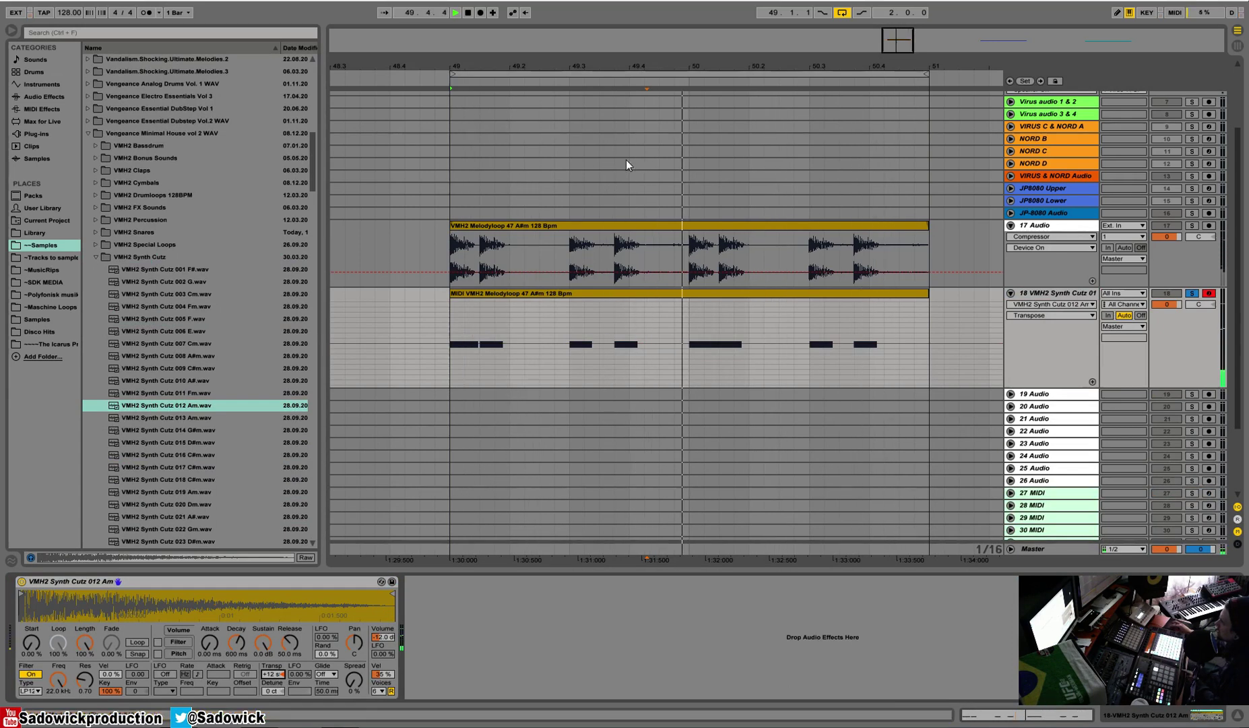
left_click(709, 295)
key("space")
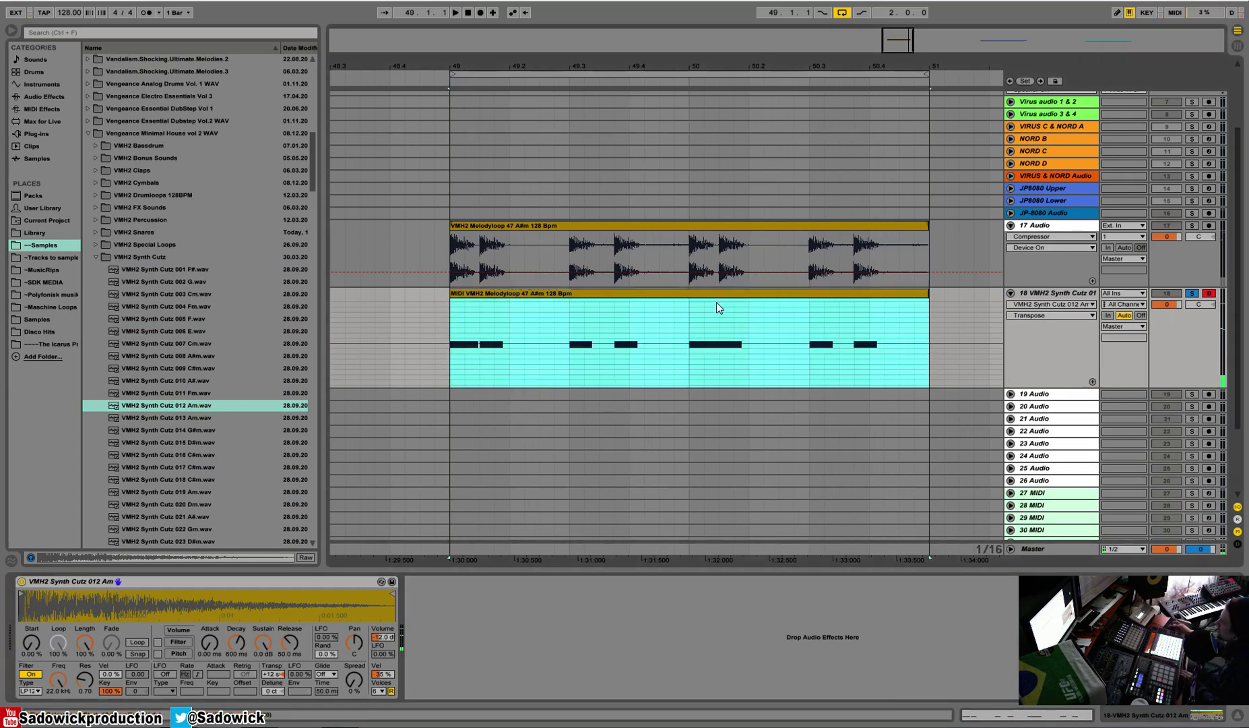
Open the MIDI clip, turn the long A#1 note at beat 2 into two short notes, and play the result.
double_click(709, 294)
mouse_move(828, 623)
left_mouse_down()
mouse_move(766, 628)
mouse_move(806, 629)
left_mouse_up()
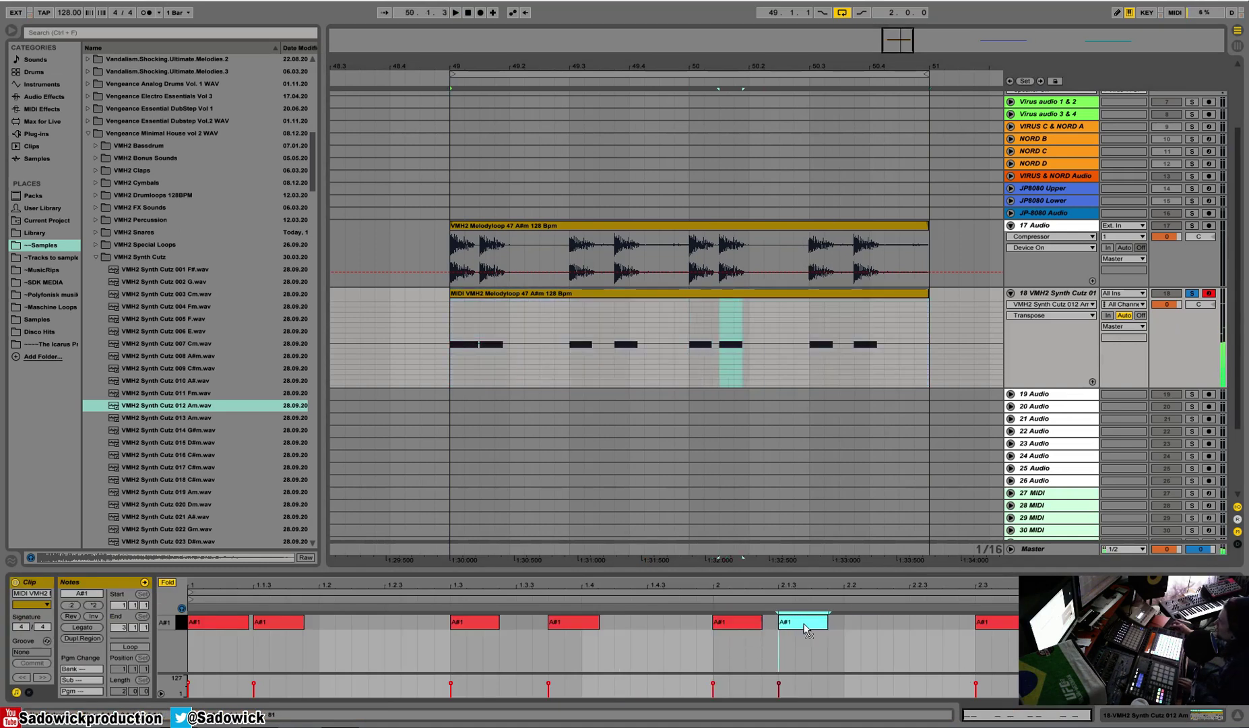
key("space")
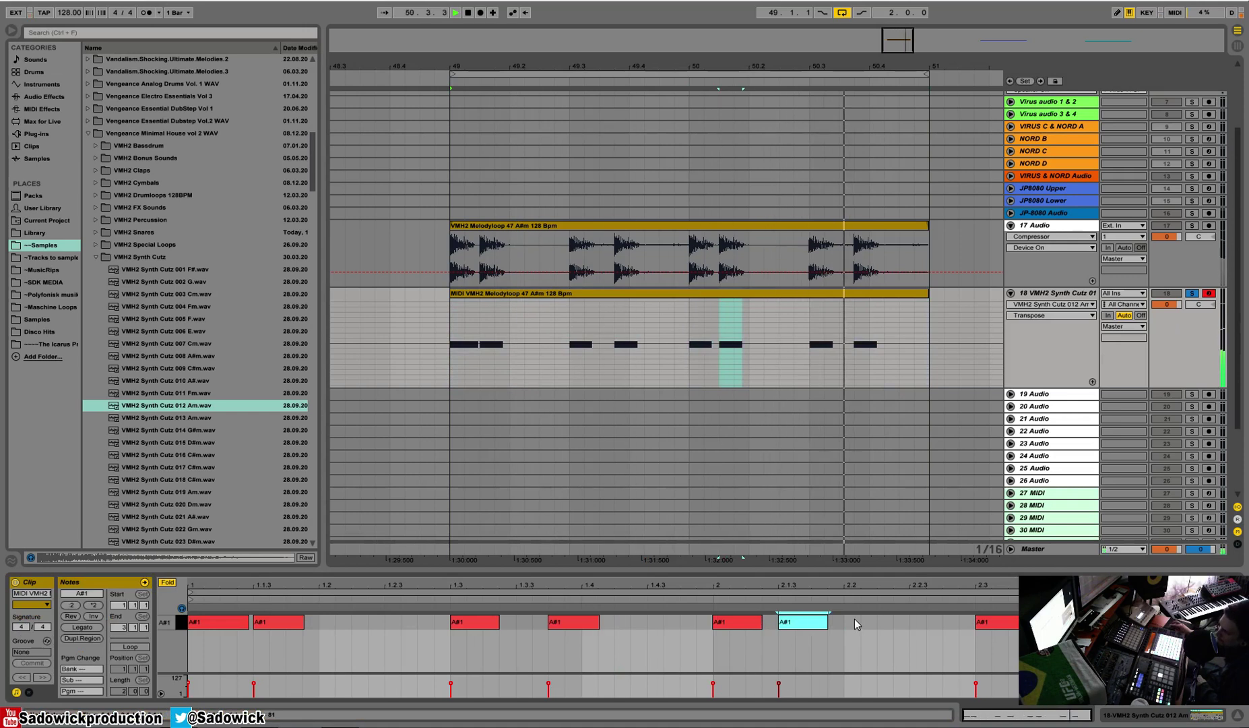
key("space")
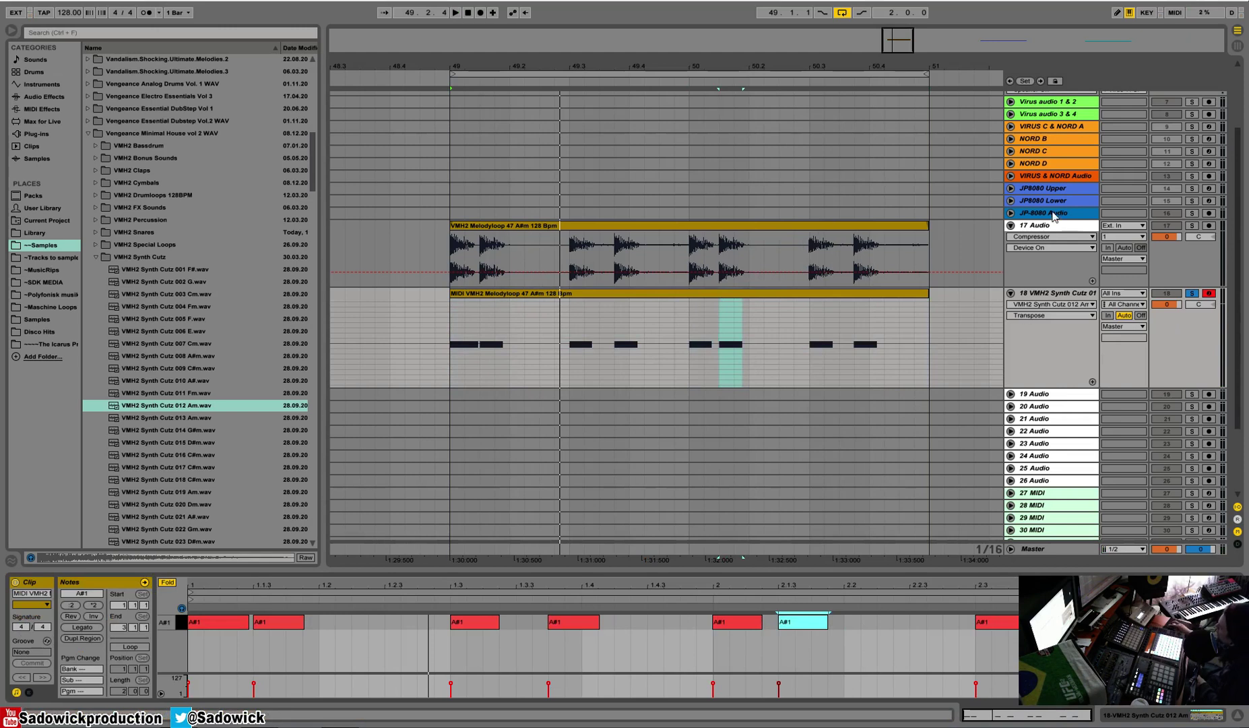
Delete the 17 Audio track and the 18 VMH2 Synth Cutz track together.
left_click(1065, 228)
left_click(1065, 293, "shift")
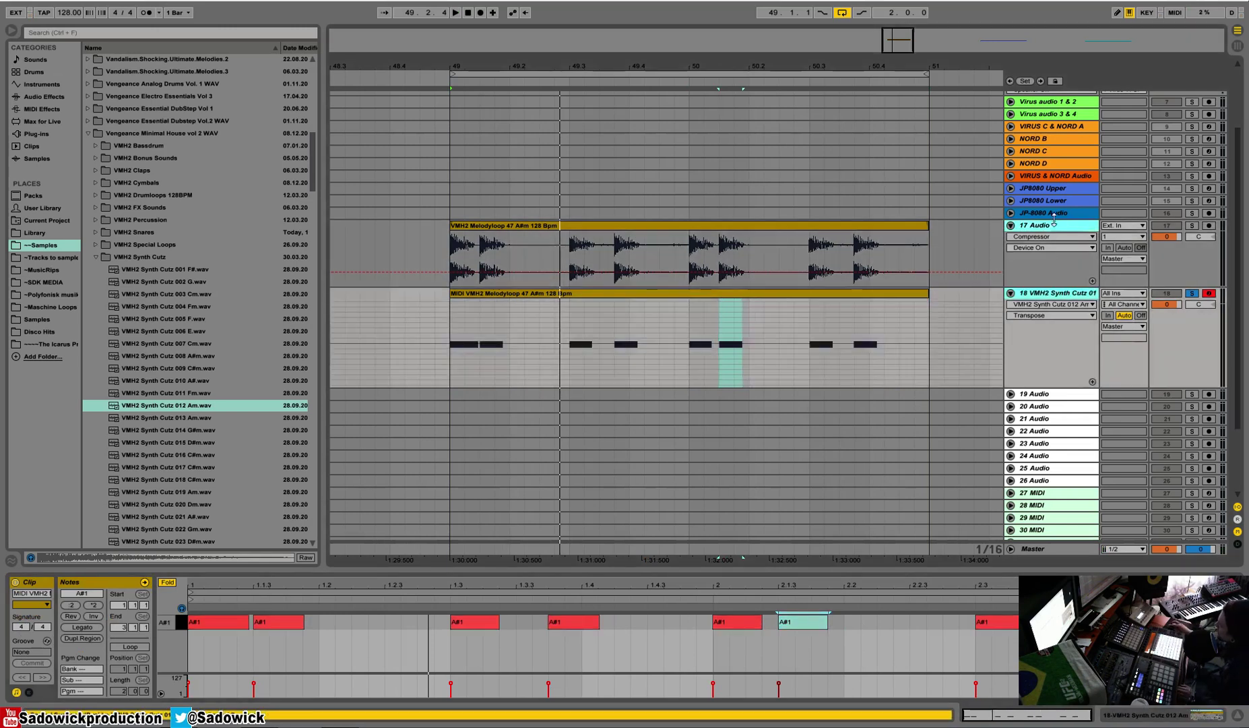
right_click(1052, 228)
left_click(1068, 231)
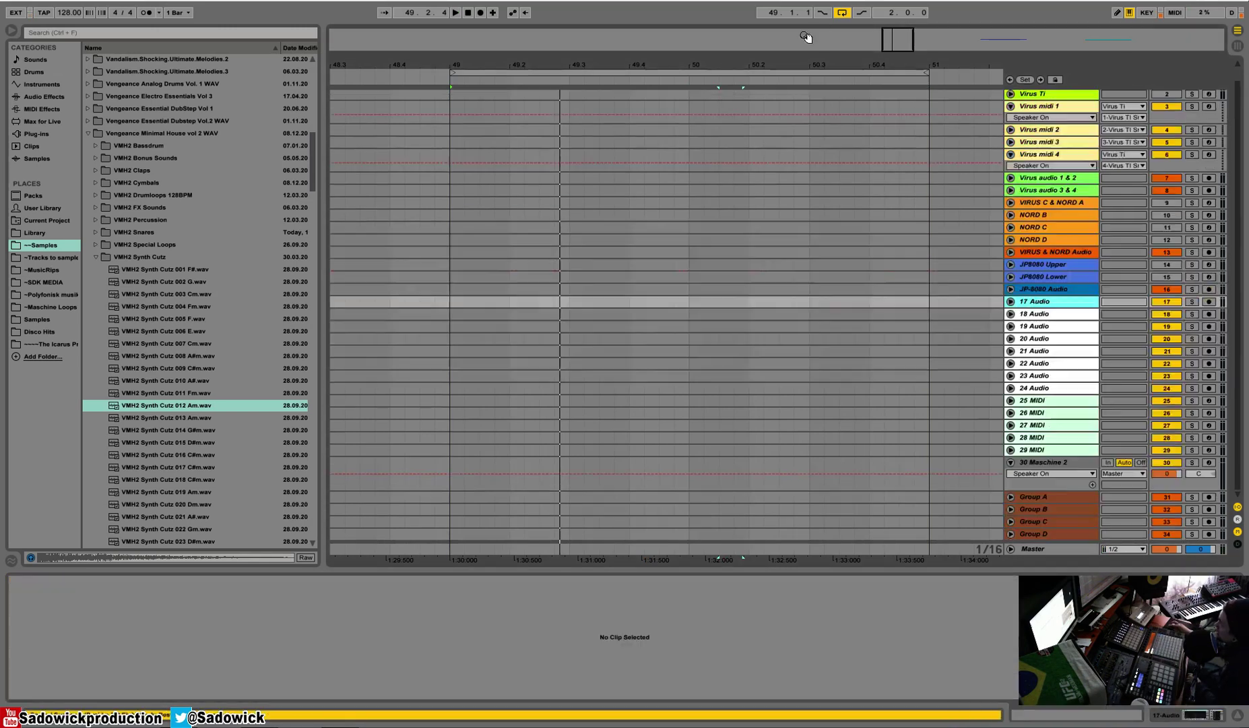
Unfold the new 17 Audio track and play its looped VMH2 Melodyloop 36 clip.
left_click_drag(744, 61, 854, 77)
double_click(1056, 304)
key("space")
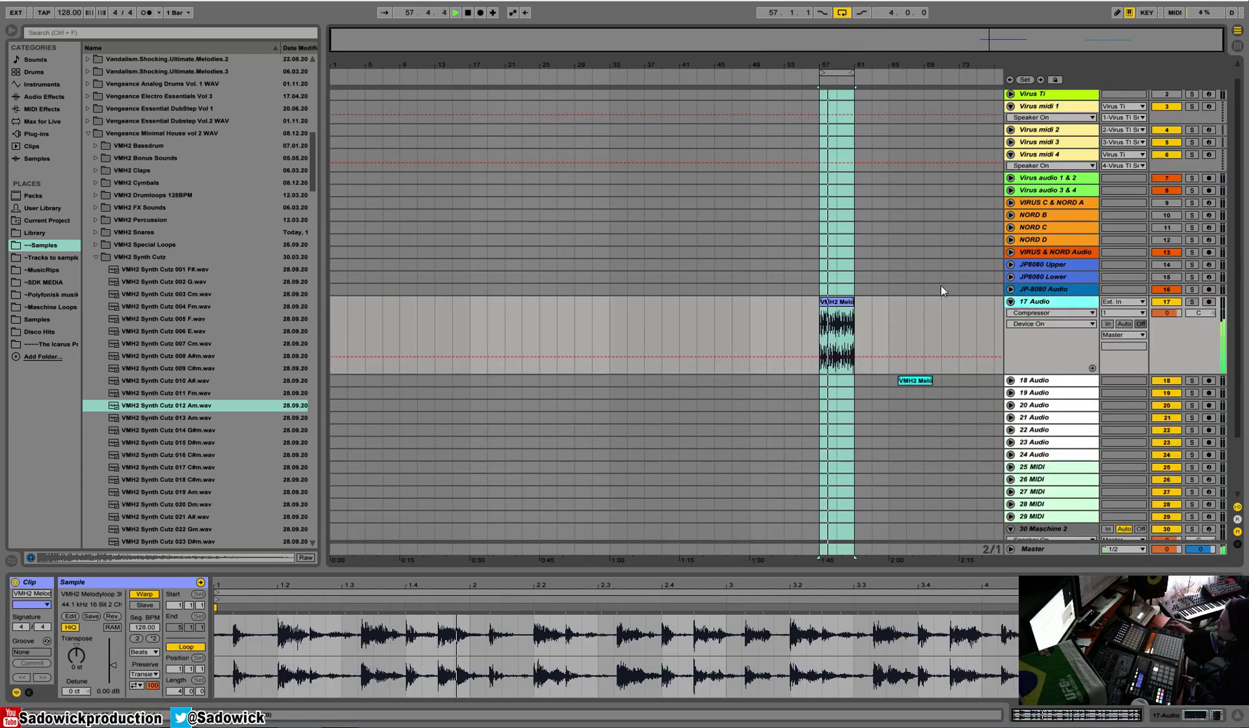
left_click_drag(856, 64, 743, 128)
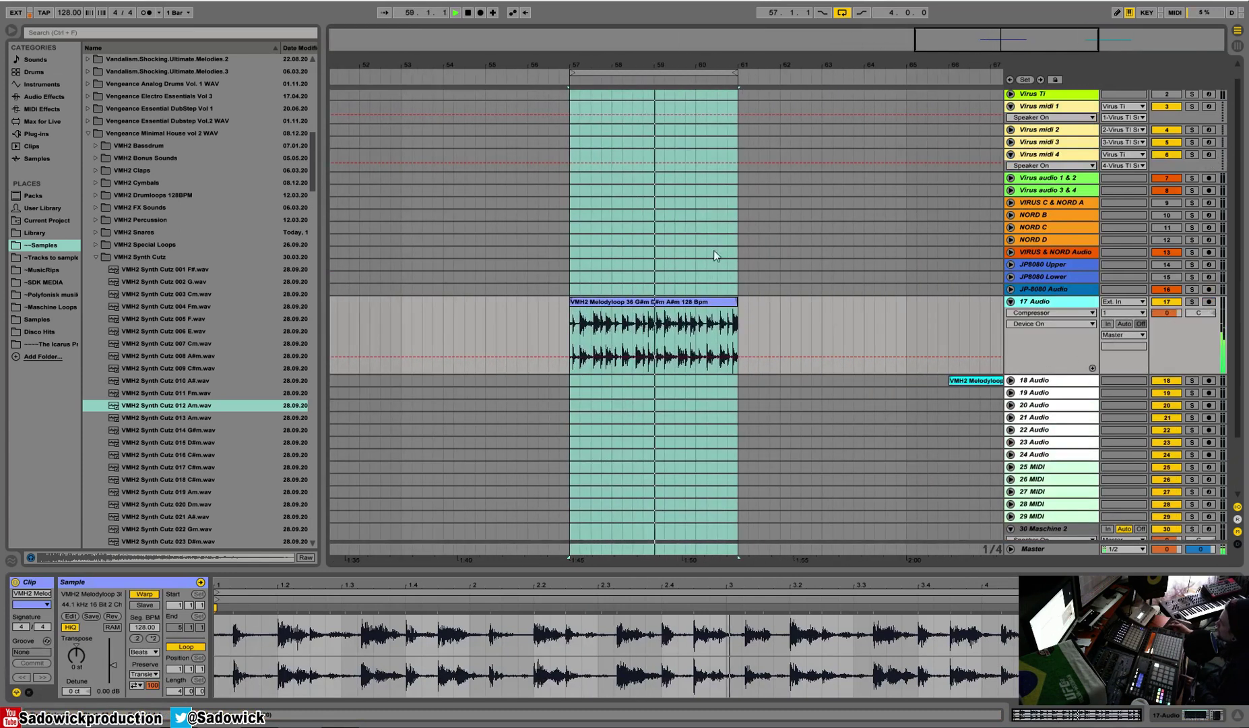
Convert the harmony of the VMH2 Melodyloop 36 clip to a new MIDI track and enlarge that track.
right_click(648, 306)
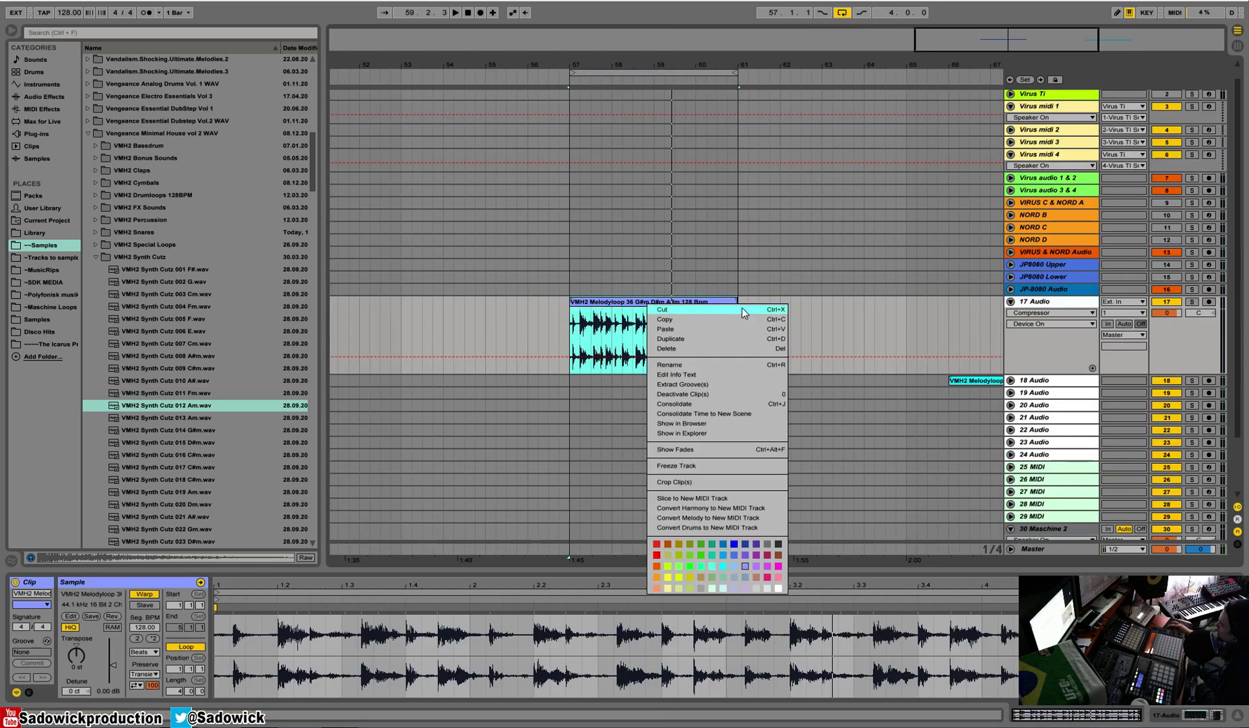
left_click(729, 506)
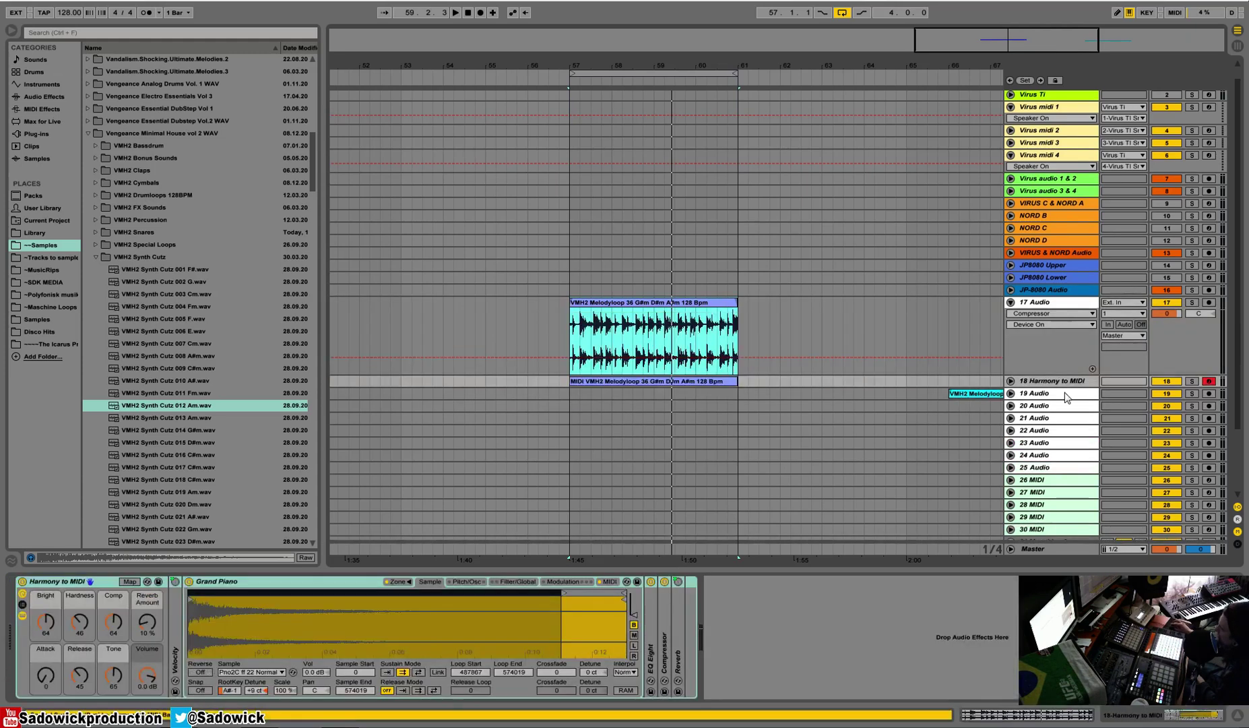
left_click_drag(1069, 389, 1072, 442)
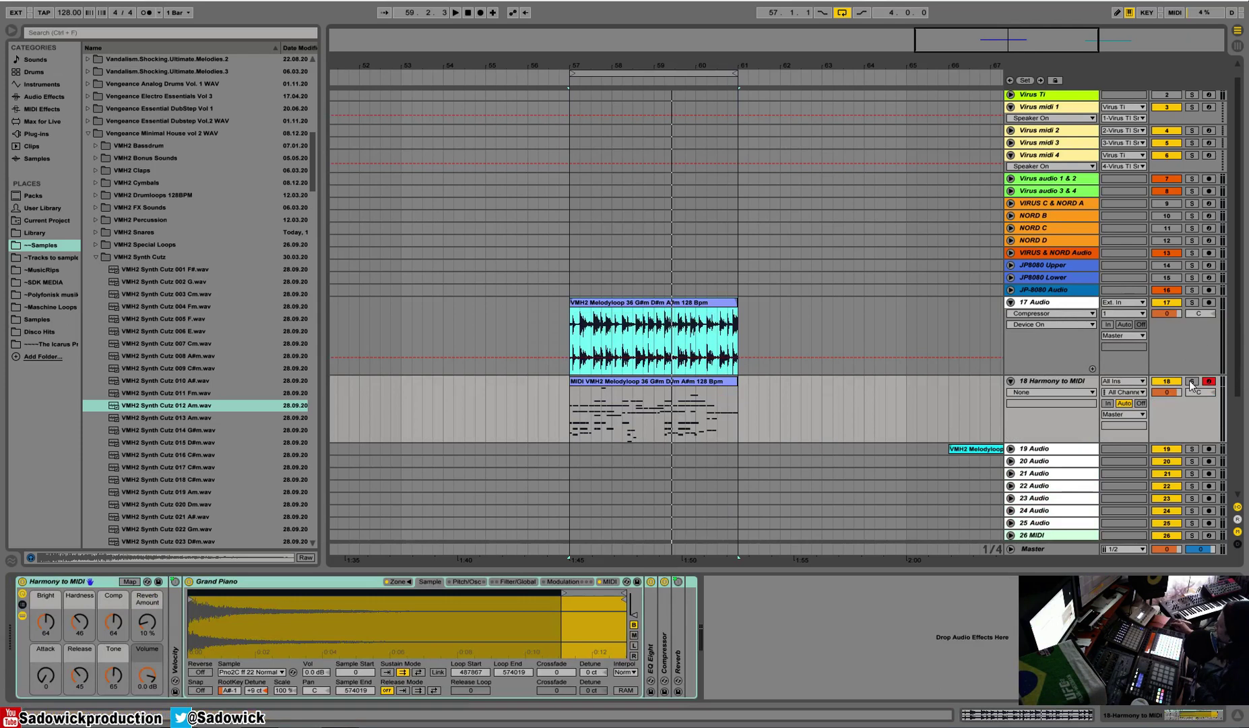
Solo the 18 Harmony to MIDI track, select its clip and play it.
left_click(563, 391)
left_click(603, 391)
left_click(601, 66)
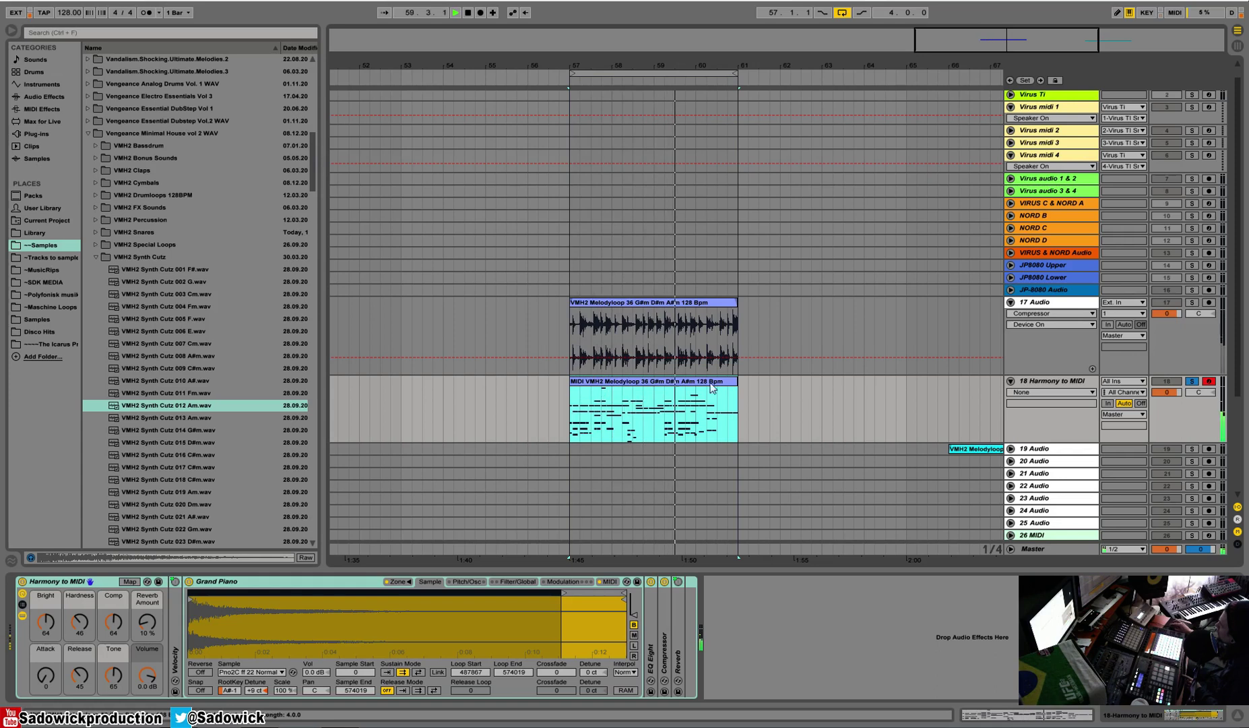
left_click_drag(703, 64, 703, 87)
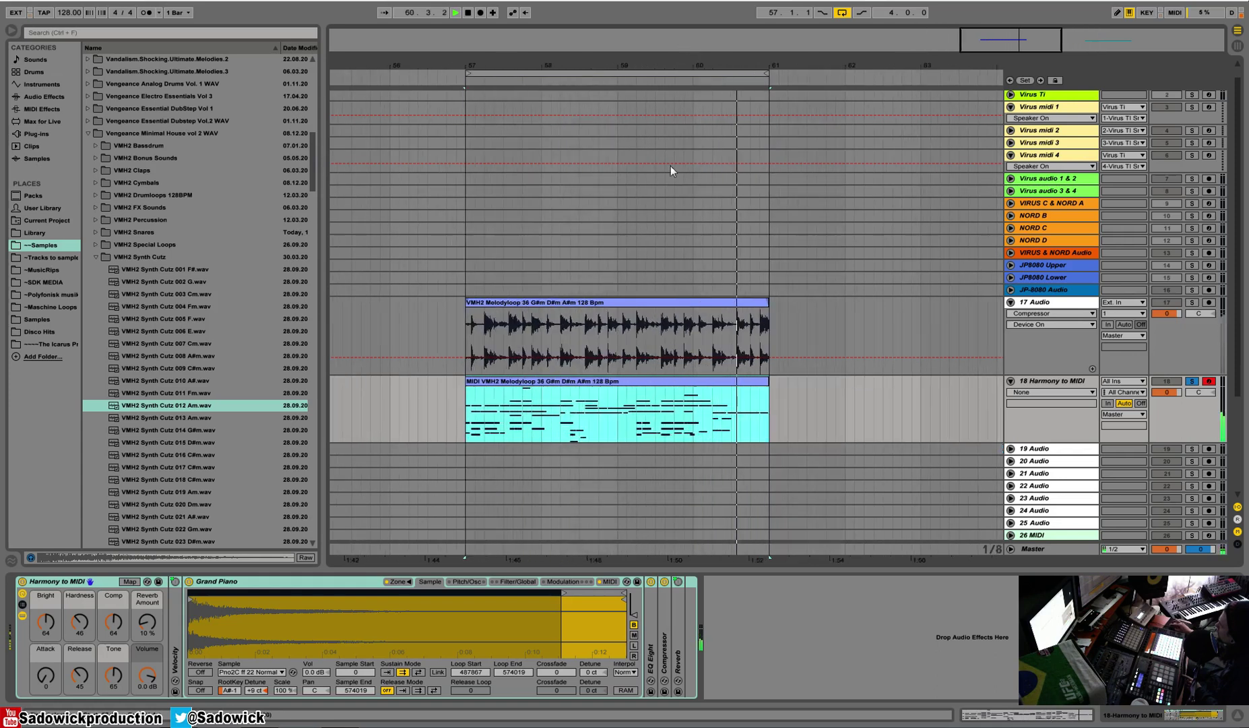
Stop playback, remove the Harmony to MIDI instrument from track 18 and collapse the VMH2 Synth Cutz folder.
key("space")
right_click(66, 583)
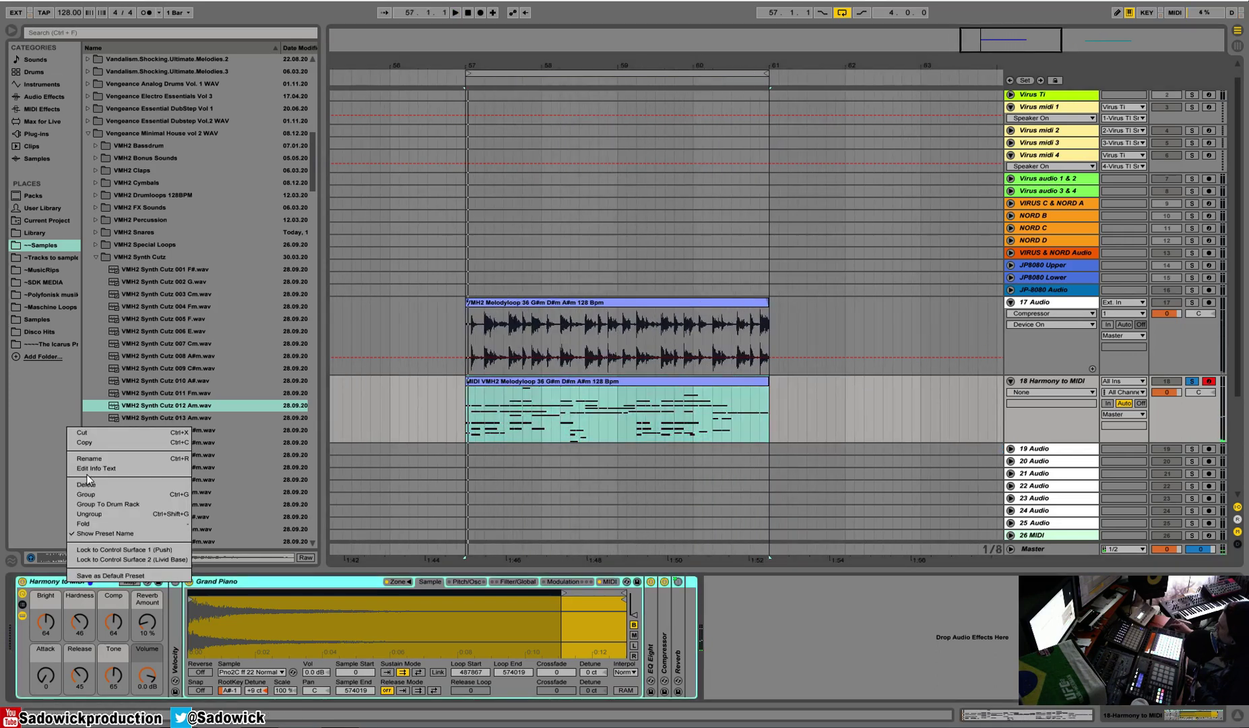
left_click(97, 435)
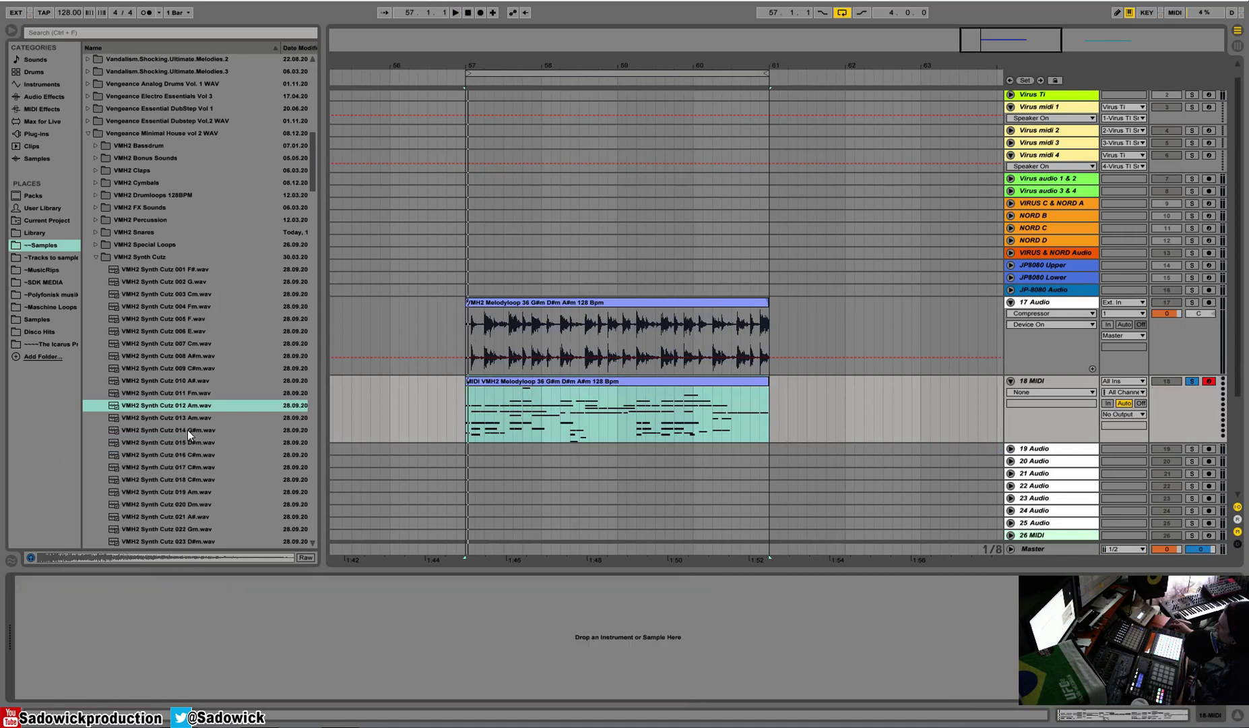
left_click(102, 258)
Open the track 18 MIDI clip in the note editor, fold it to the used pitches and enlarge the editor.
left_click(590, 381)
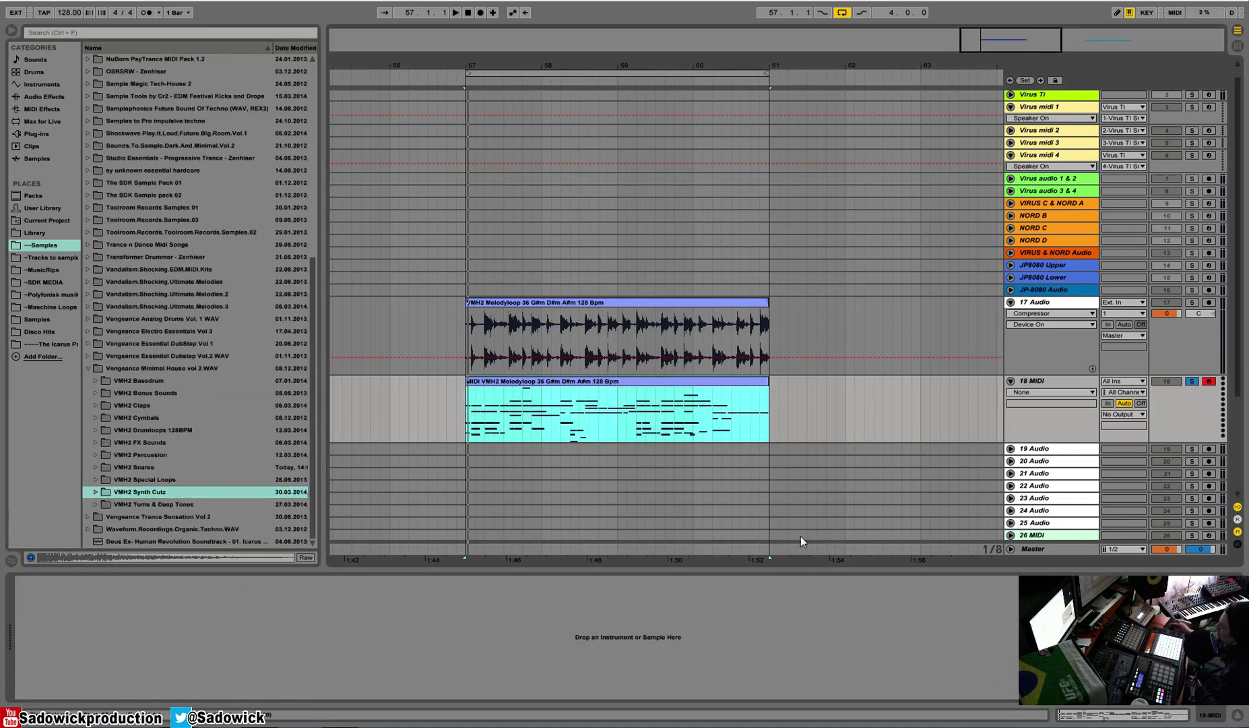
left_click(1101, 719)
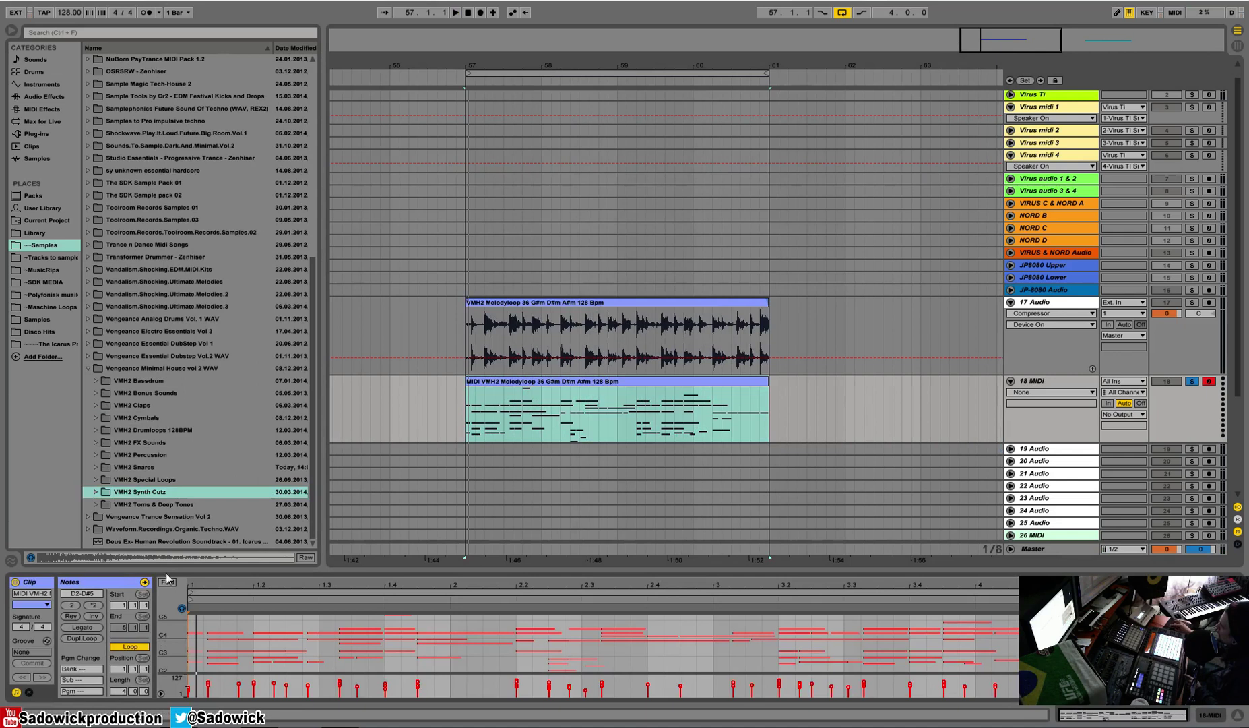
left_click(165, 583)
left_click_drag(318, 569, 312, 289)
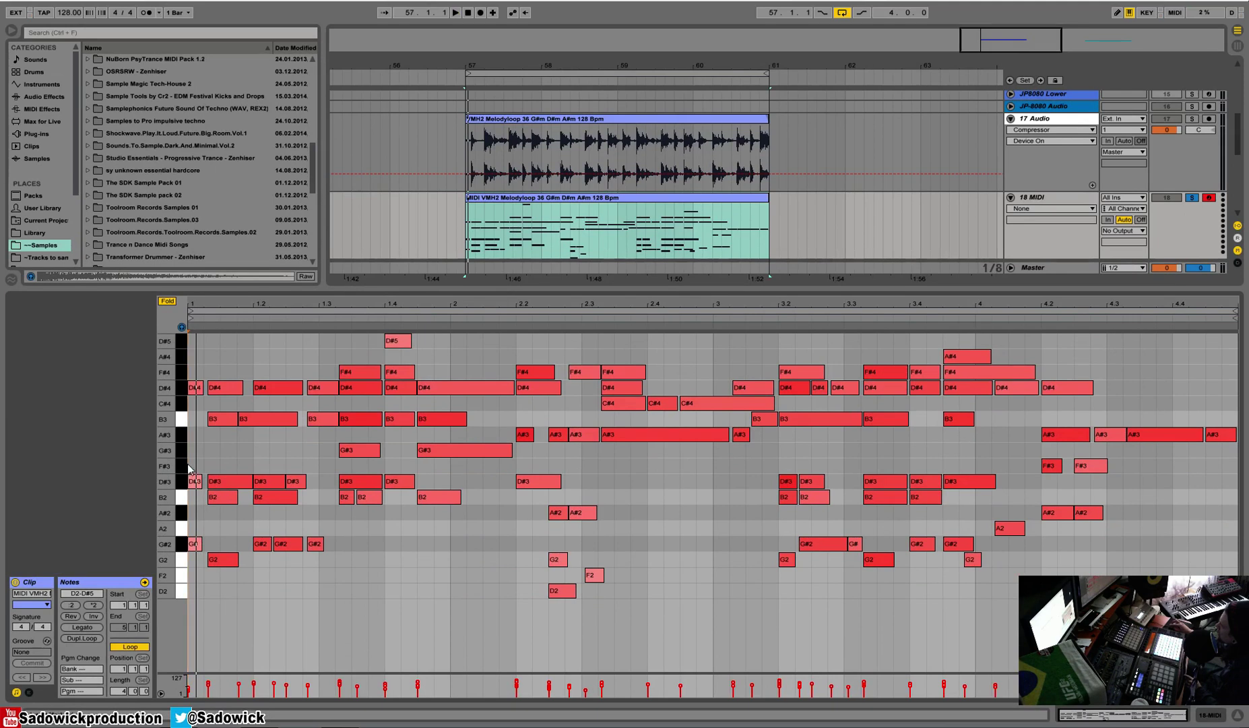
Delete all notes from D2 up to F#3 in the harmony clip.
left_click_drag(185, 468, 182, 591)
key("Delete")
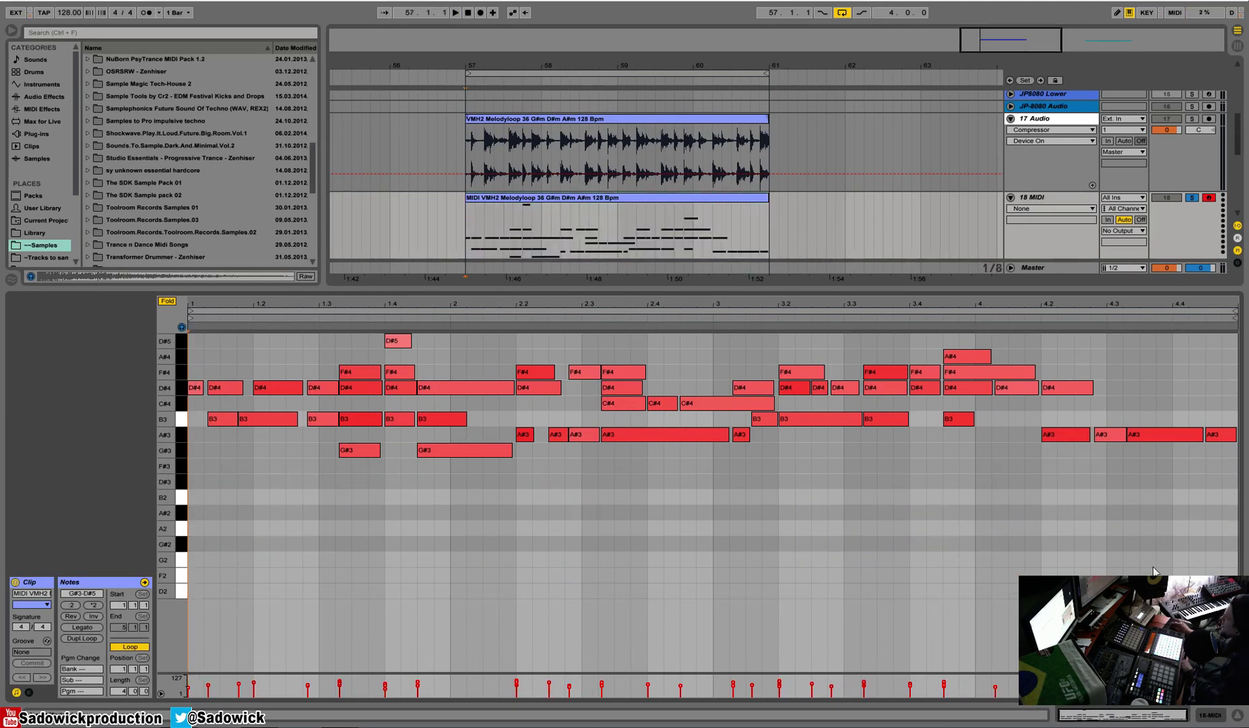
Play the cleaned harmony clip, shrink the note editor and compare the track 17 audio clip with the track 18 MIDI clip.
key("space")
left_click_drag(228, 299, 206, 539)
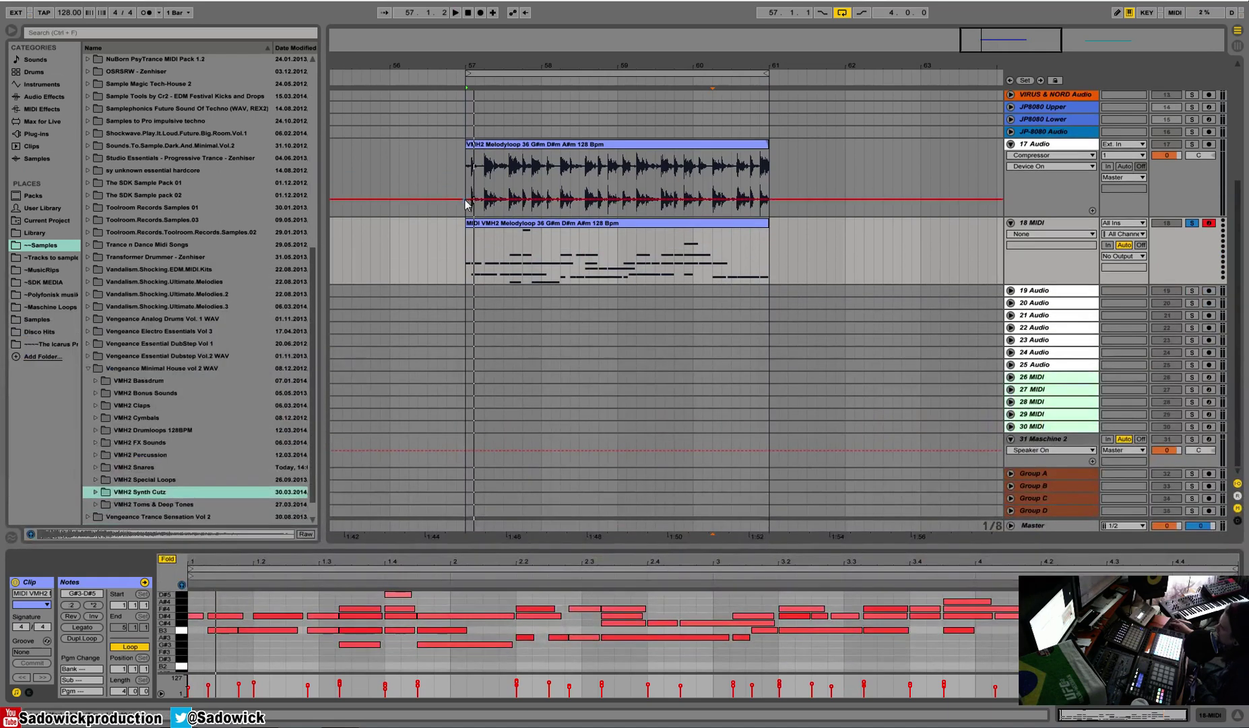
mouse_move(576, 66)
left_mouse_down()
mouse_move(473, 67)
mouse_move(508, 101)
mouse_move(529, 165)
mouse_move(547, 78)
mouse_move(613, 122)
mouse_move(792, 27)
mouse_move(595, 77)
left_mouse_up()
left_click(528, 143)
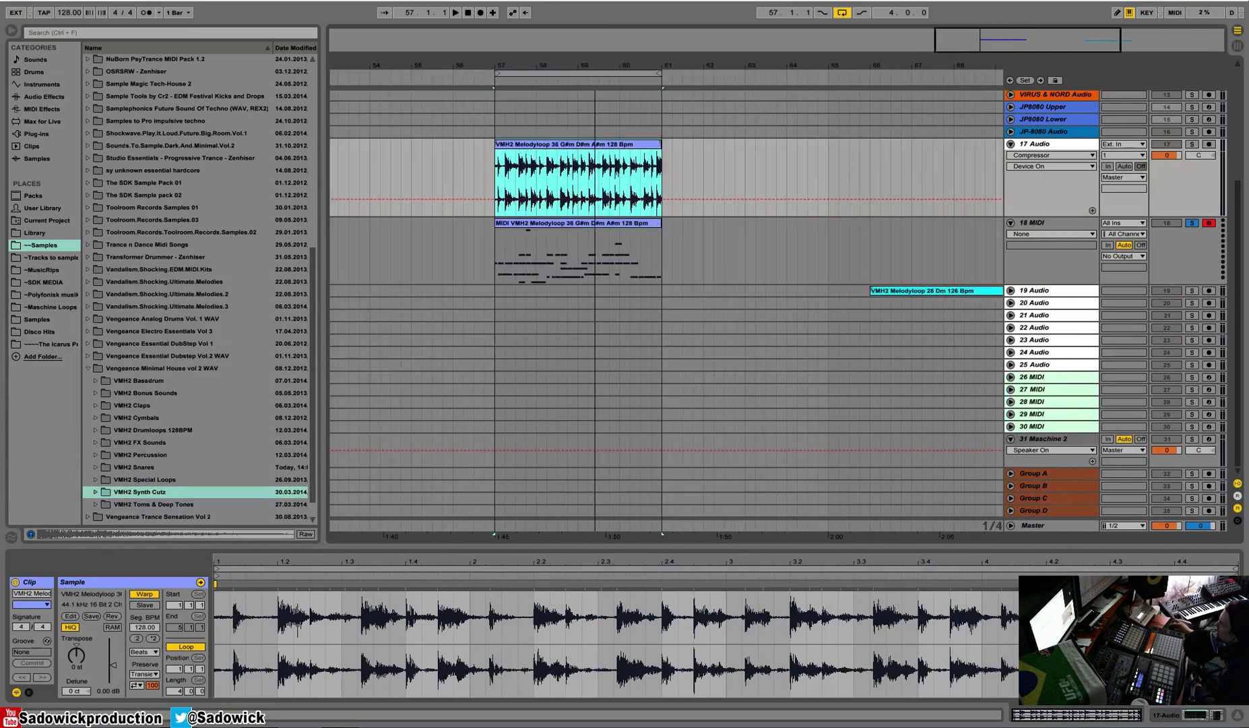
left_click(633, 227)
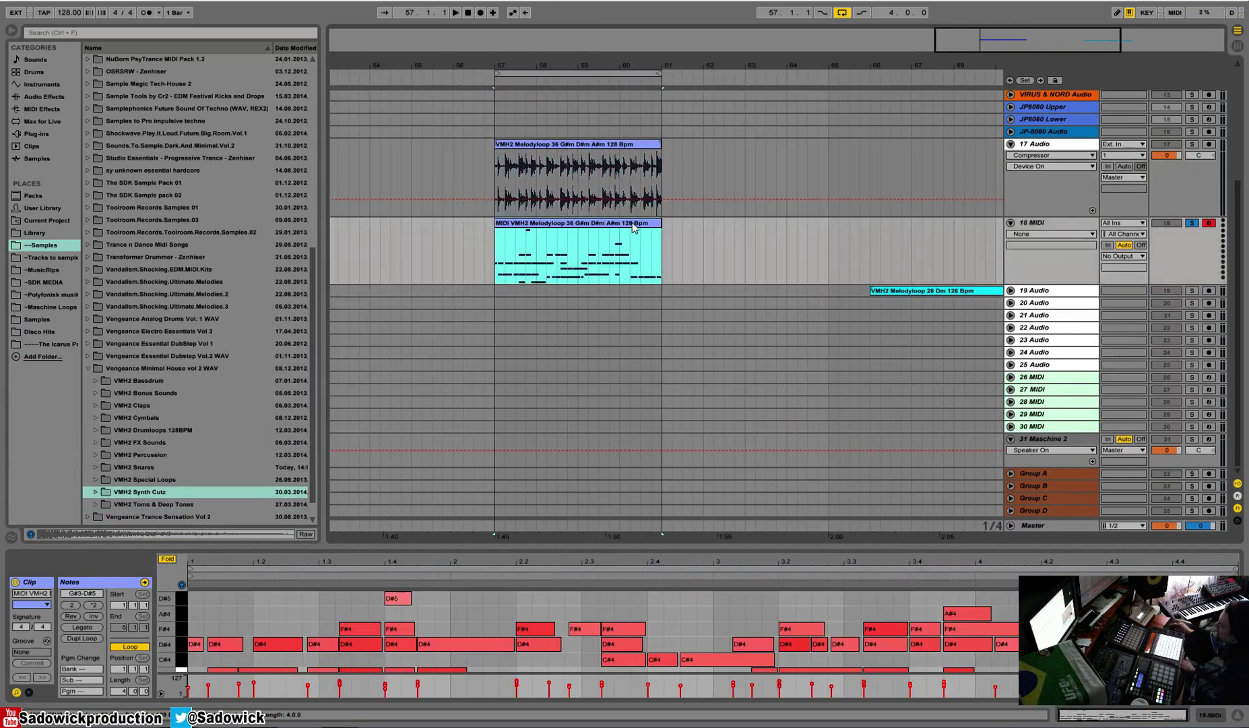
Solo track 19, move its VMH2 Melodyloop 28 clip to start at bar 65 and enlarge the track.
left_click(1192, 290)
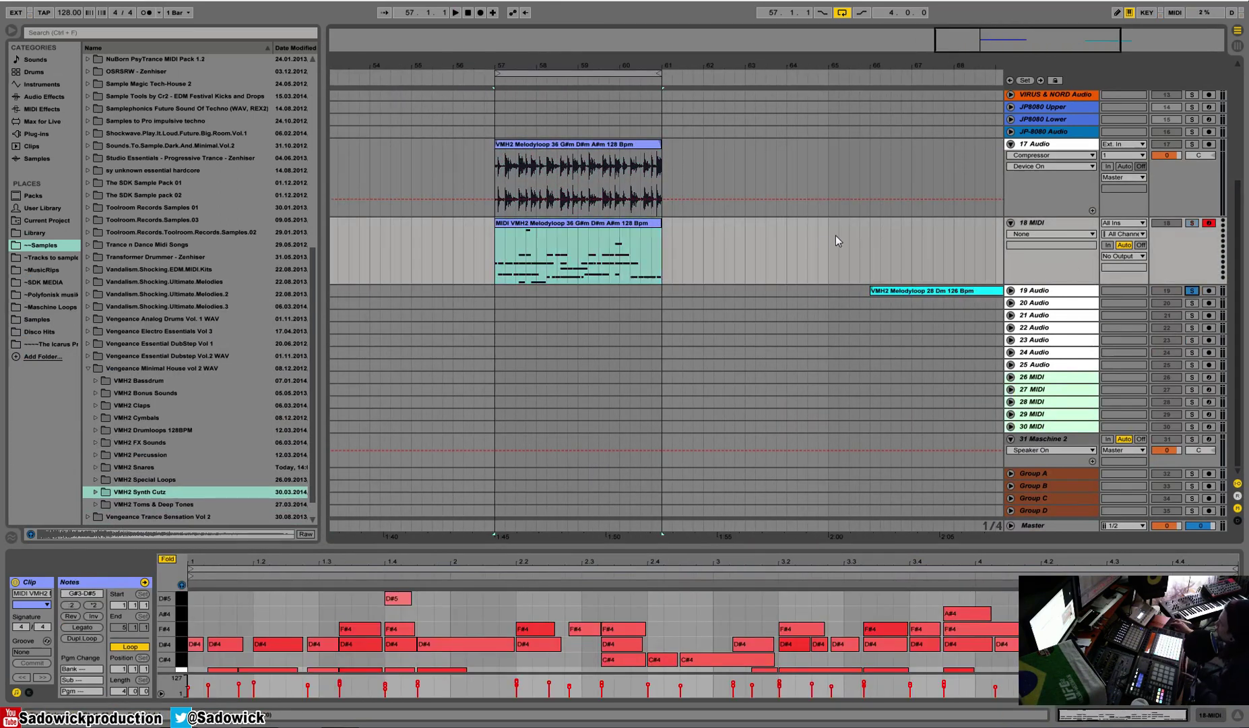
left_click_drag(885, 66, 507, 56)
key("space")
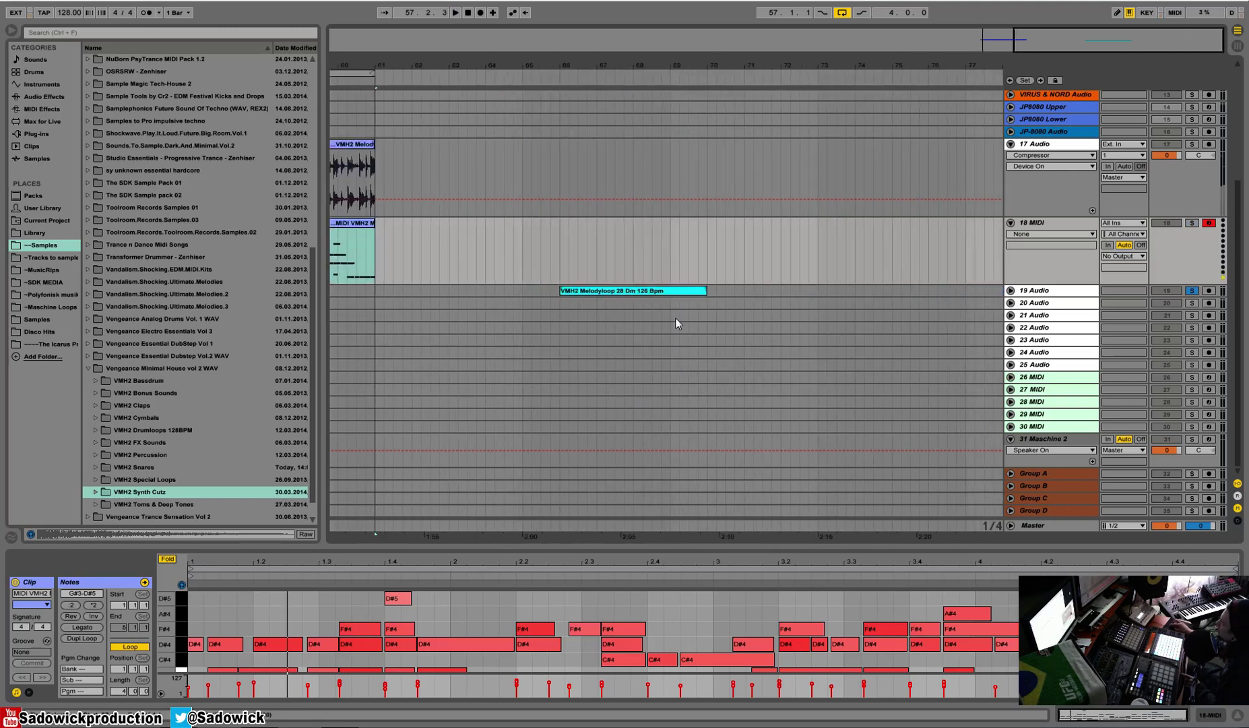
left_click(631, 291)
left_click_drag(631, 291, 597, 294)
left_click_drag(1052, 291, 1052, 385)
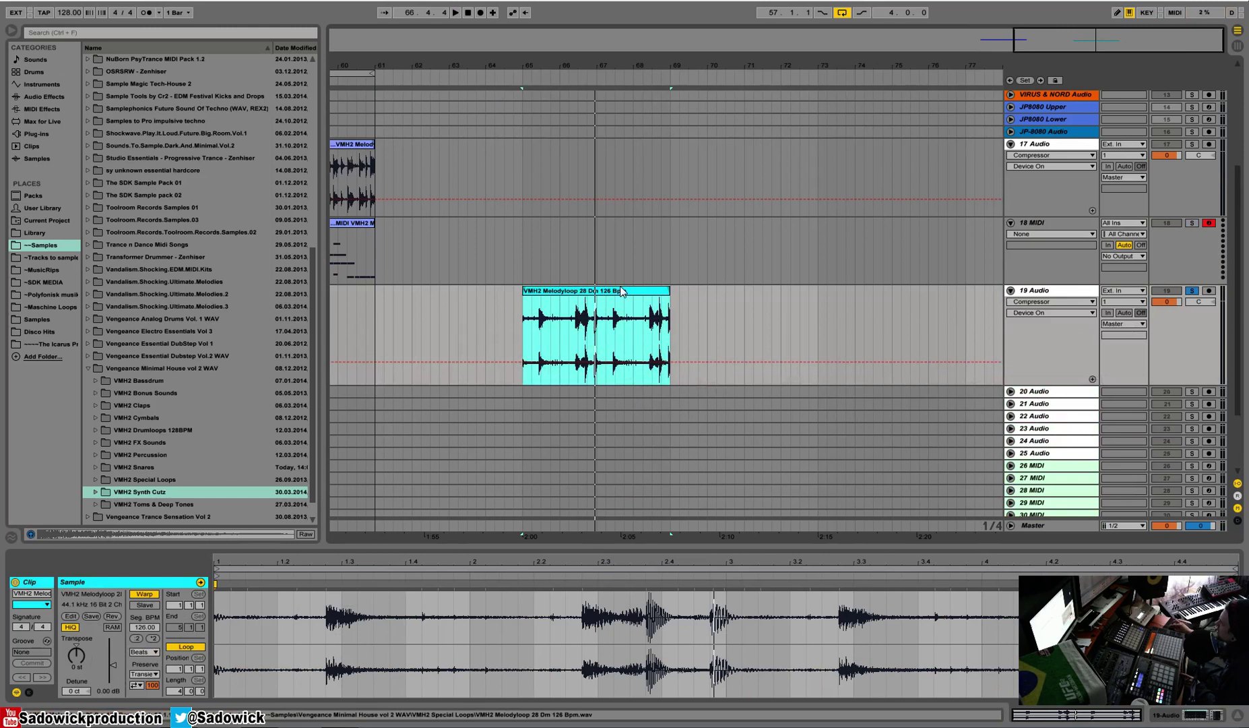
Convert the harmony of the VMH2 Melodyloop 28 audio clip to a new MIDI track.
key("space")
right_click(596, 292)
left_click(548, 280)
right_click(574, 291)
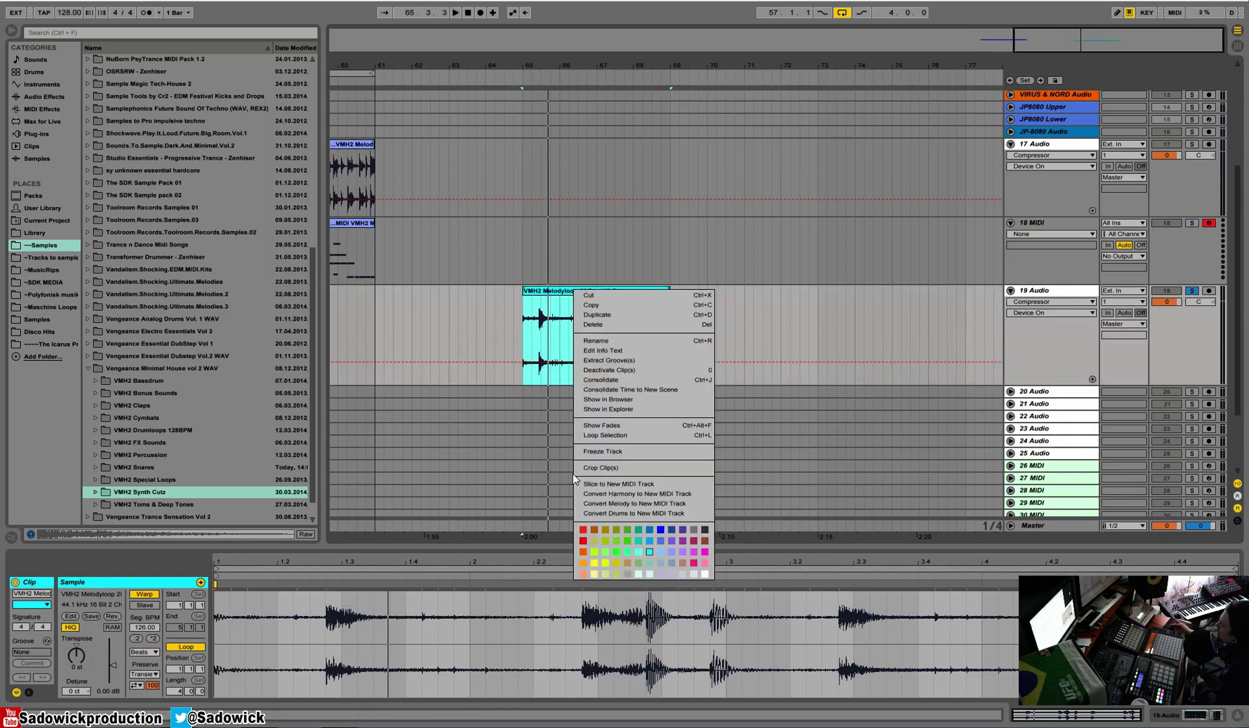
left_click(626, 494)
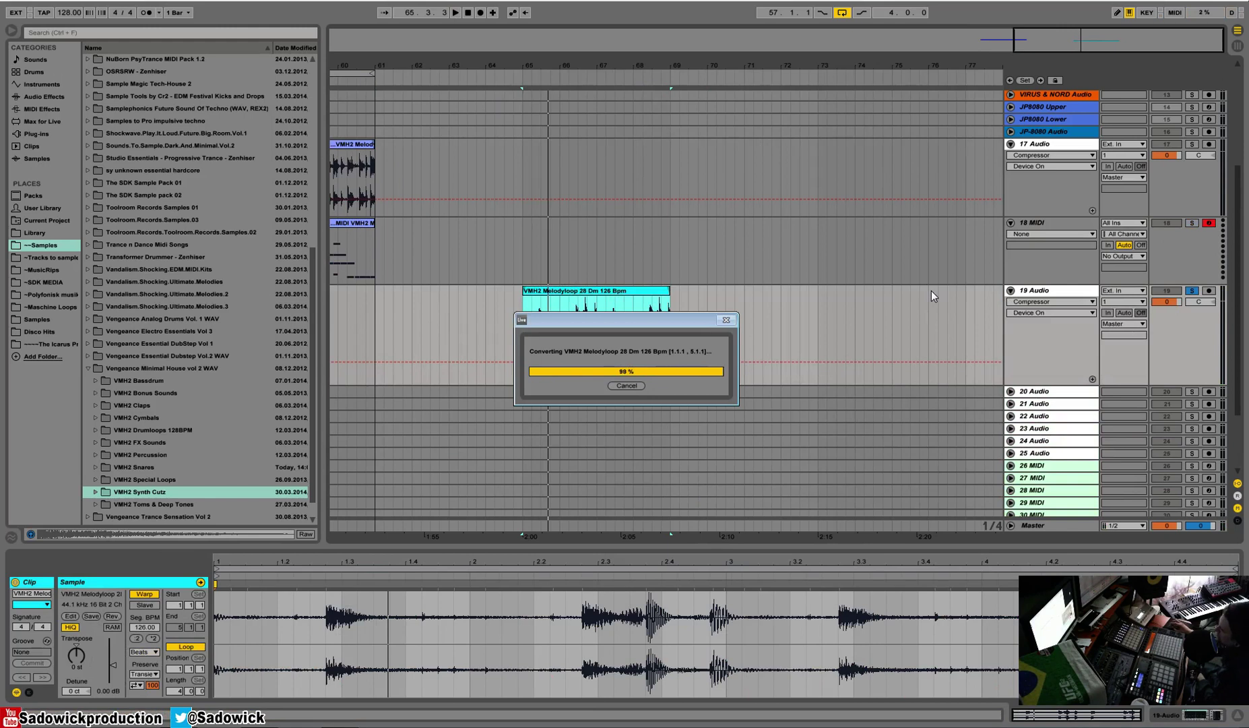
Play the converted clip and enlarge the 20 Harmony to MIDI track in the arrangement.
key("space")
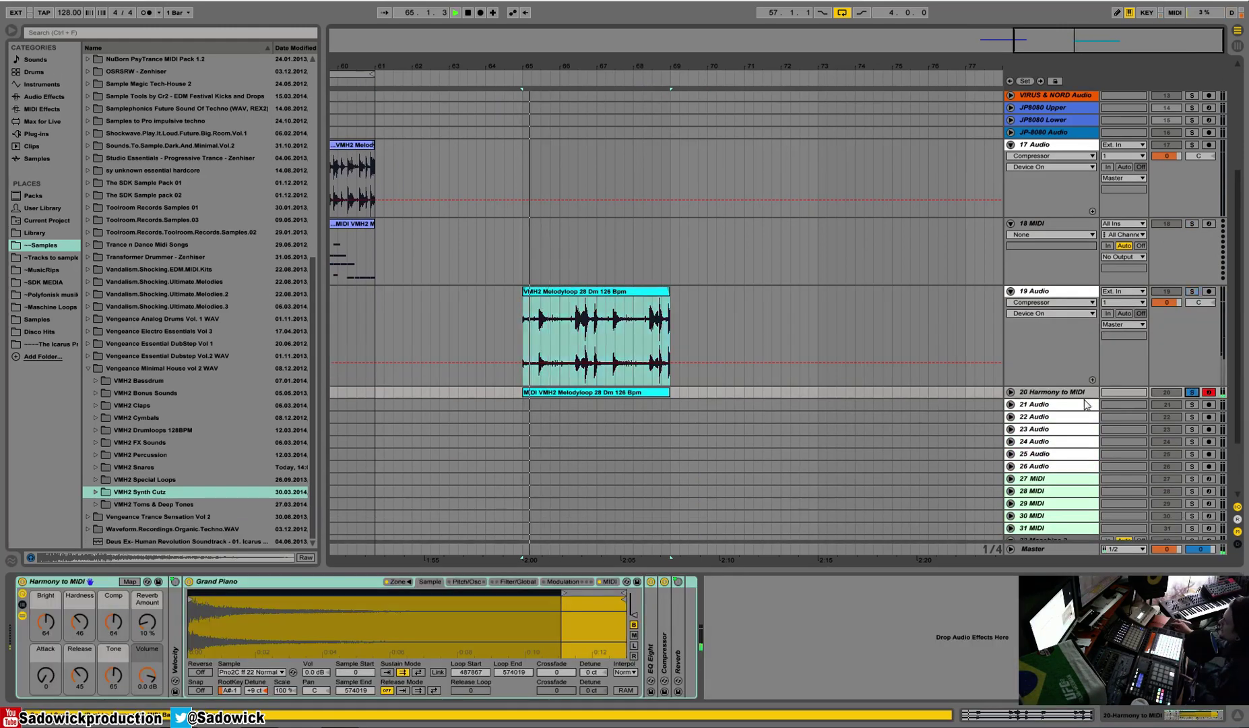
left_click_drag(1084, 433, 1075, 498)
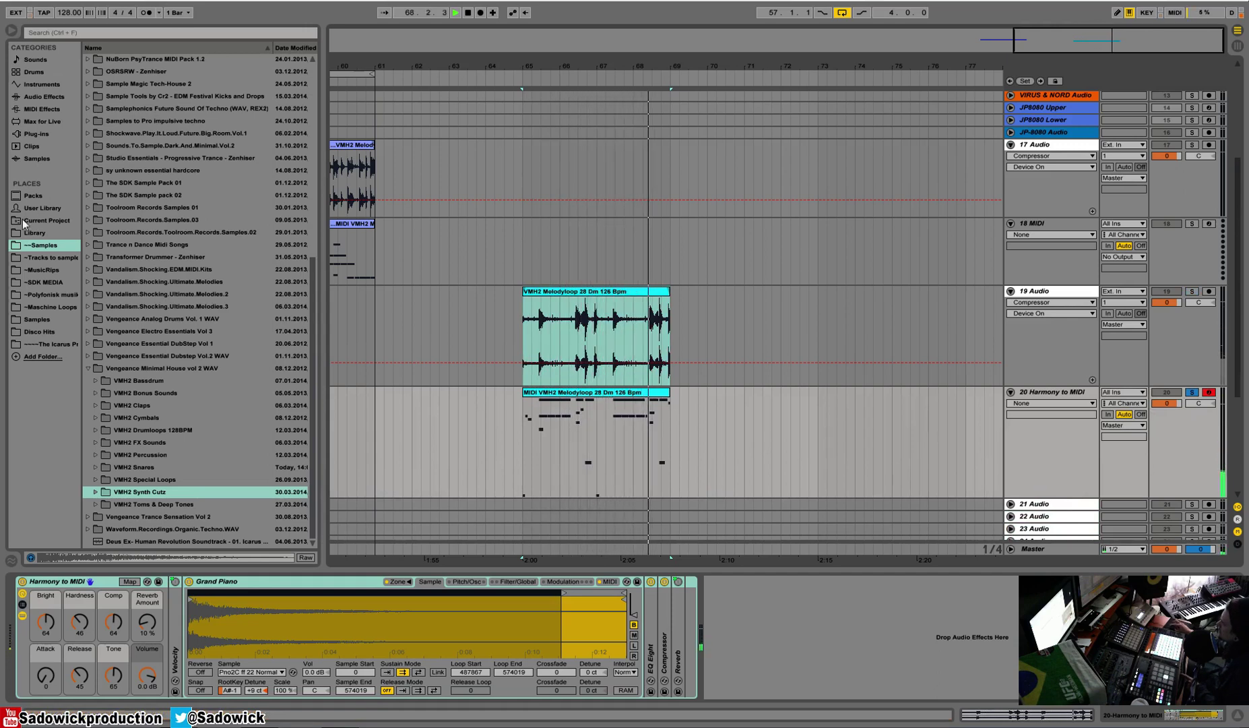
key("space")
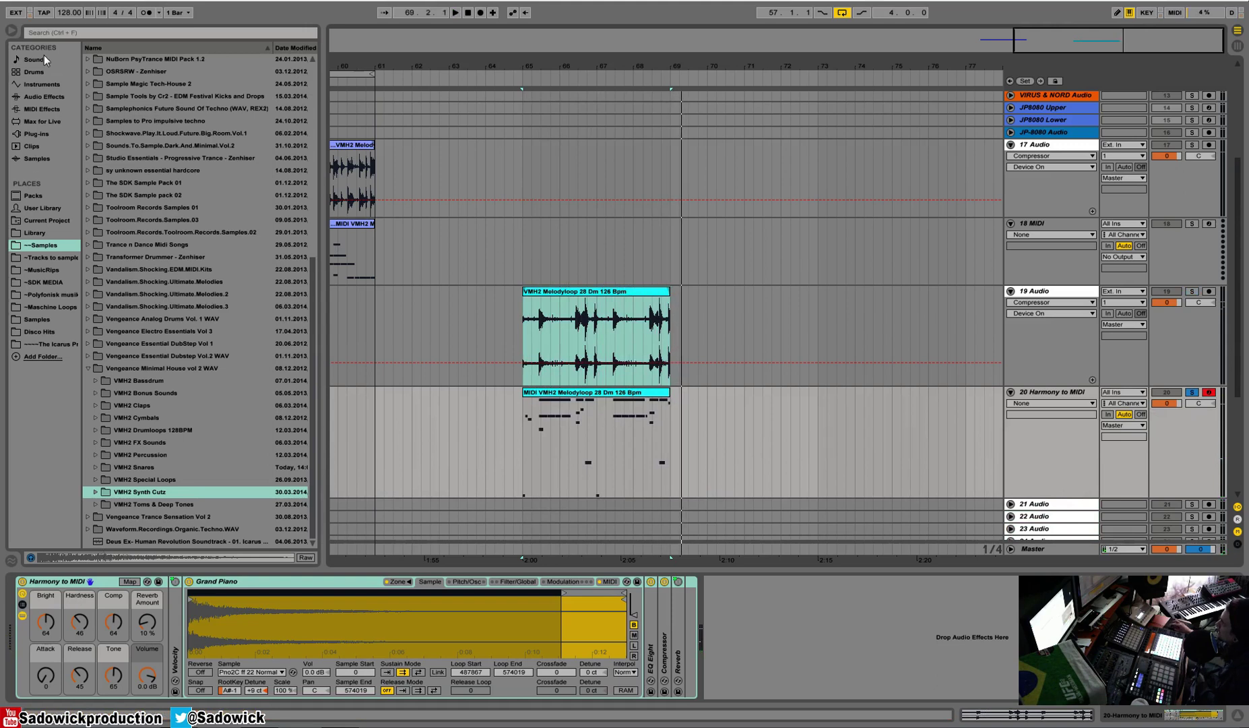
Load Electric's Organ1 Soft preset from Piano & Keys onto track 20, then select and play its MIDI clip.
left_click(37, 84)
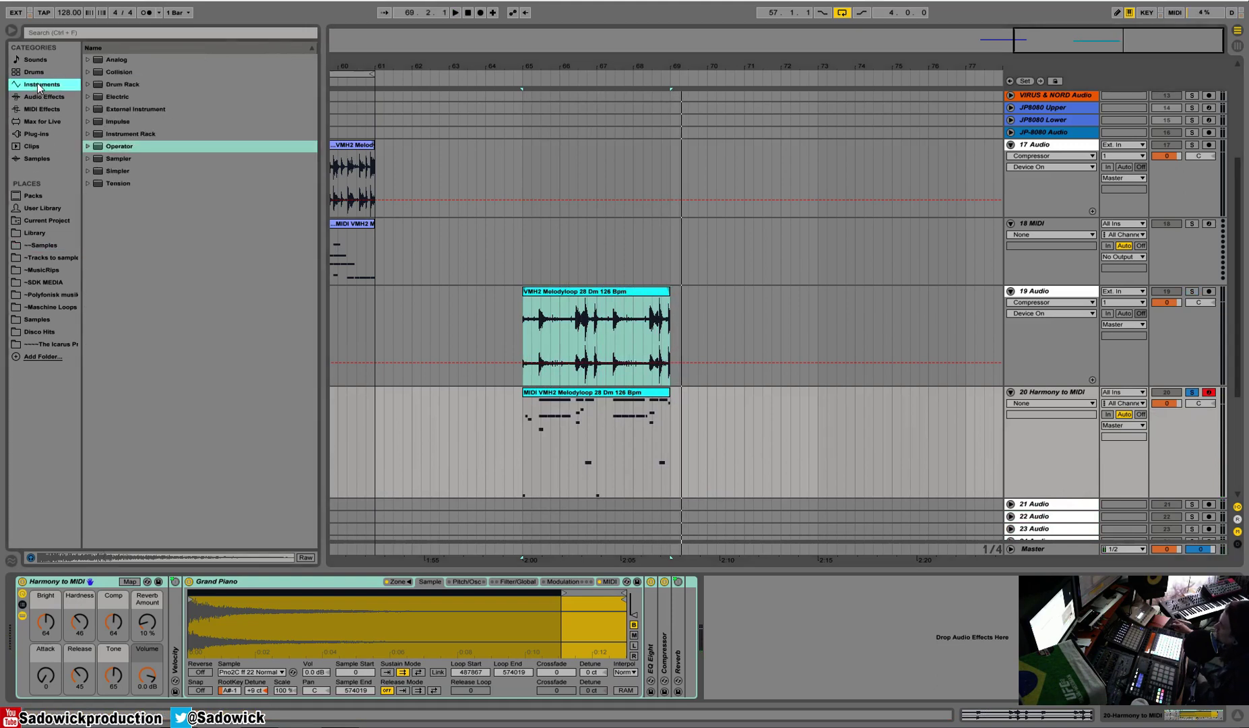
left_click(88, 97)
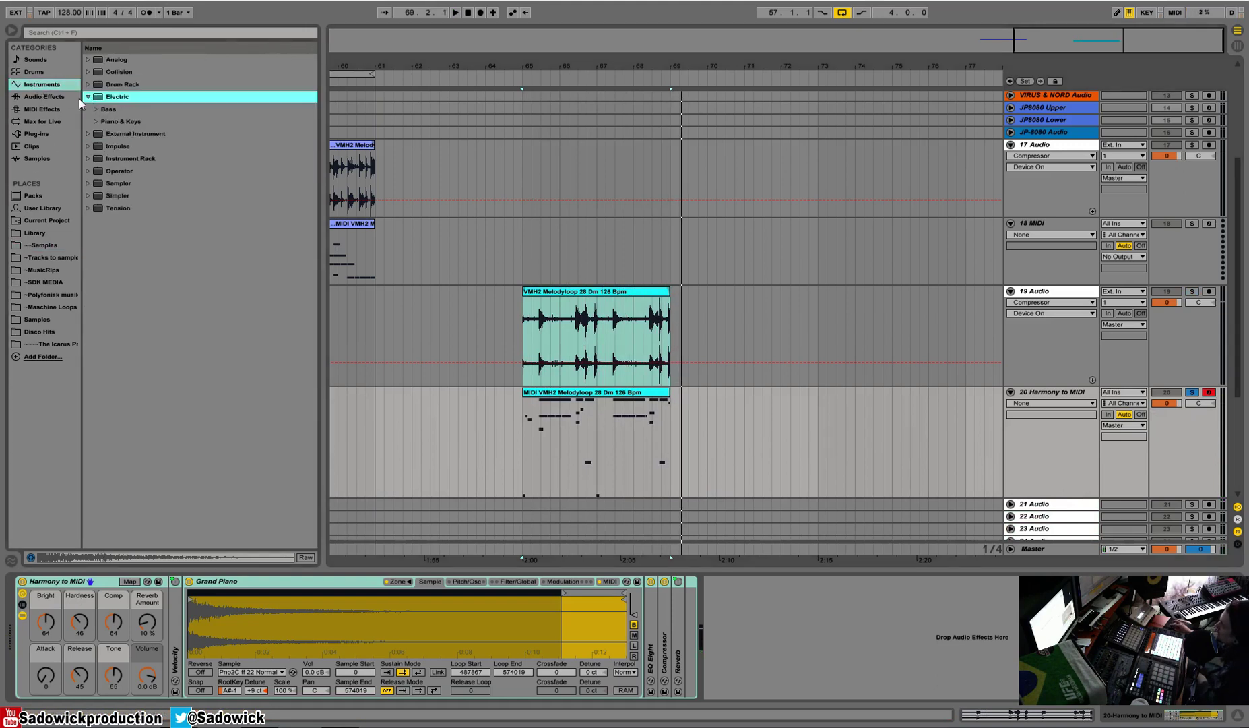
left_click(96, 122)
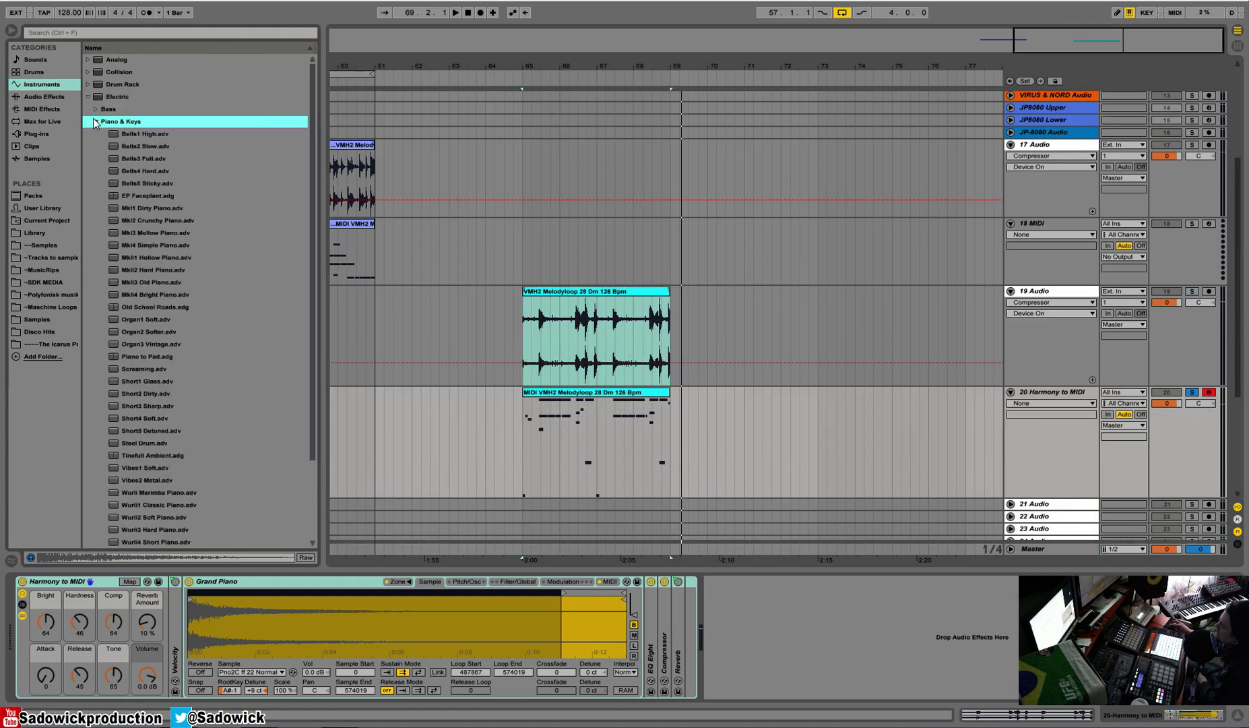
left_click(138, 318)
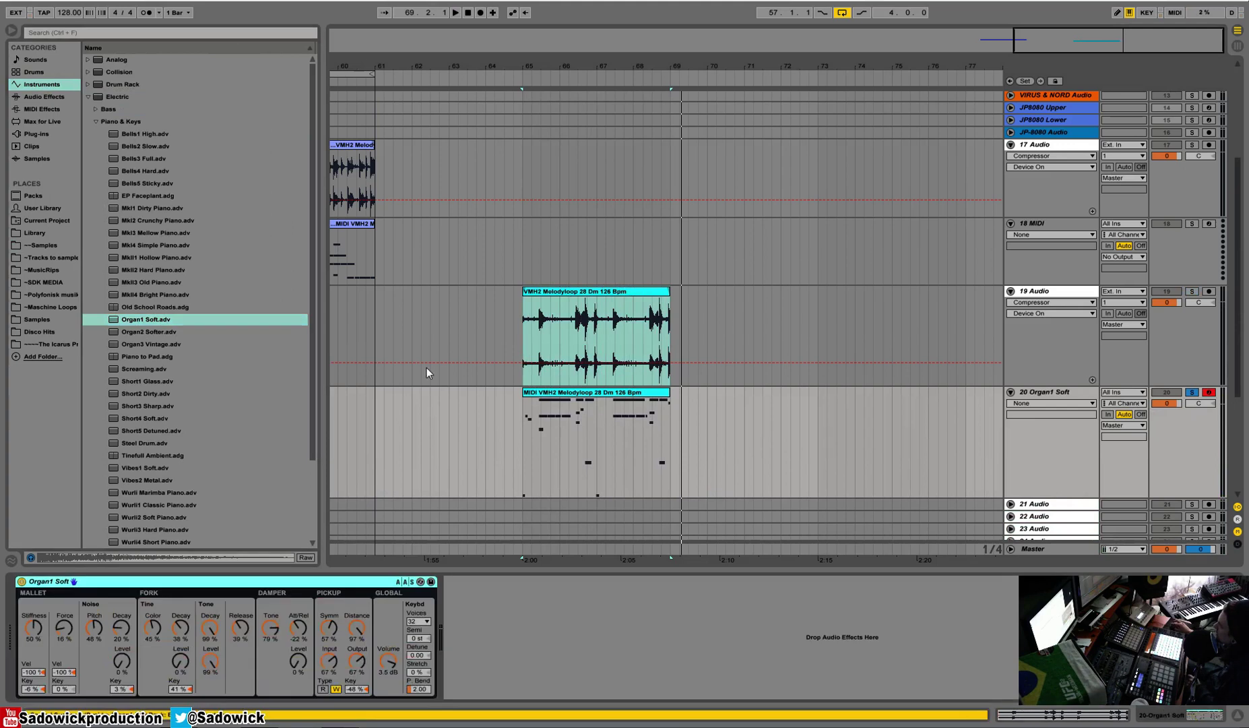
left_click(650, 420)
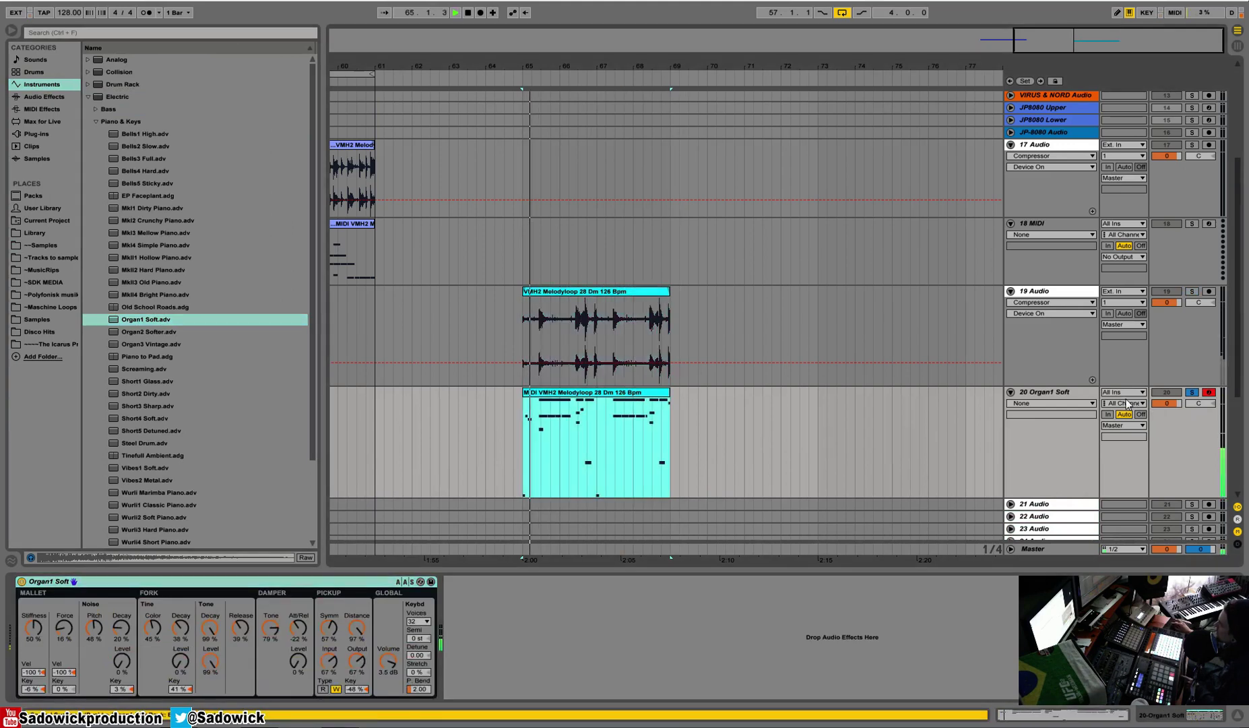
left_click(542, 403)
left_click(542, 393)
key("space")
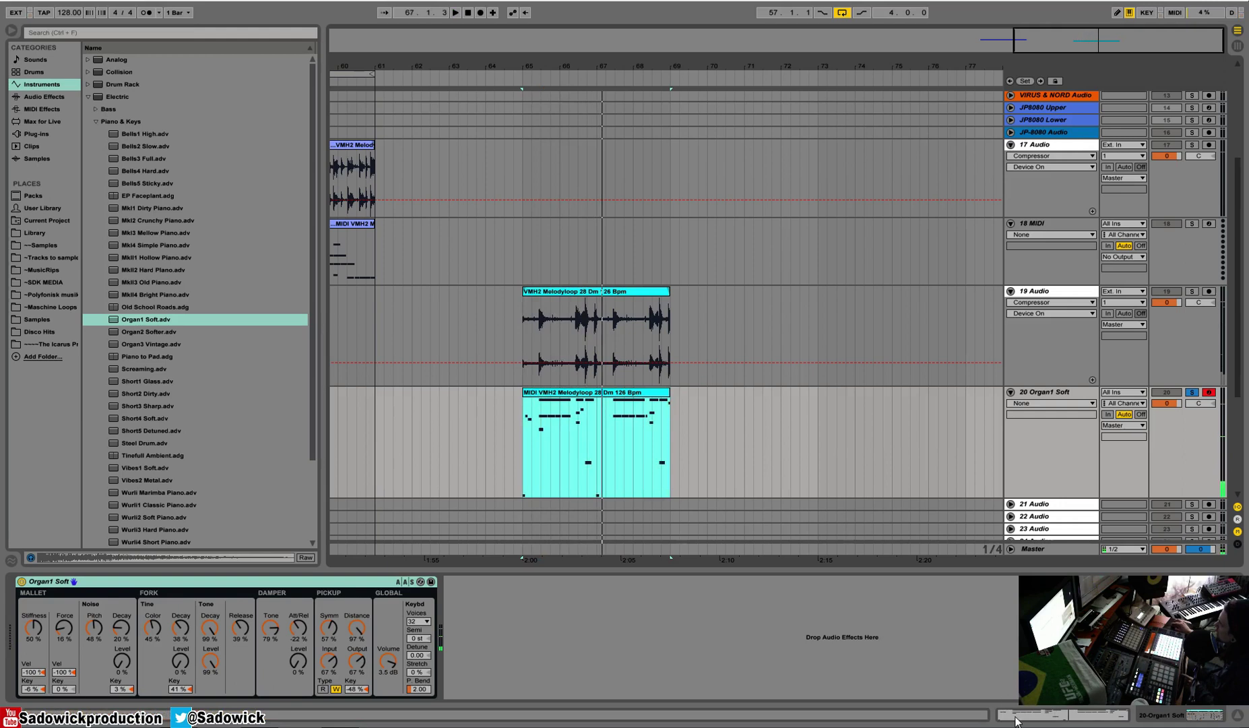
Open the track 20 MIDI clip in the note editor, fold it to the used pitches and enlarge the editor.
left_click(1012, 714)
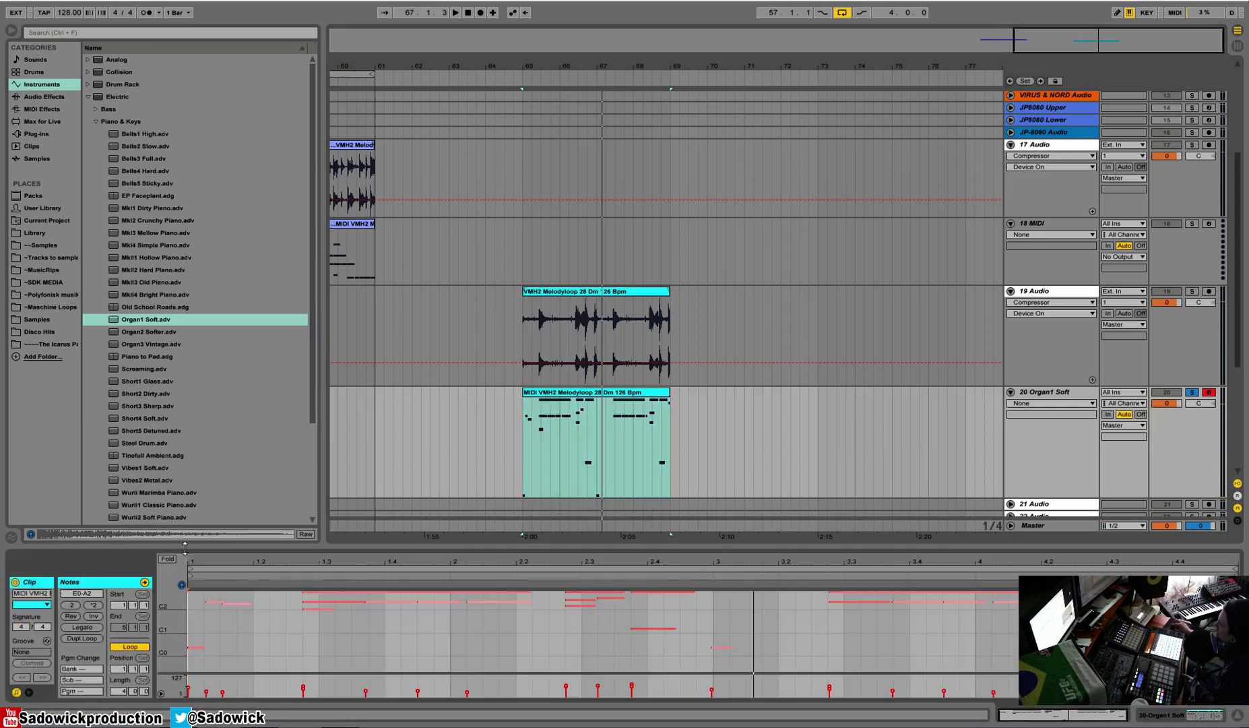
left_click(163, 559)
left_click_drag(297, 548, 297, 335)
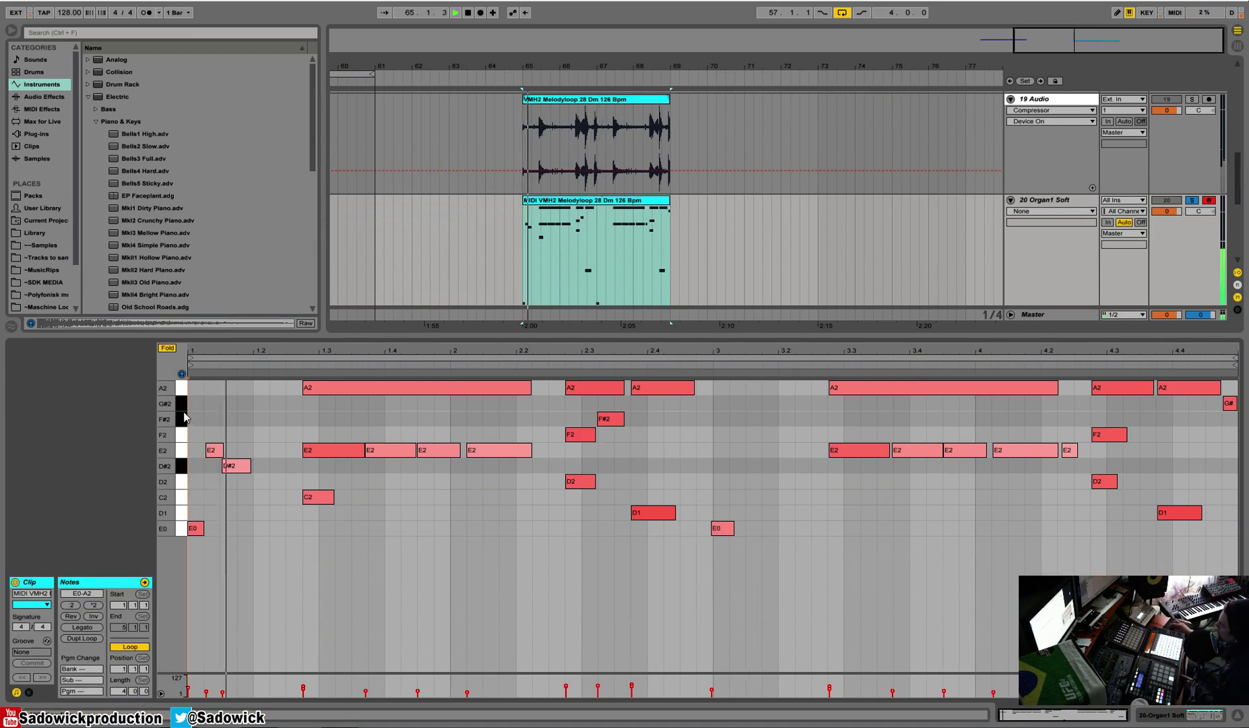
Delete the three stray notes before the first chord and lengthen its C2 and E2 notes to match the A2.
left_click_drag(202, 419, 238, 569)
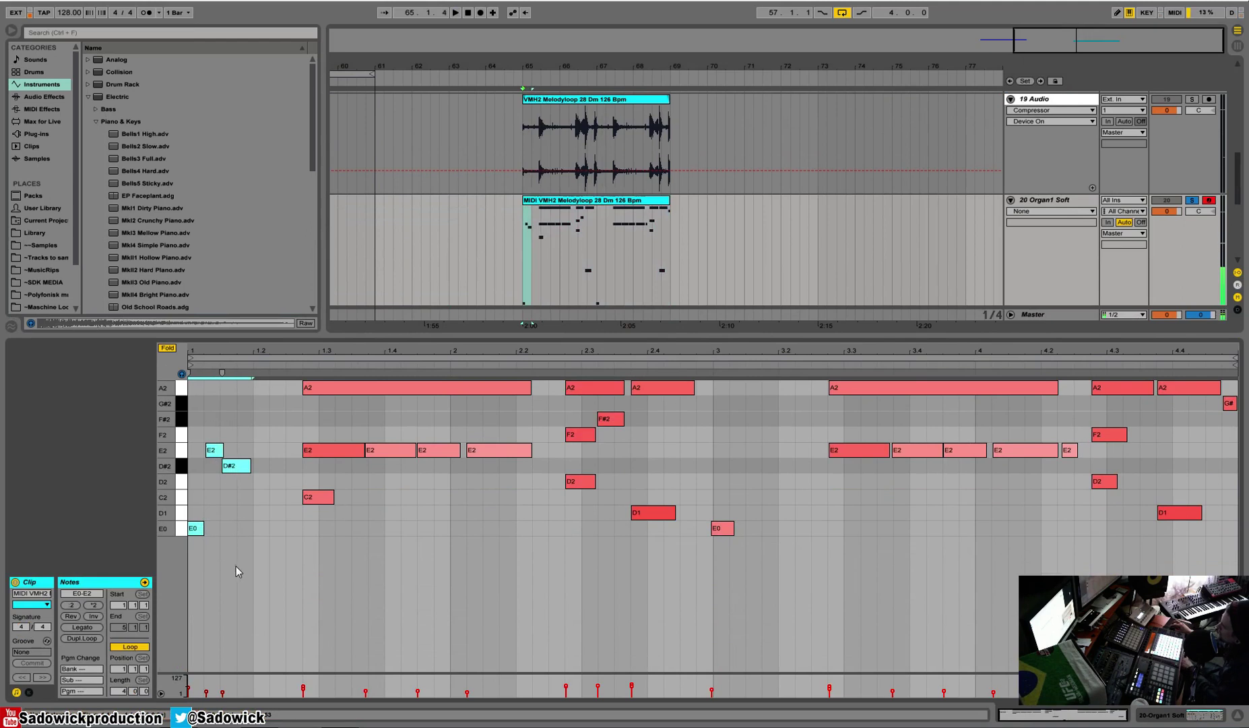
key("Delete")
left_click(326, 497)
left_click_drag(331, 497, 531, 498)
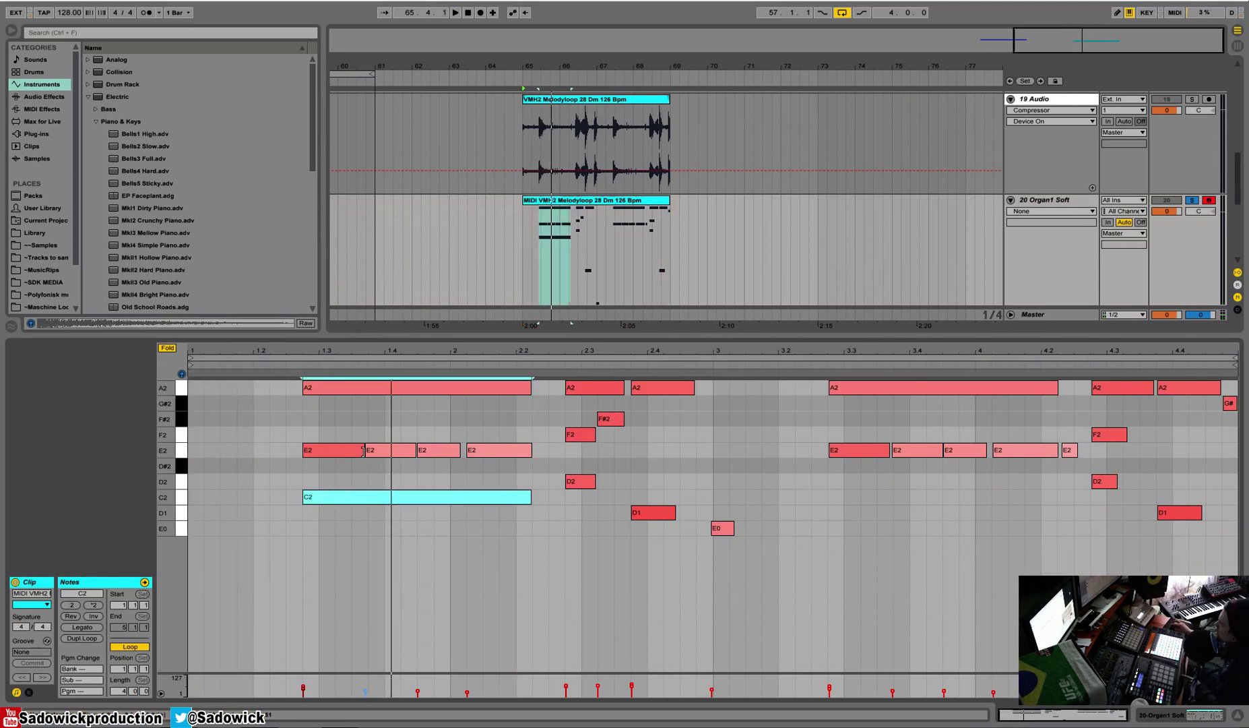
left_click_drag(364, 451, 523, 454)
key("space")
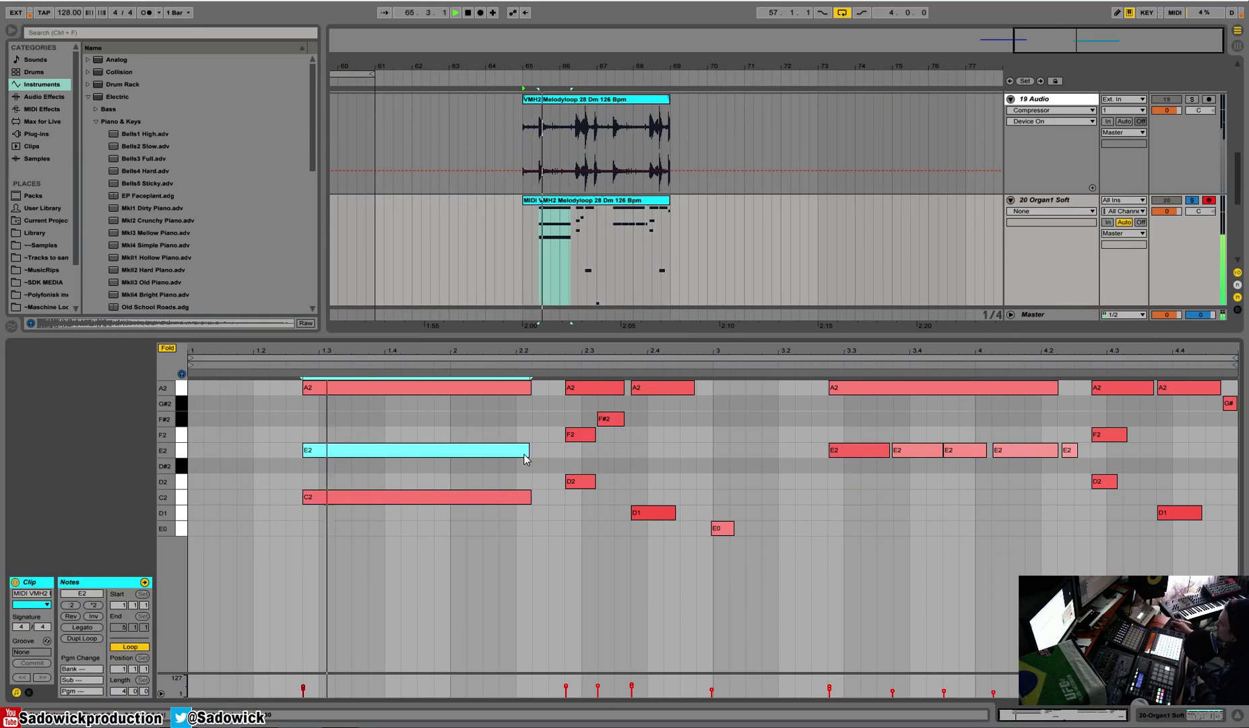
Delete the stray F#2 and E0 notes and lengthen the second chord's F2 and D2 and the D1 after it.
left_click_drag(591, 504, 584, 391)
left_click(583, 435)
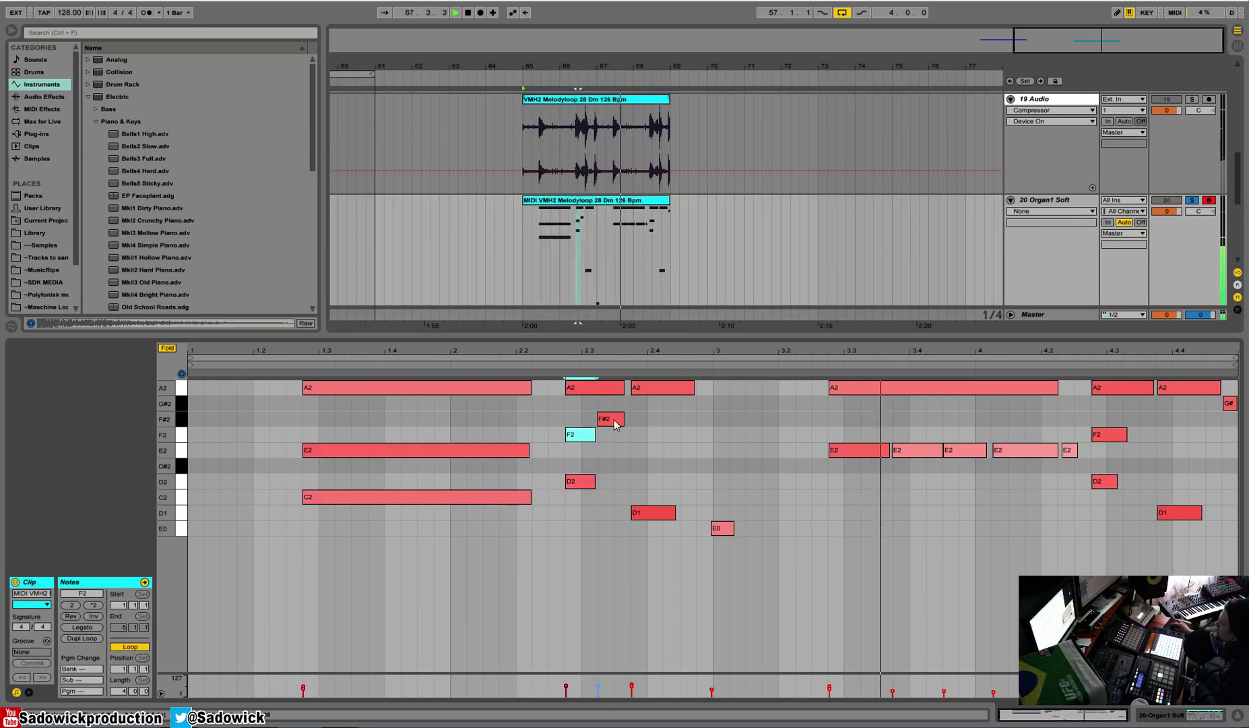
left_click(611, 420)
key("Delete")
key("space")
left_click_drag(595, 440, 630, 441)
left_click_drag(594, 482, 756, 514)
key("space")
left_click(730, 533)
key("Delete")
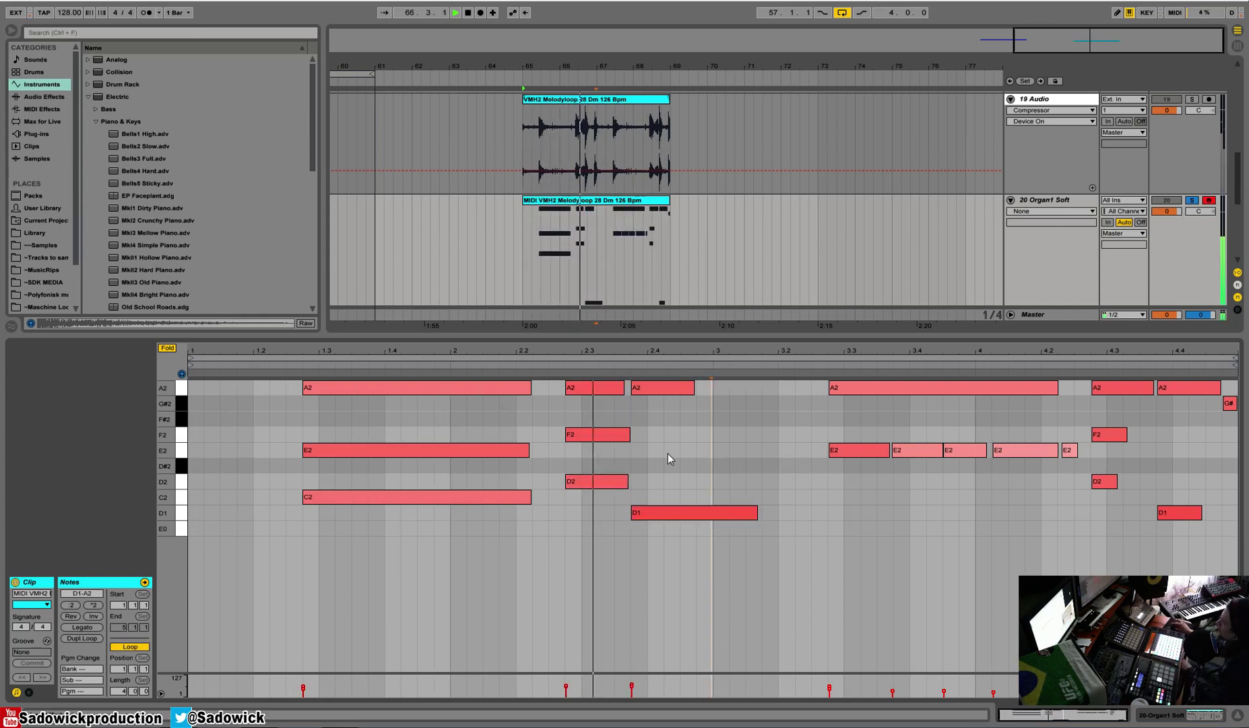
Draw a long F2 note above the lengthened D1 and extend the A2 over it to the same end.
key("b")
left_click(644, 435)
left_click_drag(646, 434, 745, 435)
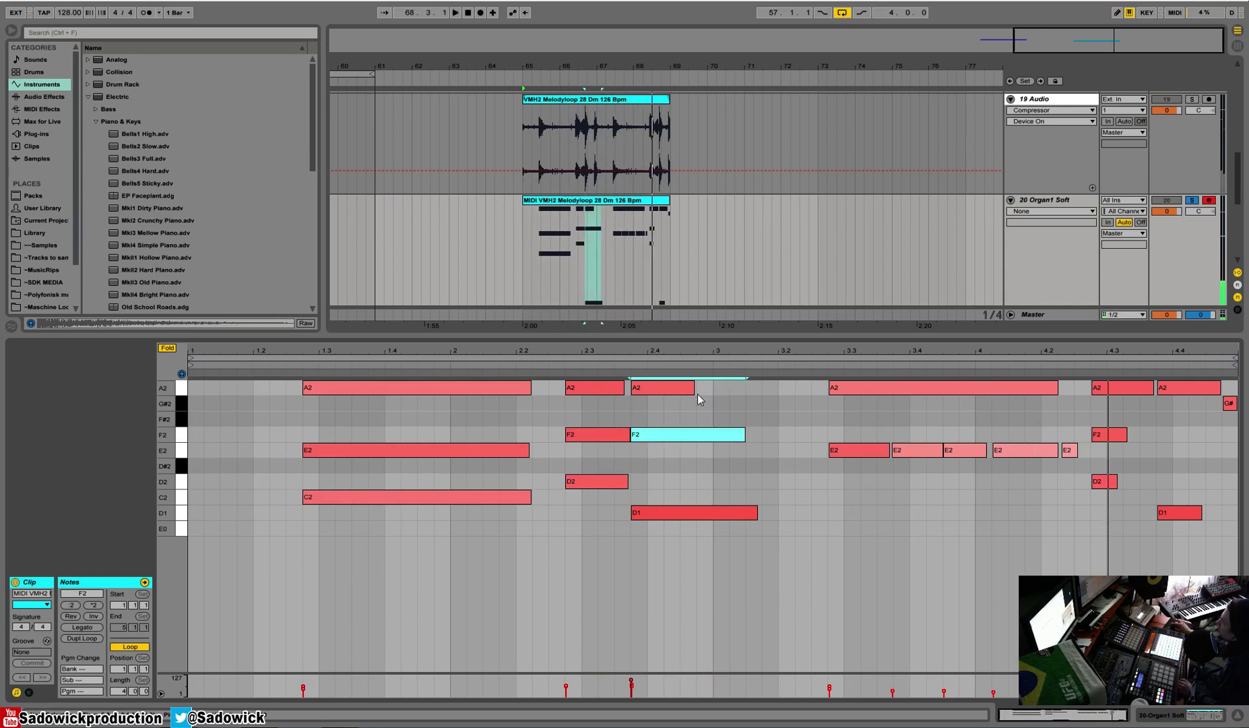
left_click_drag(695, 387, 747, 388)
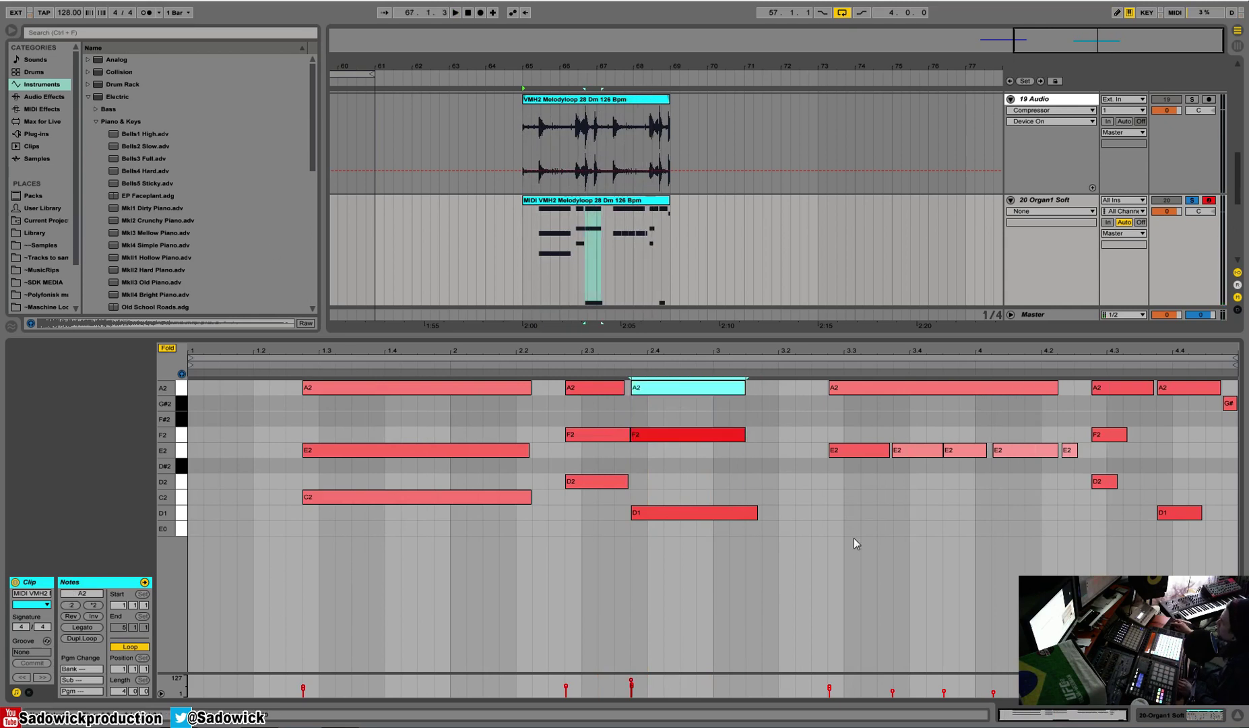
Audition the Electric presets from Organ3 Vintage down, load Short3 Sharp onto track 20 and set its volume to 1.5 dB.
left_click(1195, 717)
left_click(126, 344)
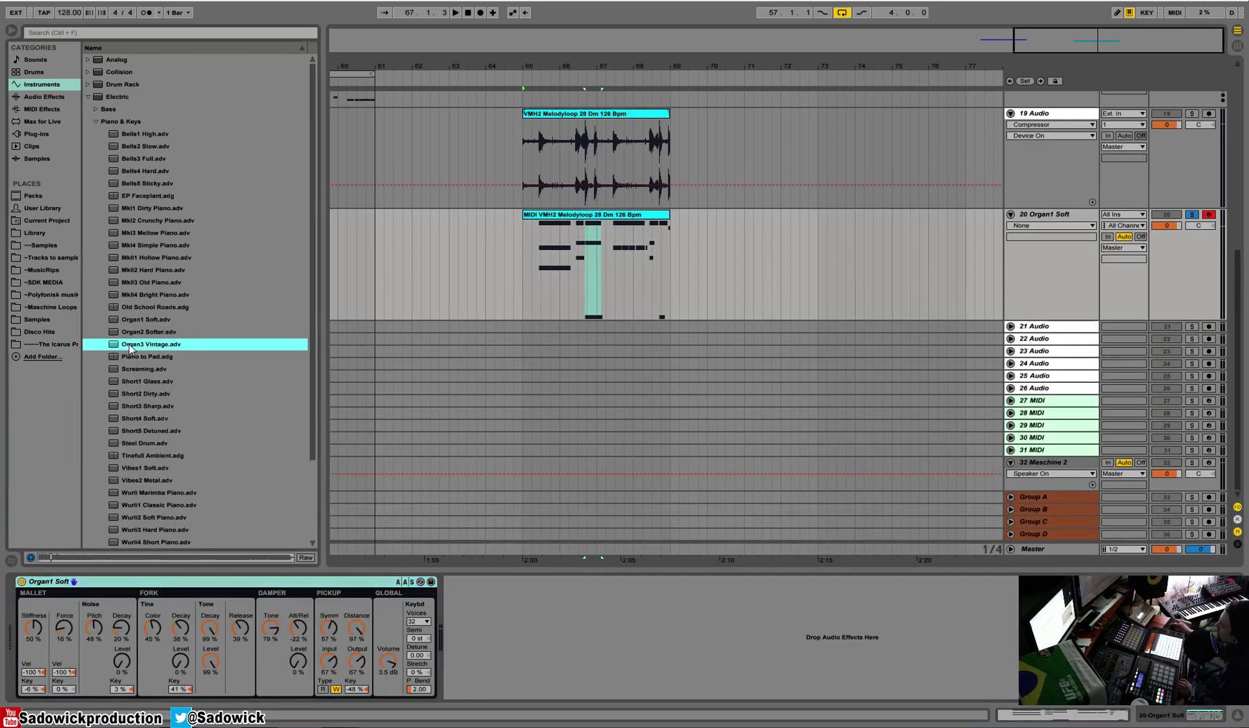
left_click(135, 356)
left_click(142, 370)
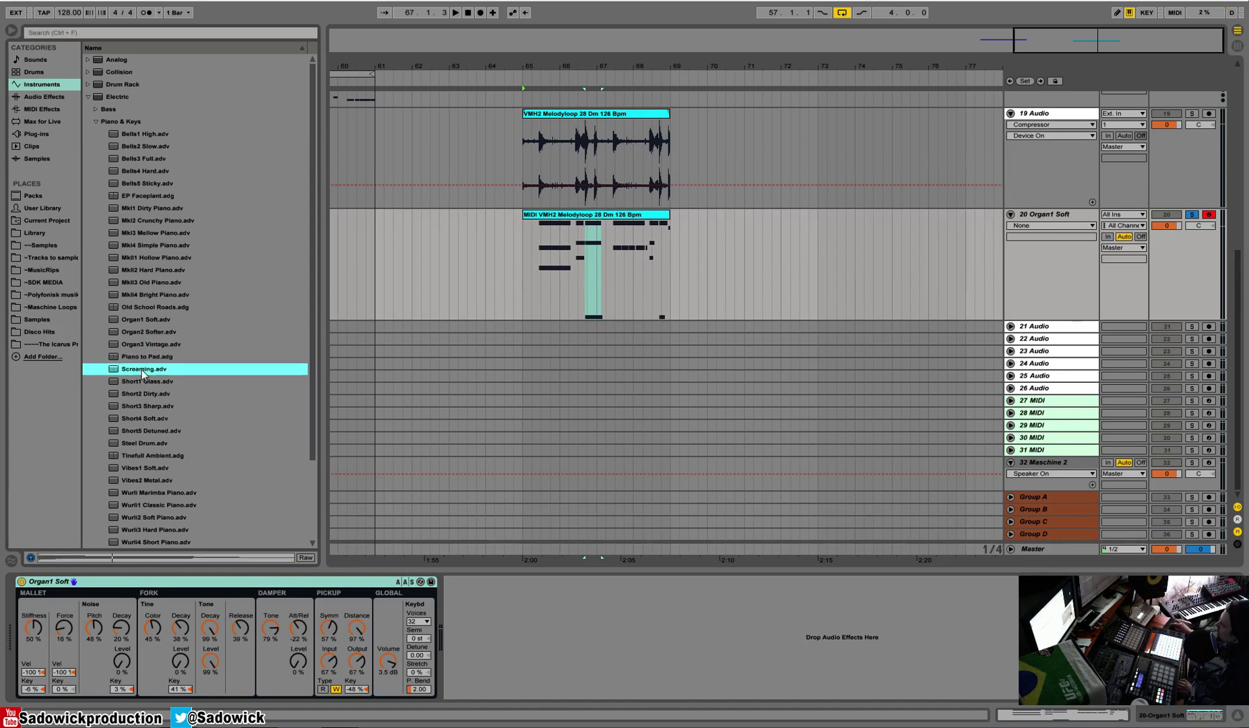
left_click(141, 381)
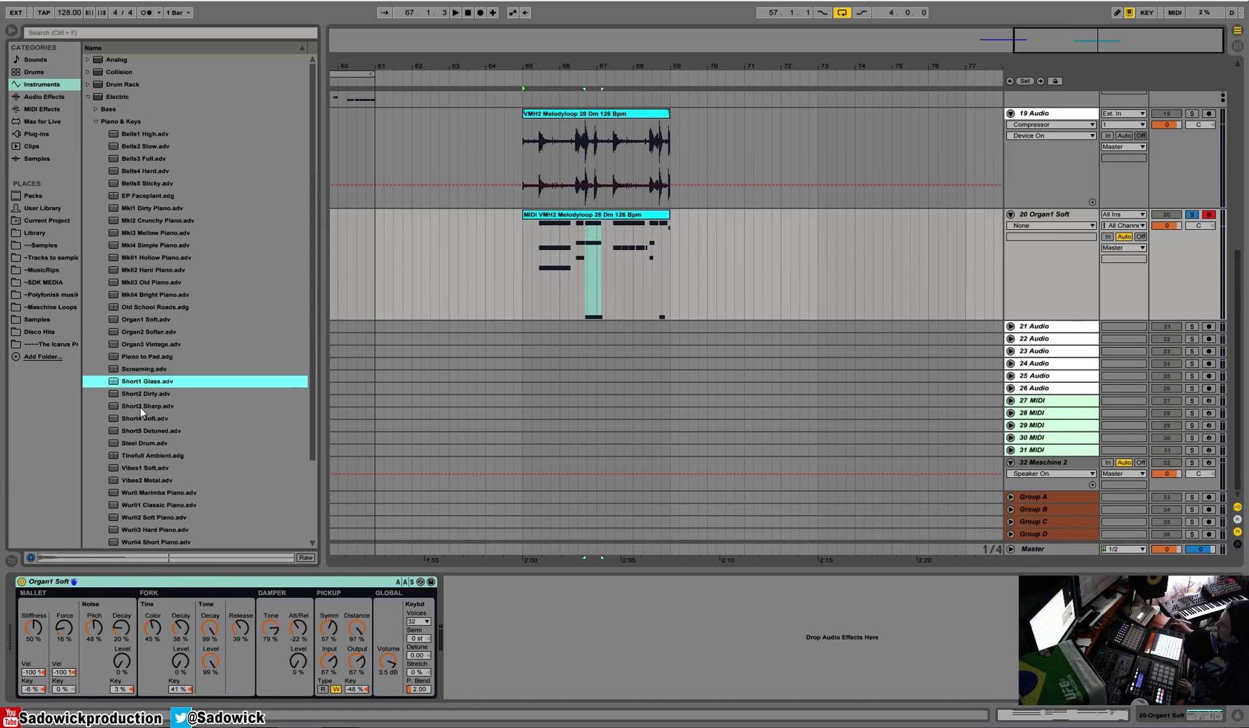
left_click(141, 407)
double_click(141, 407)
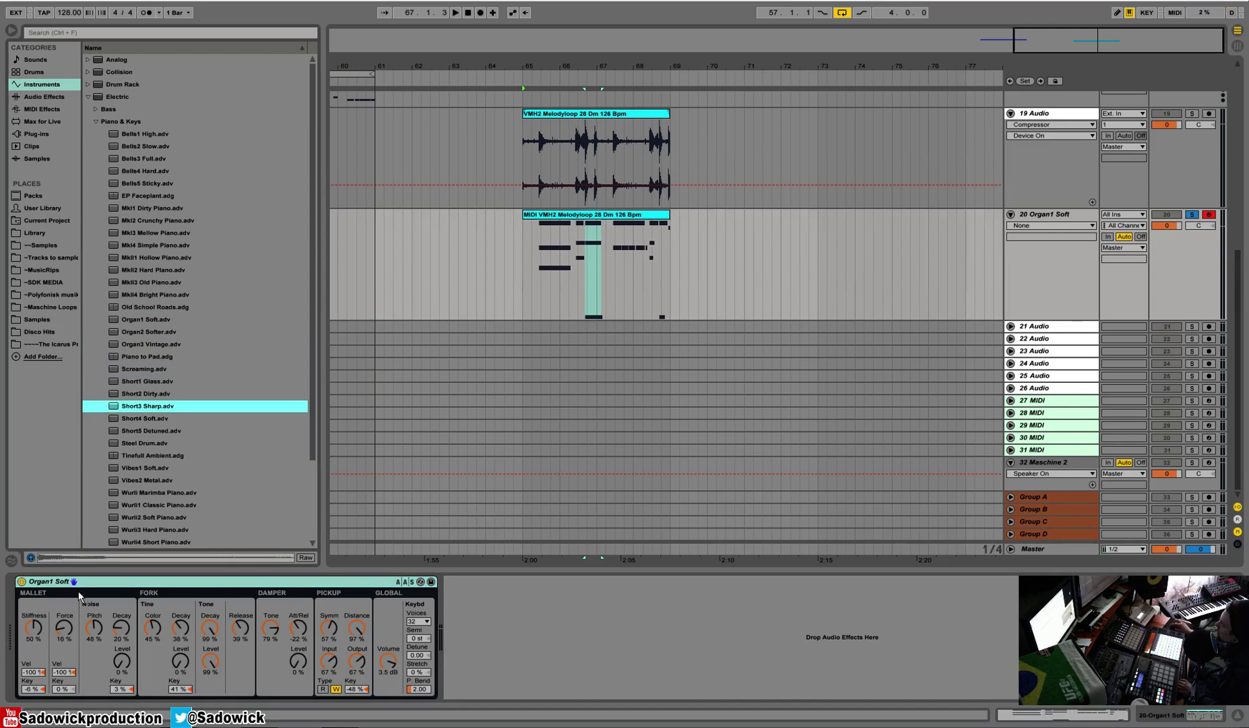
key("space")
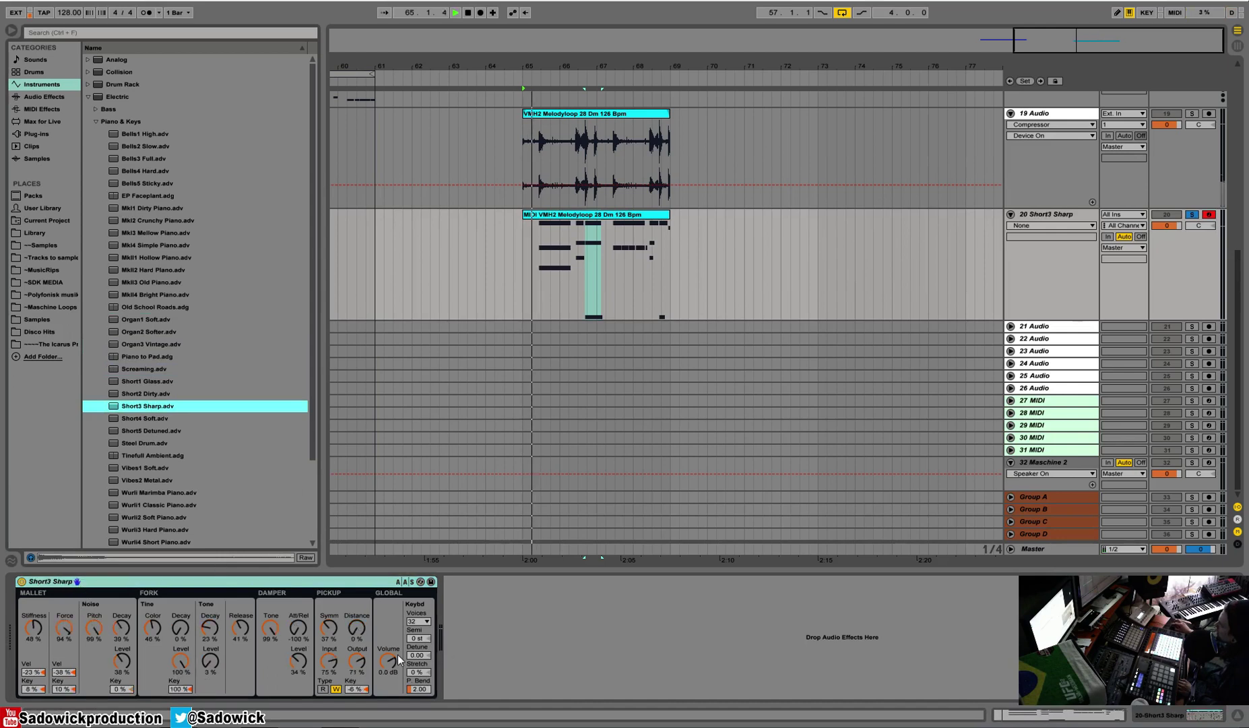
left_click_drag(389, 662, 389, 656)
Unfold the melody clip's note editor to all keys, transpose the long D1 note up an octave and lower it to C2.
left_click(597, 215)
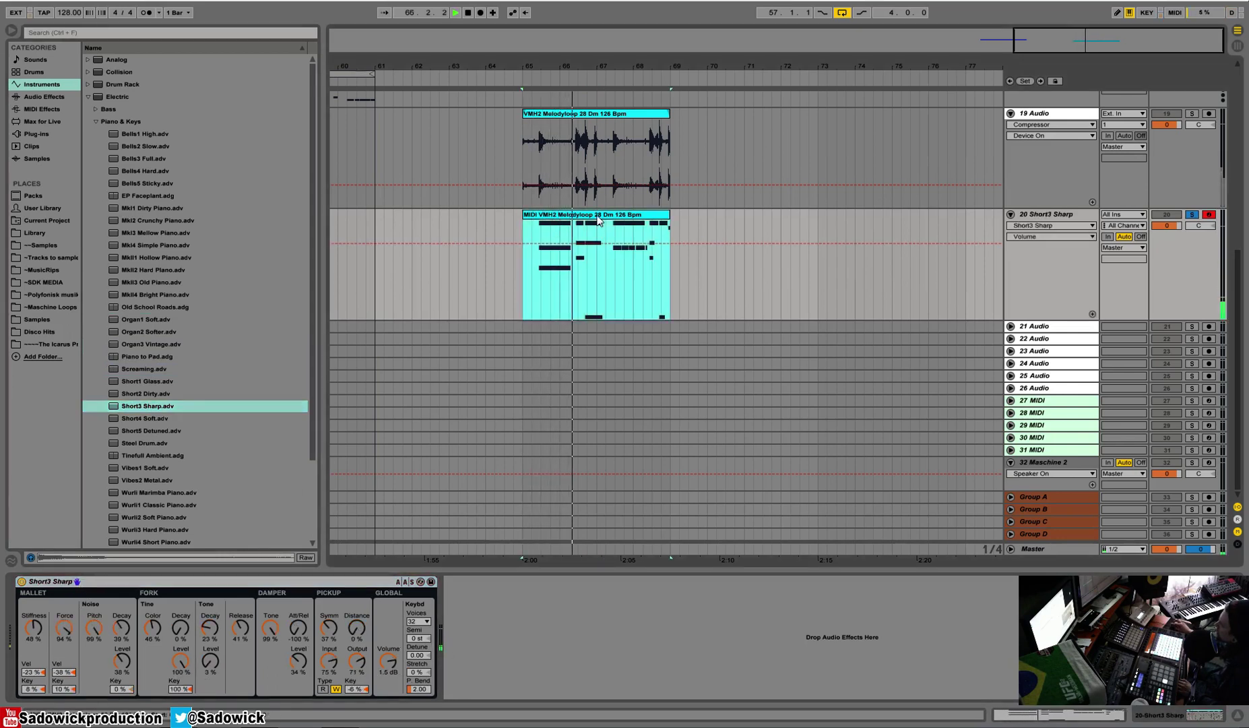
left_click(1071, 717)
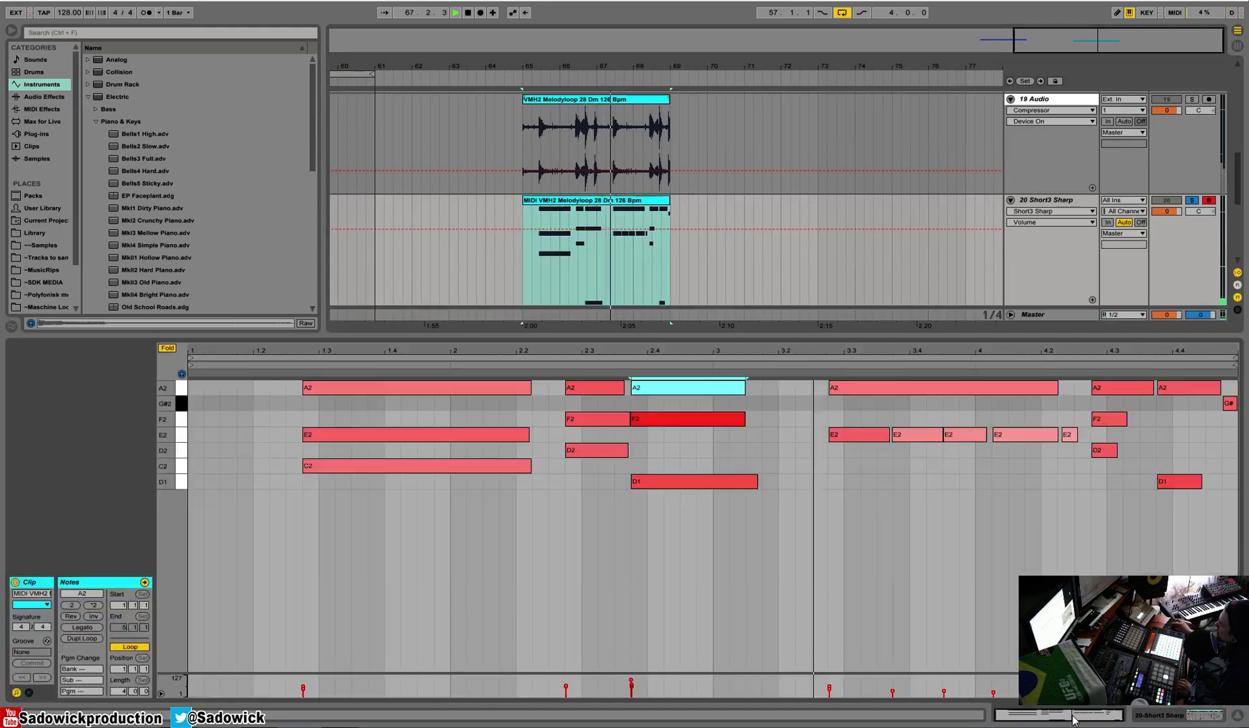
left_click(649, 481)
left_click(167, 347)
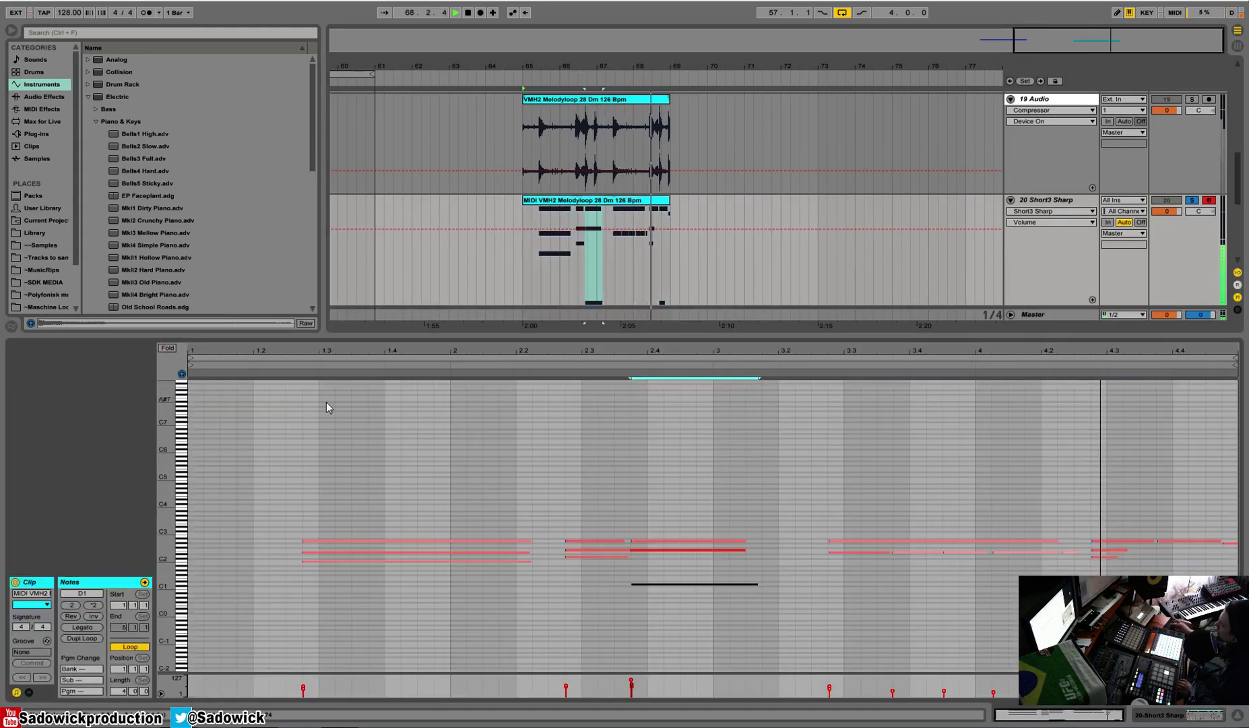
left_click_drag(165, 566, 661, 652)
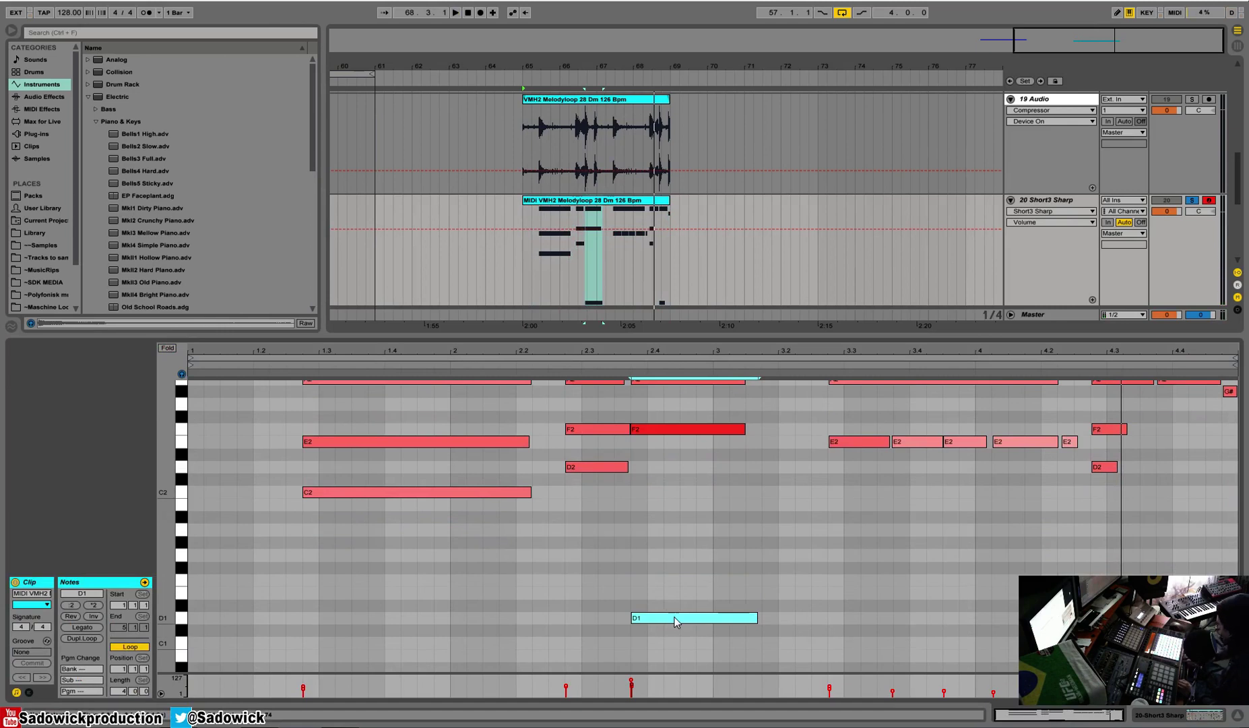
key("shift+Up")
key("space")
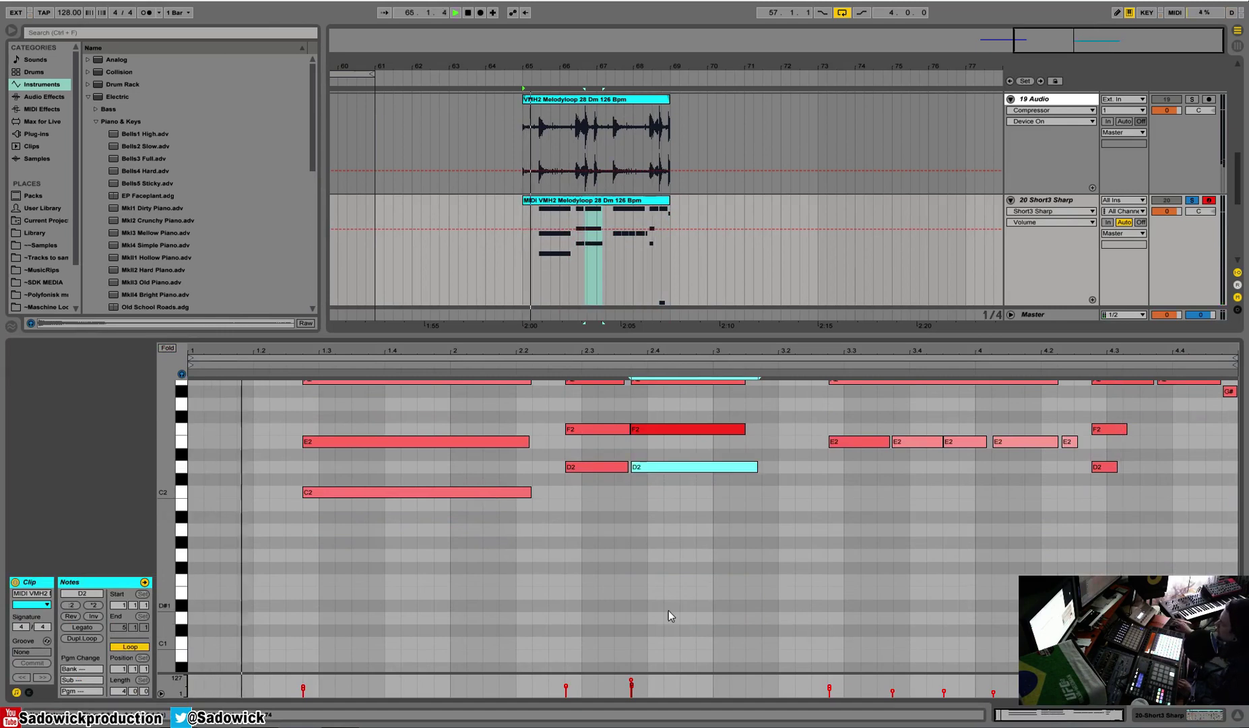
scroll(673, 616, "up", 3)
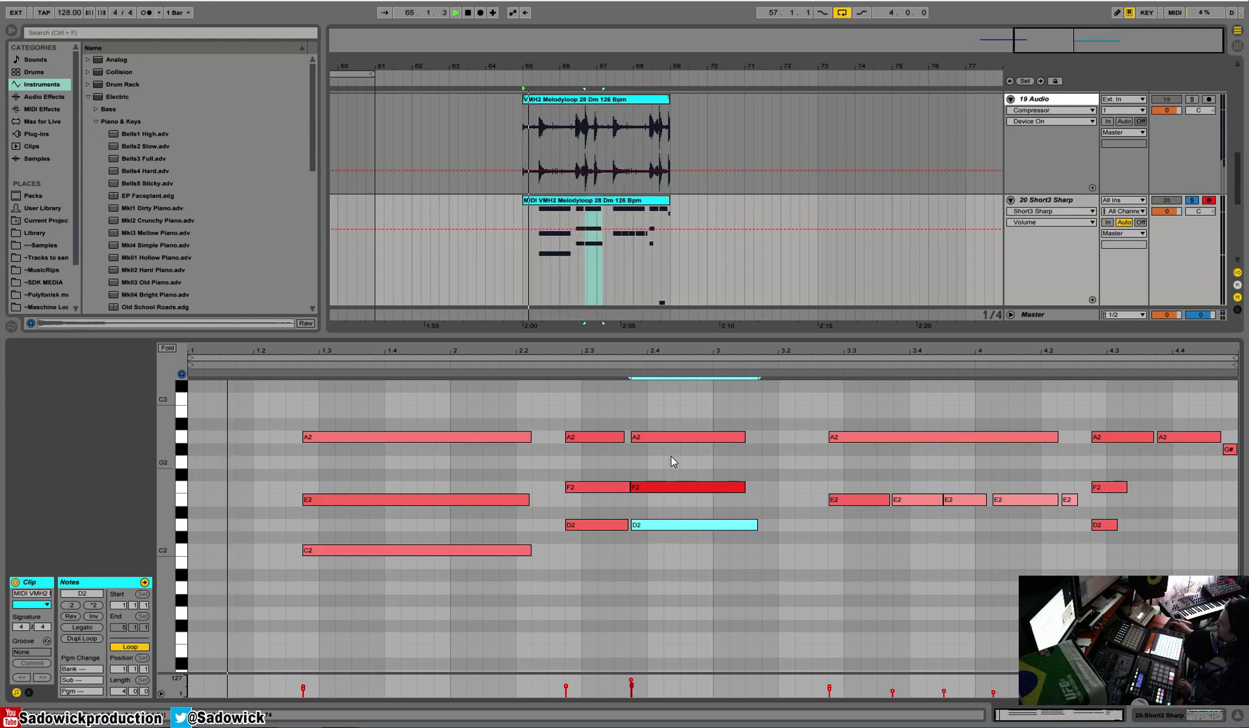
left_click_drag(682, 525, 688, 550)
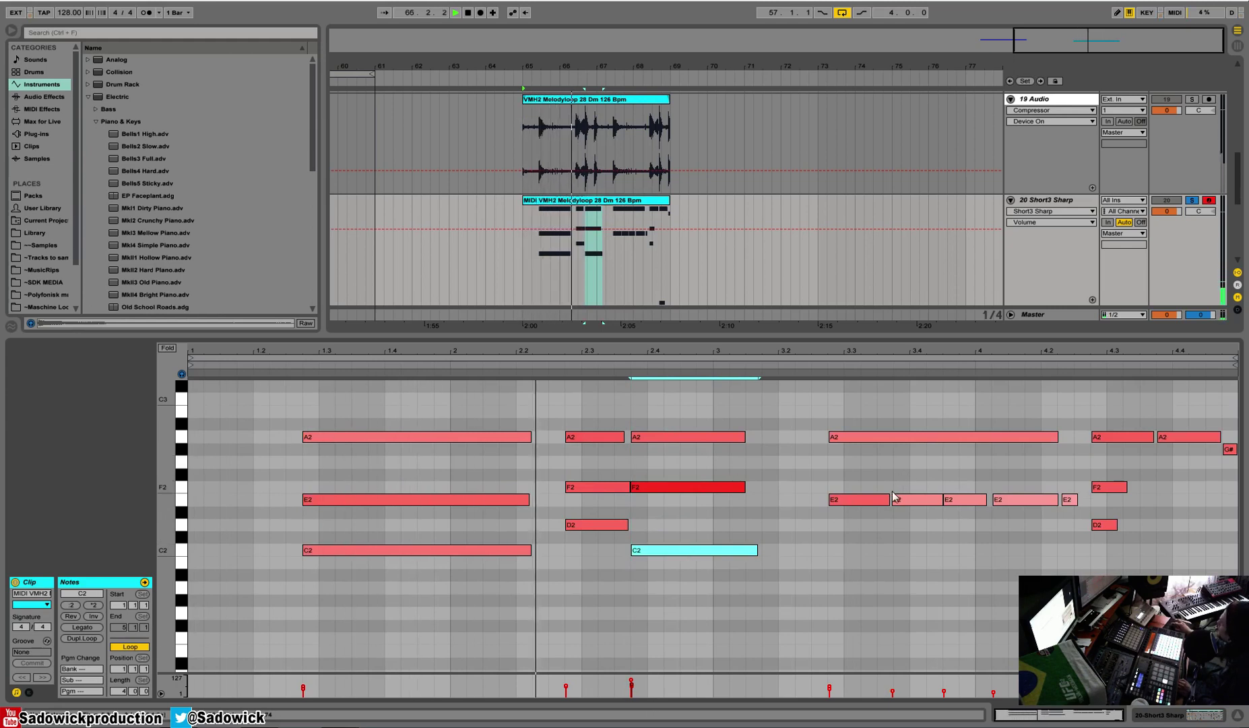
Complete the third chord with an E2 as long as its A2 and a copy of the first C2, and delete the stray E2 after it.
left_click_drag(889, 499, 1060, 517)
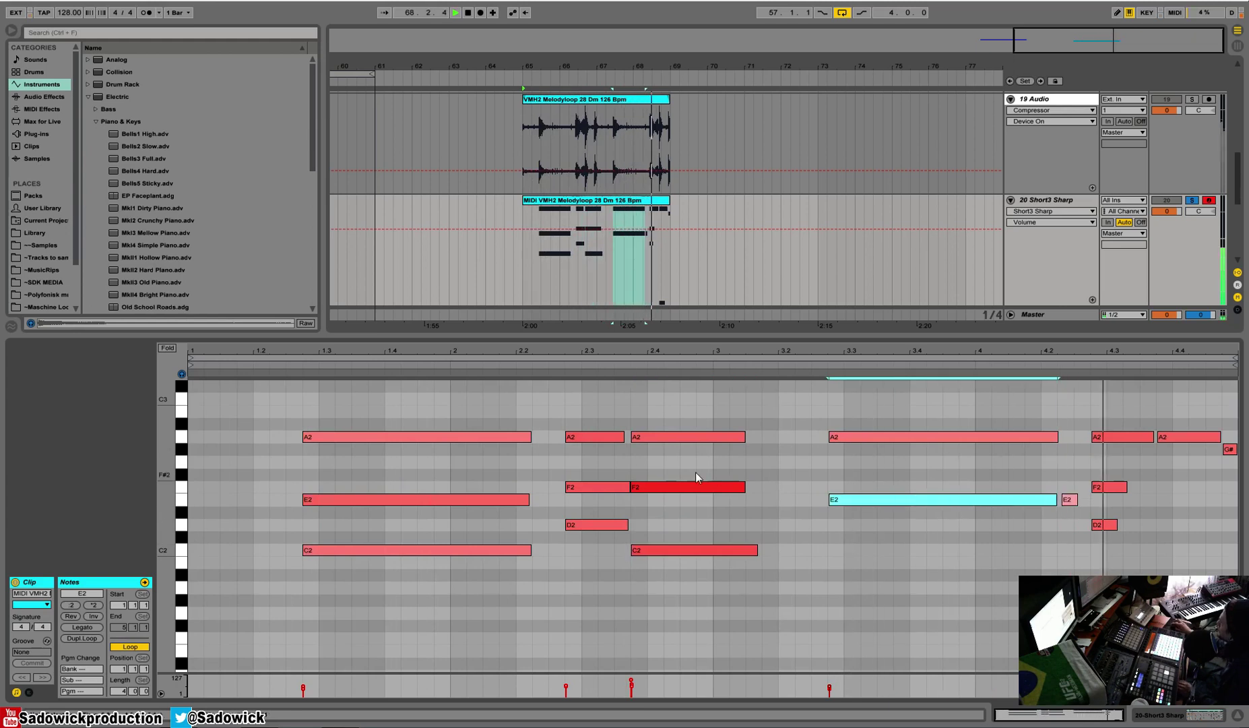
left_click(455, 550)
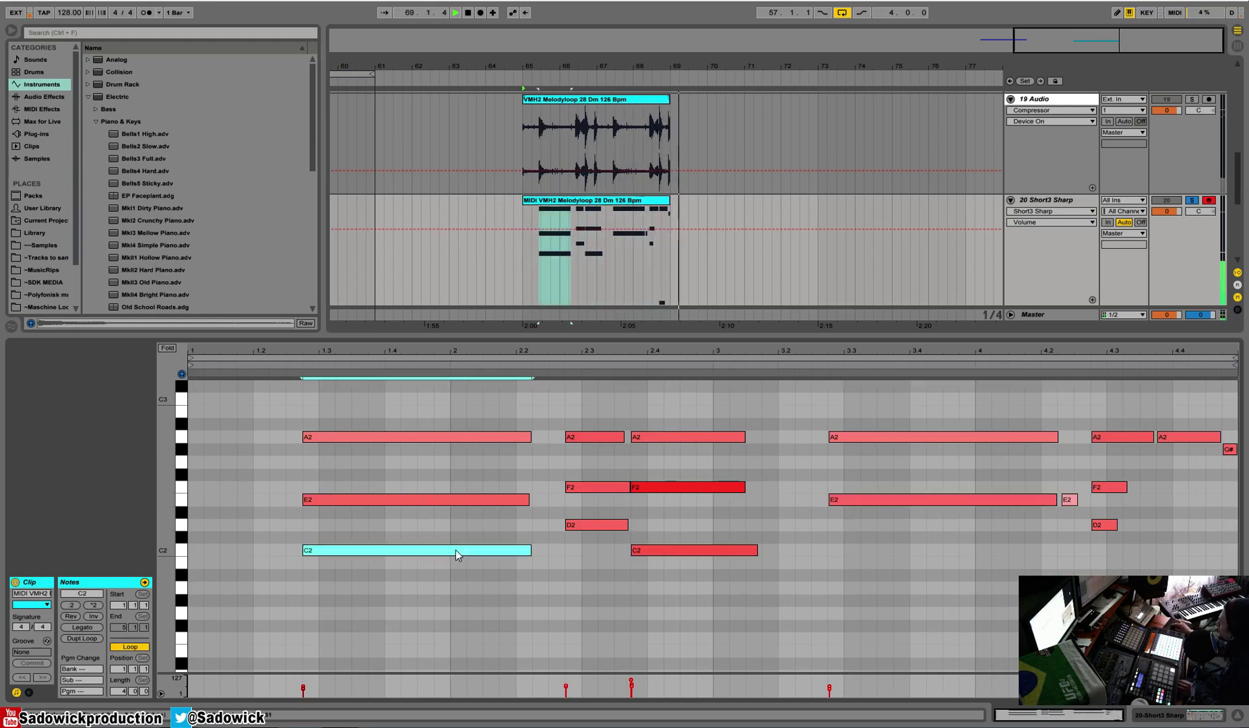
left_click(831, 551)
key("ctrl+v")
key("space")
key("space")
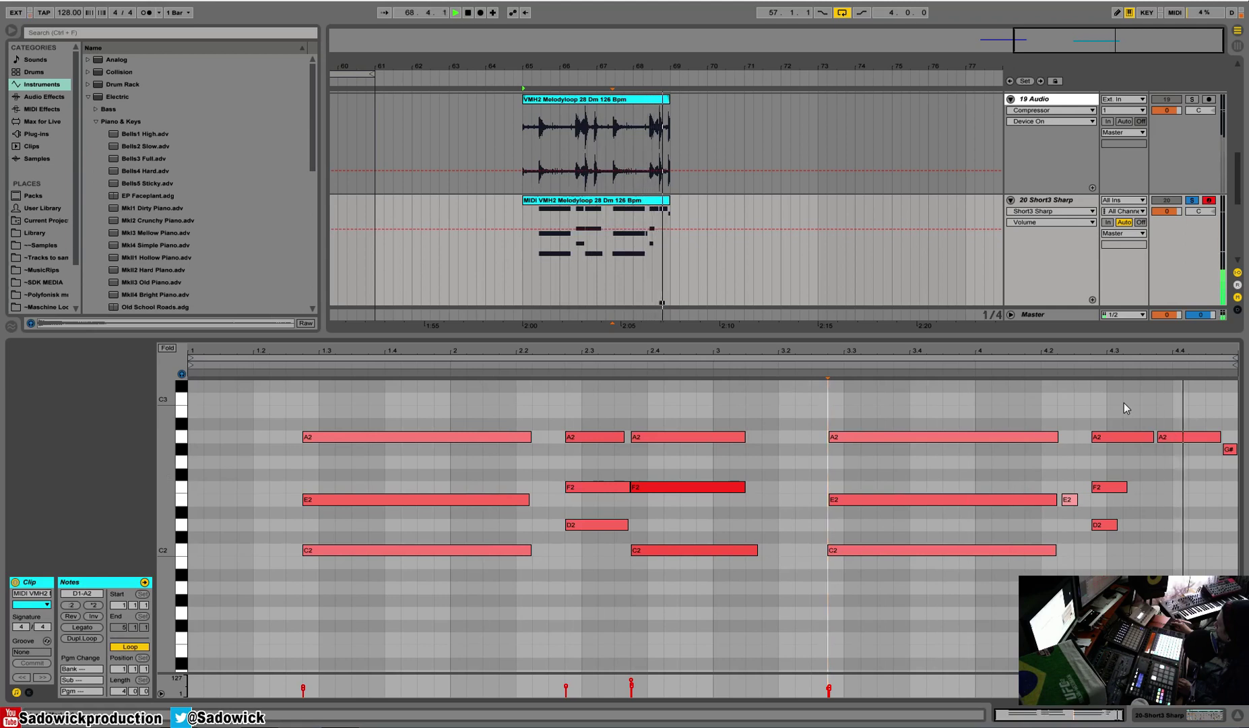
left_click(1070, 500)
key("Delete")
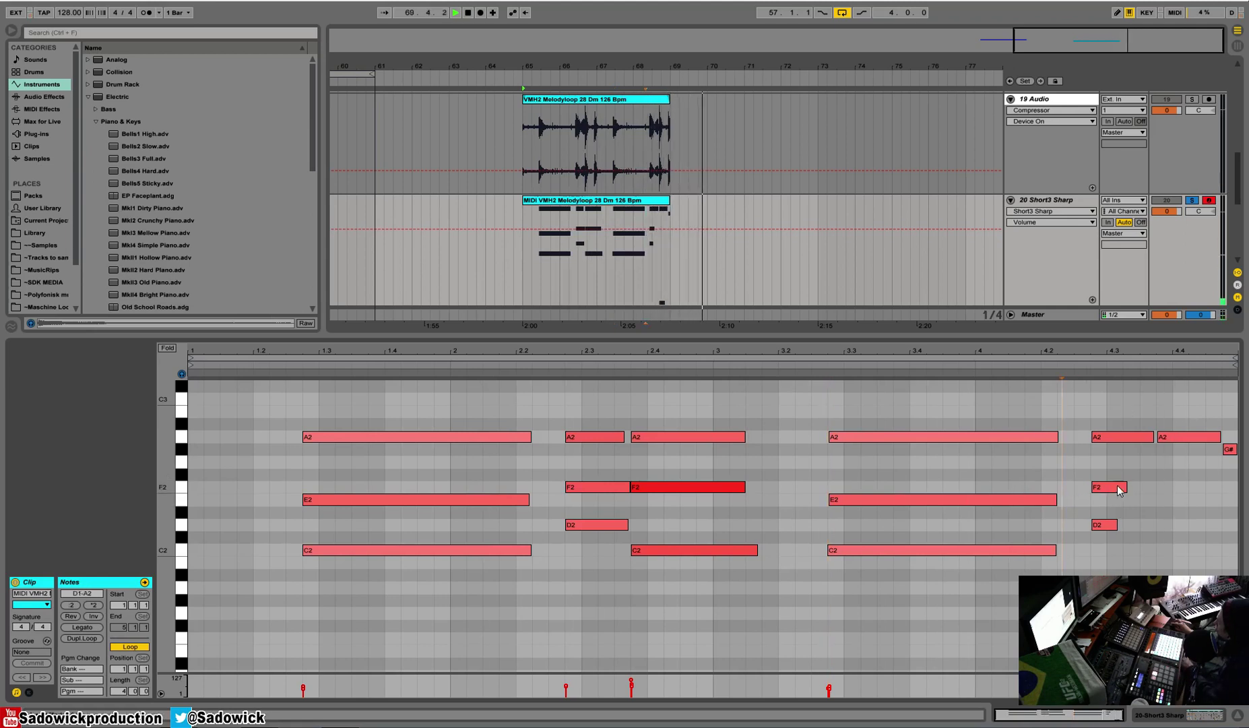
Lengthen the fourth chord's F2 and D2 to match its A2, duplicate both under the final A2 and extend the copies to the clip's end.
left_click_drag(1126, 488, 1155, 488)
left_click_drag(1116, 526, 1120, 489)
key("ctrl+d")
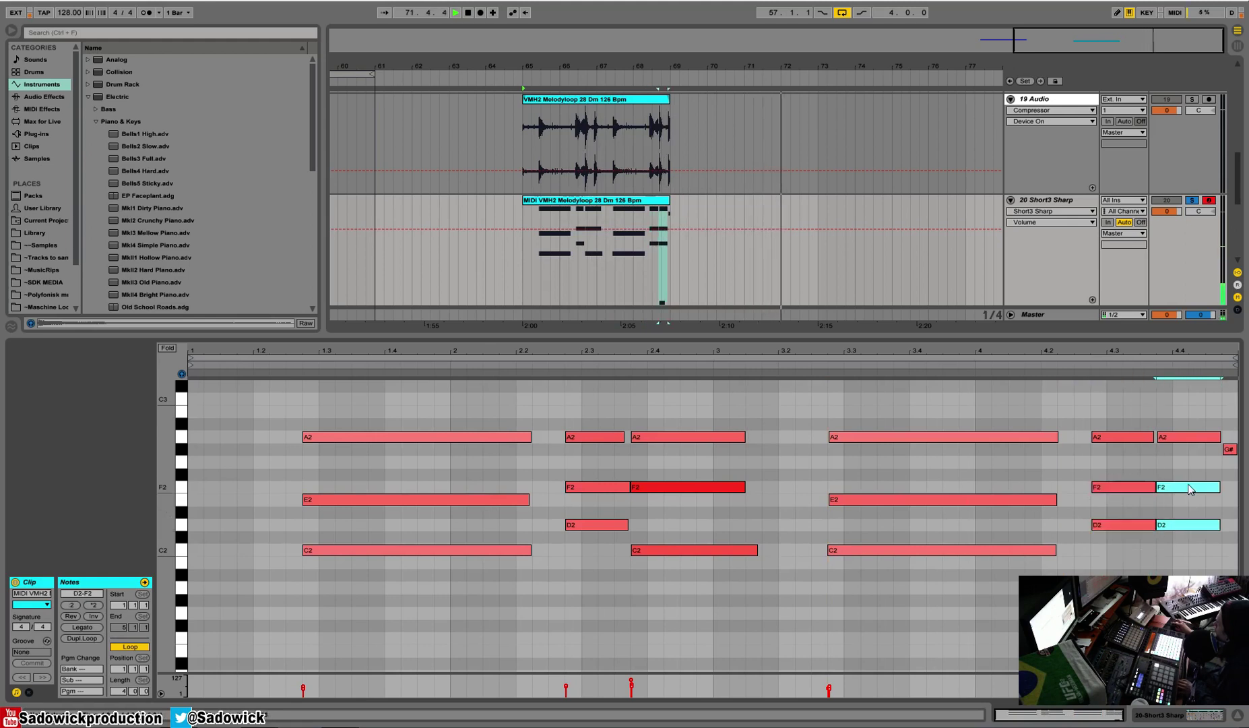
left_click_drag(1220, 487, 1234, 489)
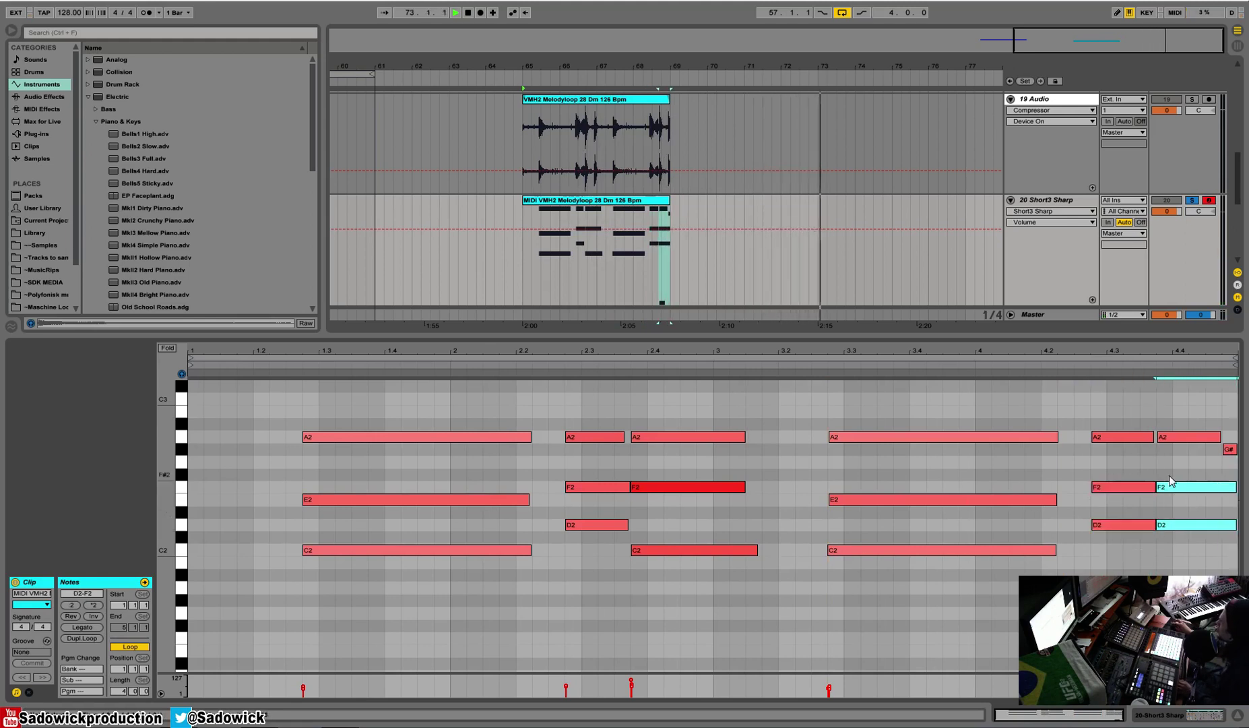
Loop playback over the melody MIDI clip on track 20 and show the track's instrument.
right_click(613, 198)
left_click(680, 324)
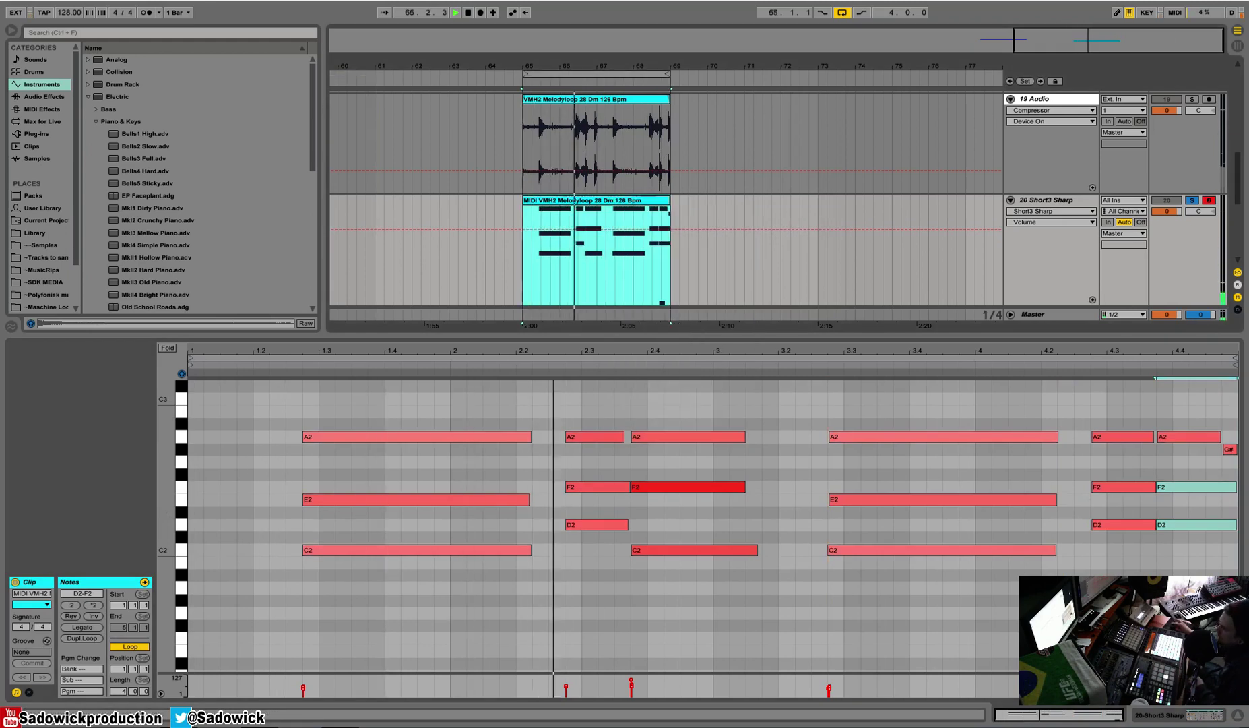
left_click(1206, 718)
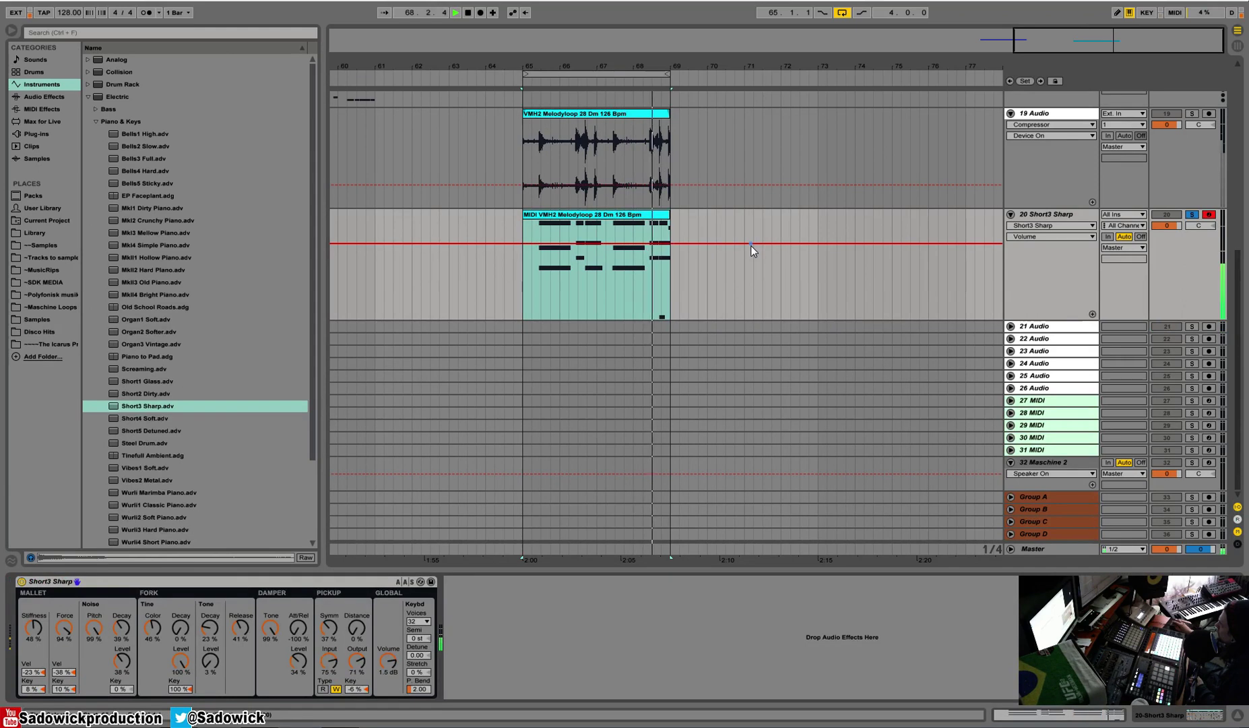
Delete the stray G#2 and D1 notes at the end of the melody clip and extend the last A2 to the clip's end.
left_click(649, 220)
double_click(648, 220)
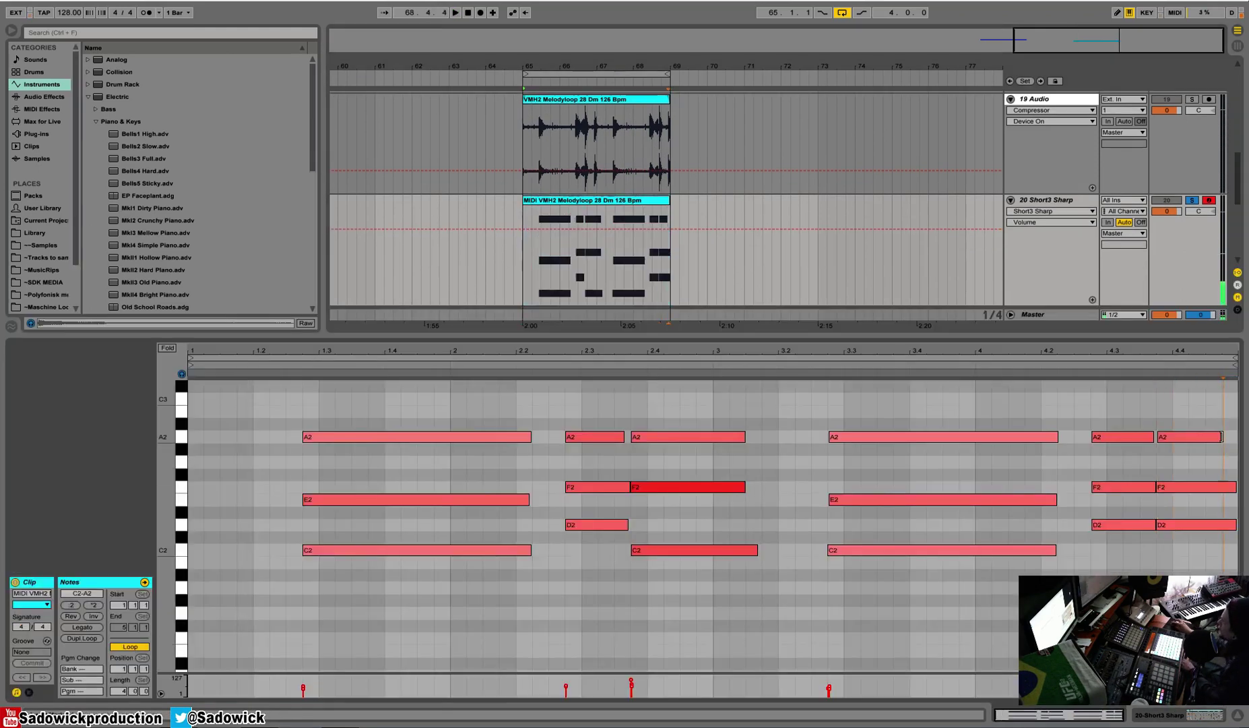
left_click_drag(1221, 437, 1232, 437)
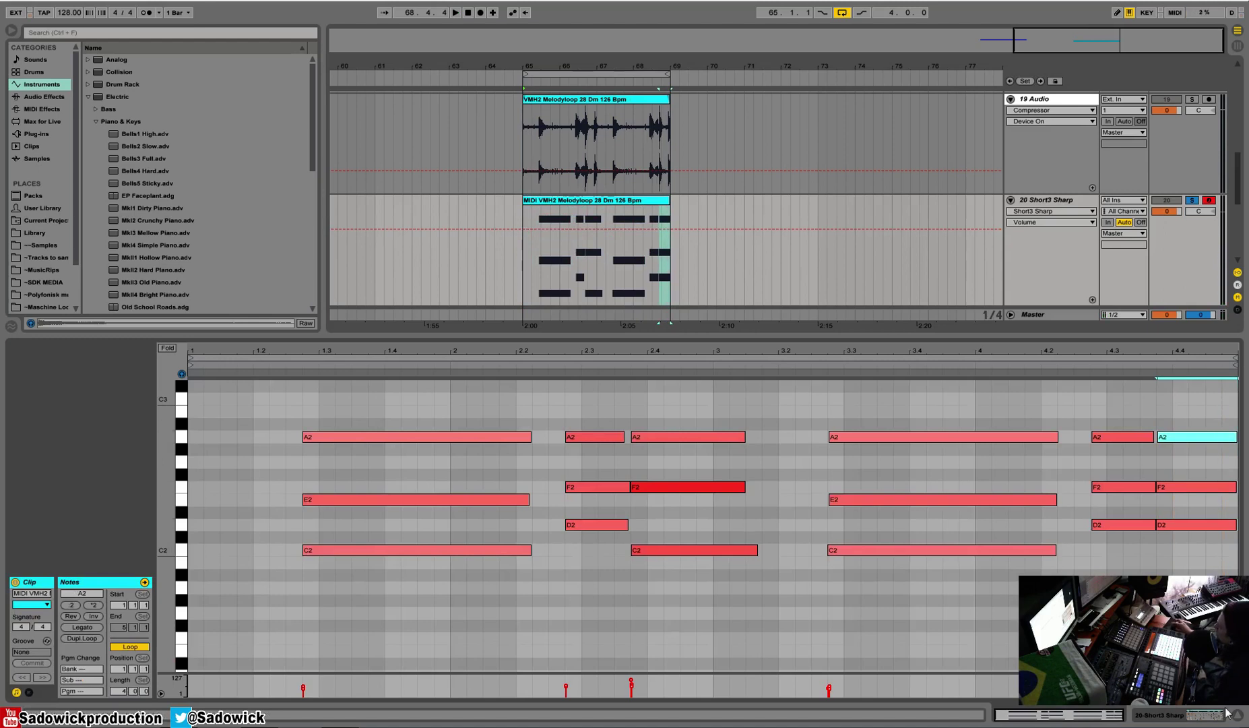
left_click(1189, 719)
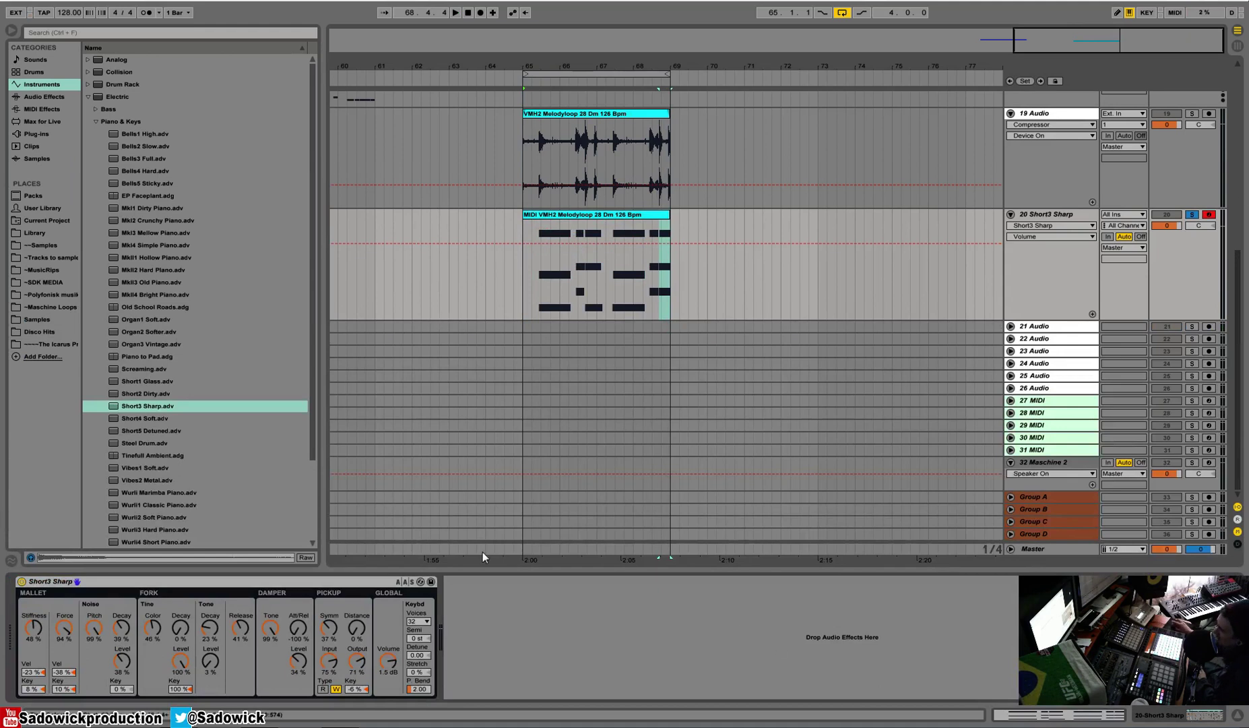
Reduce the heights of tracks 19 and 20 in the arrangement and select MIDI track 18.
left_click_drag(1201, 320, 1199, 242)
left_click_drag(647, 69, 888, 65)
scroll(904, 133, "up", 1)
scroll(902, 126, "up", 1)
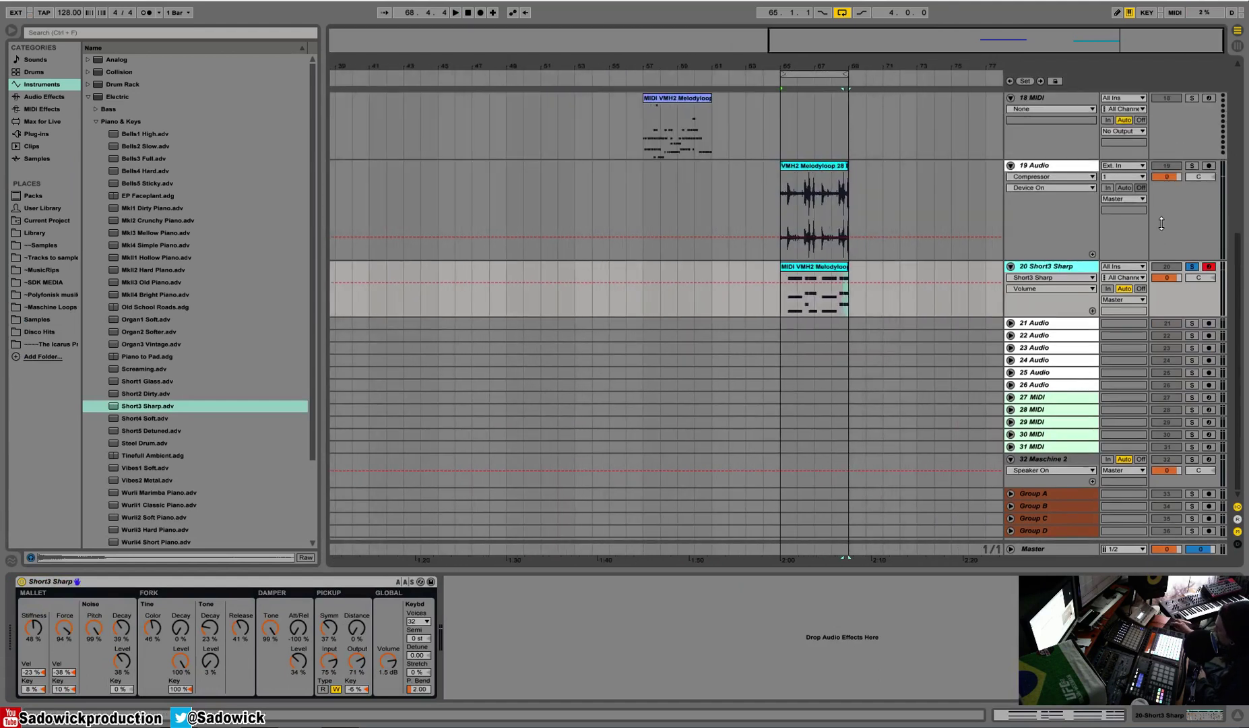
left_click_drag(1162, 227, 1163, 175)
left_click_drag(1174, 260, 1178, 236)
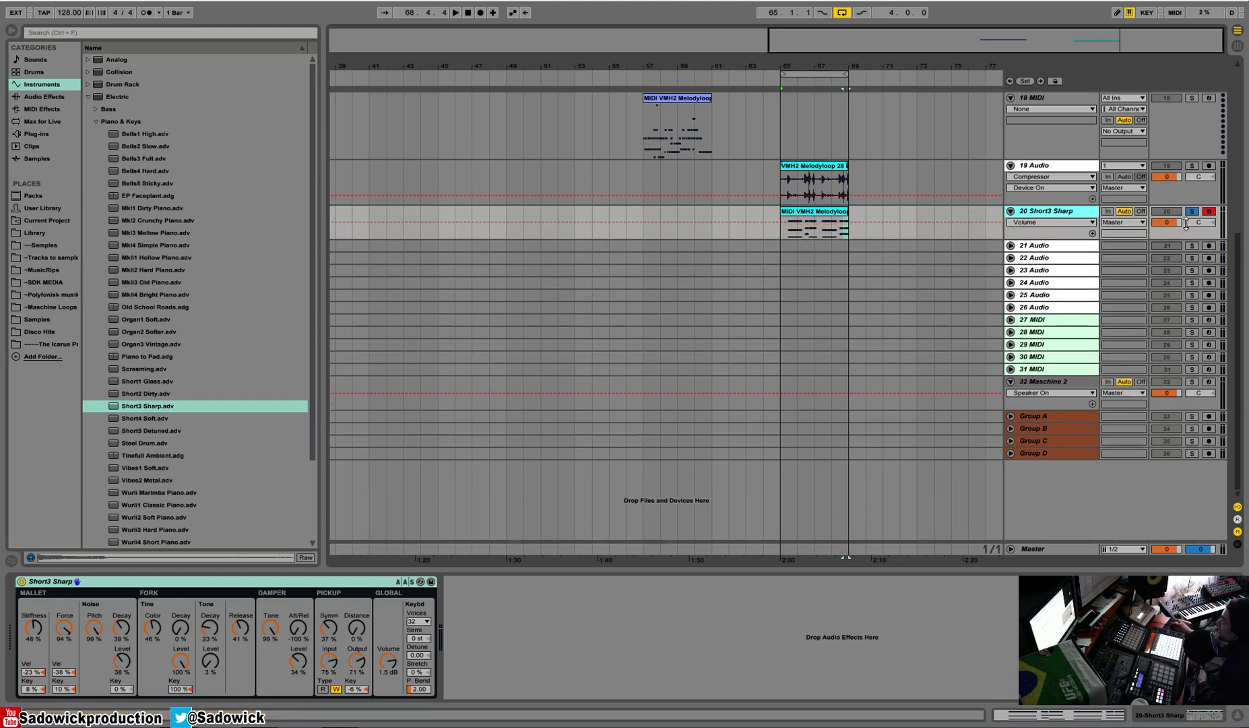
left_click(970, 128)
scroll(970, 164, "up", 1)
scroll(970, 164, "up", 1)
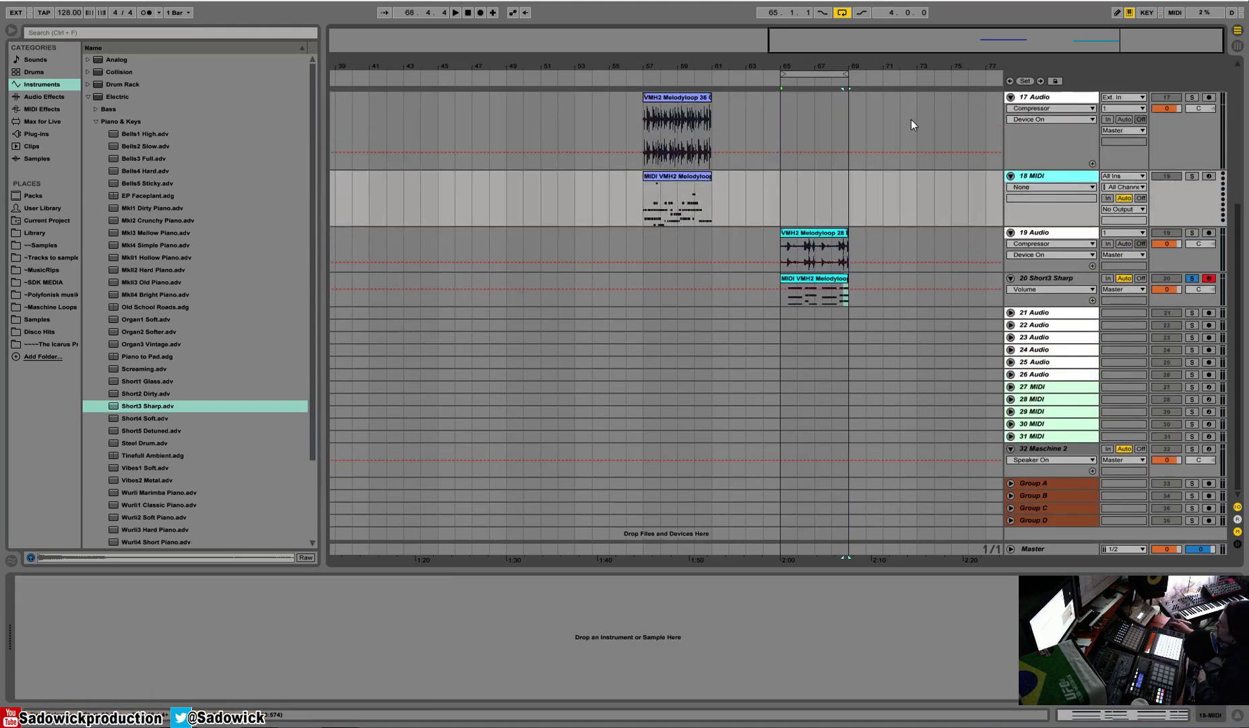